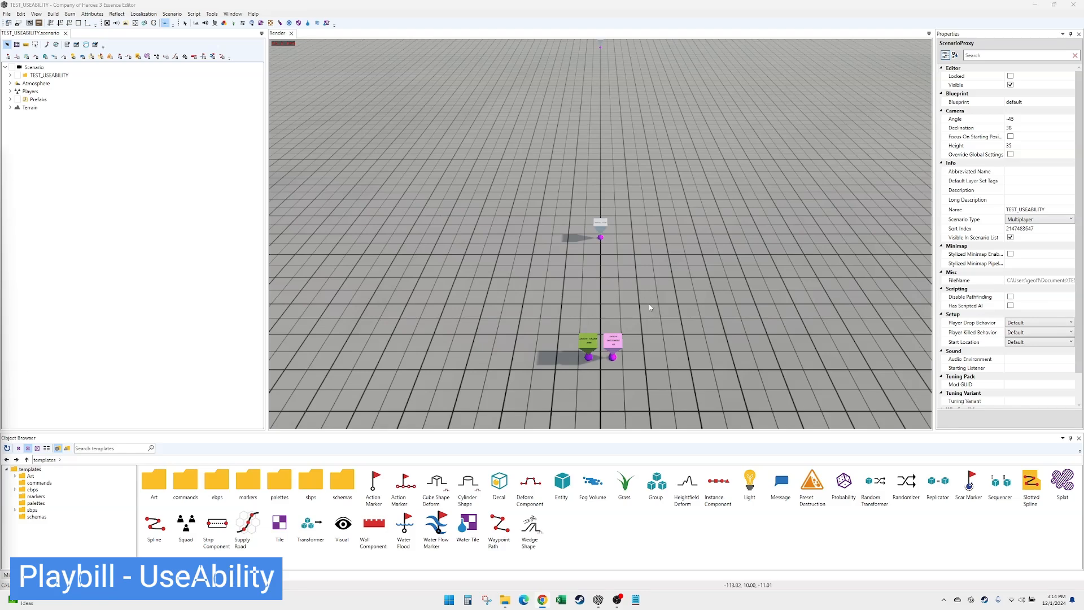
- Add a playbill prefab to the TEST_USEABILITY layer under Prefabs
scroll(633, 307, down, 2)
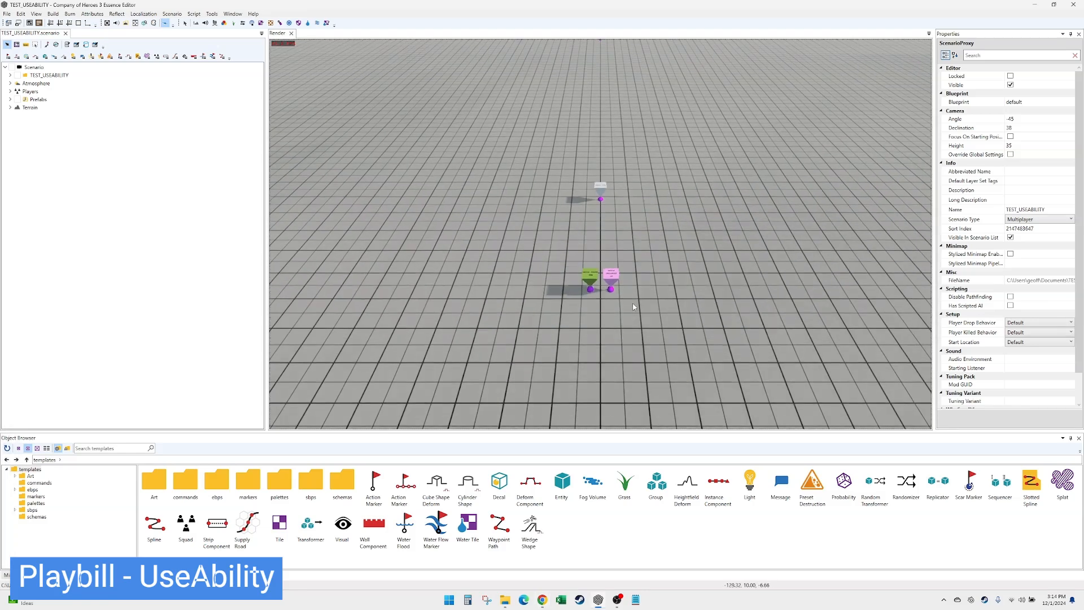
scroll(633, 307, down, 2)
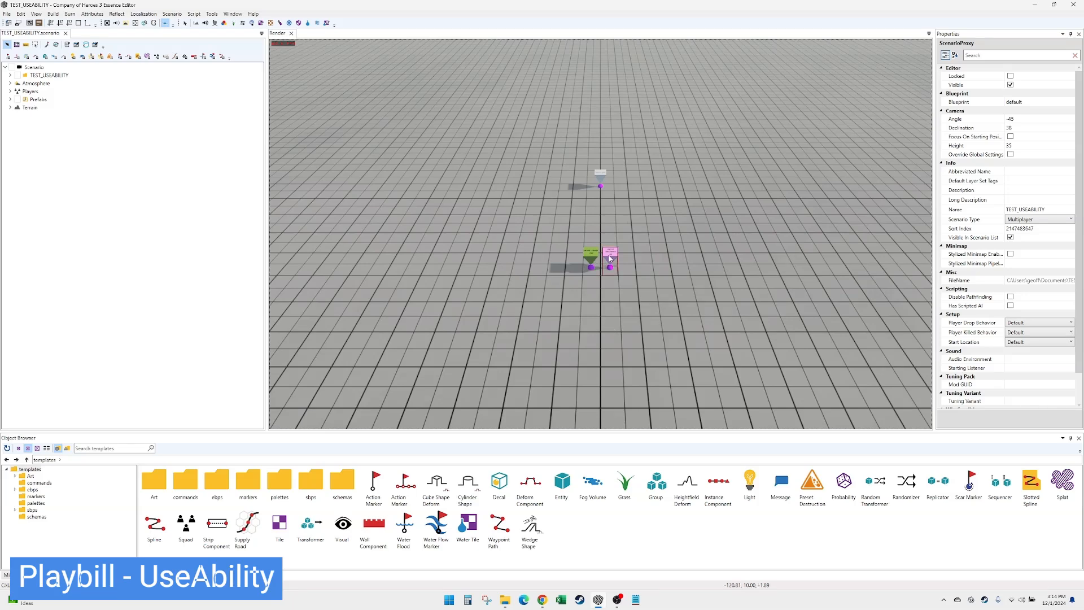
scroll(586, 342, down, 2)
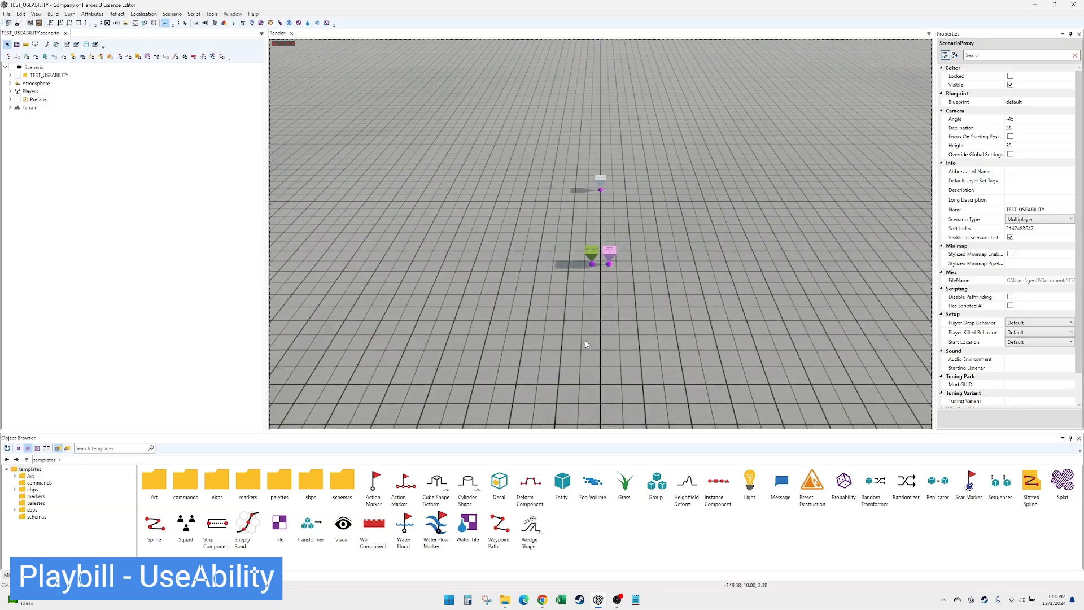
scroll(586, 343, down, 2)
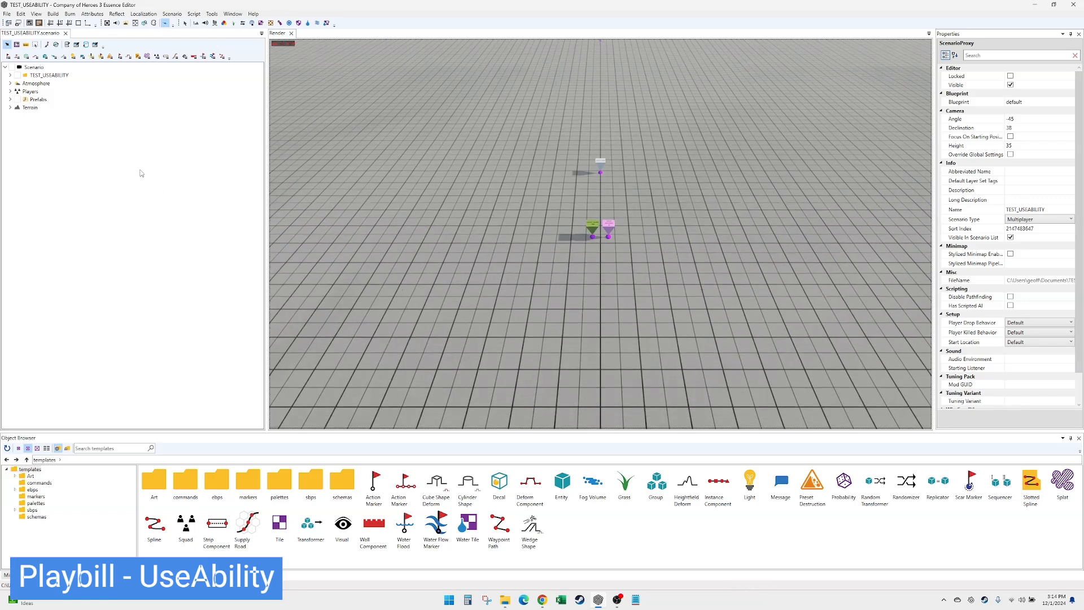
click(11, 99)
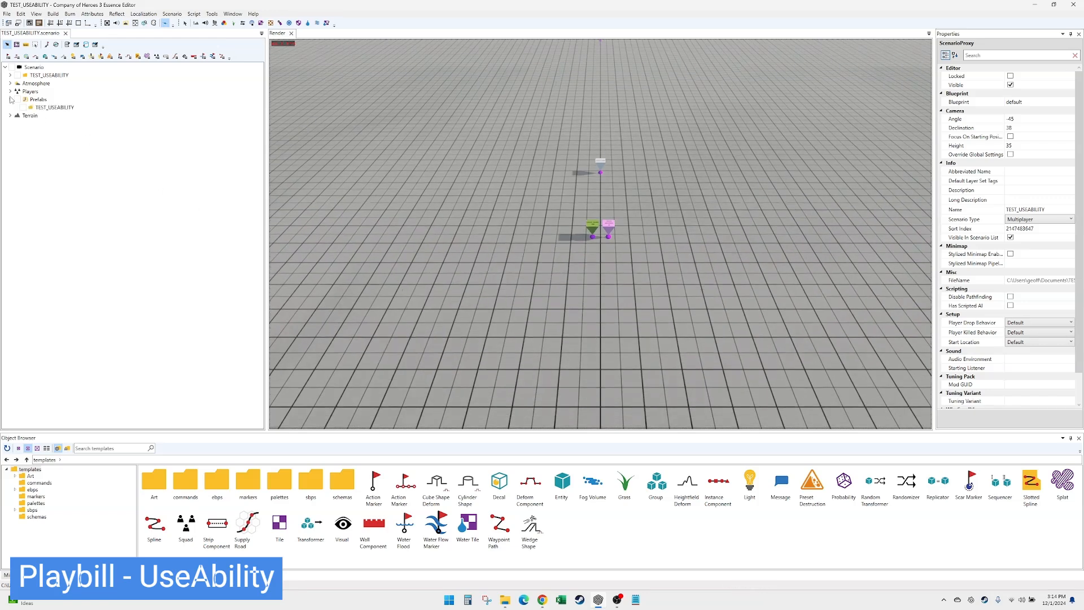
click(55, 108)
right_click(53, 107)
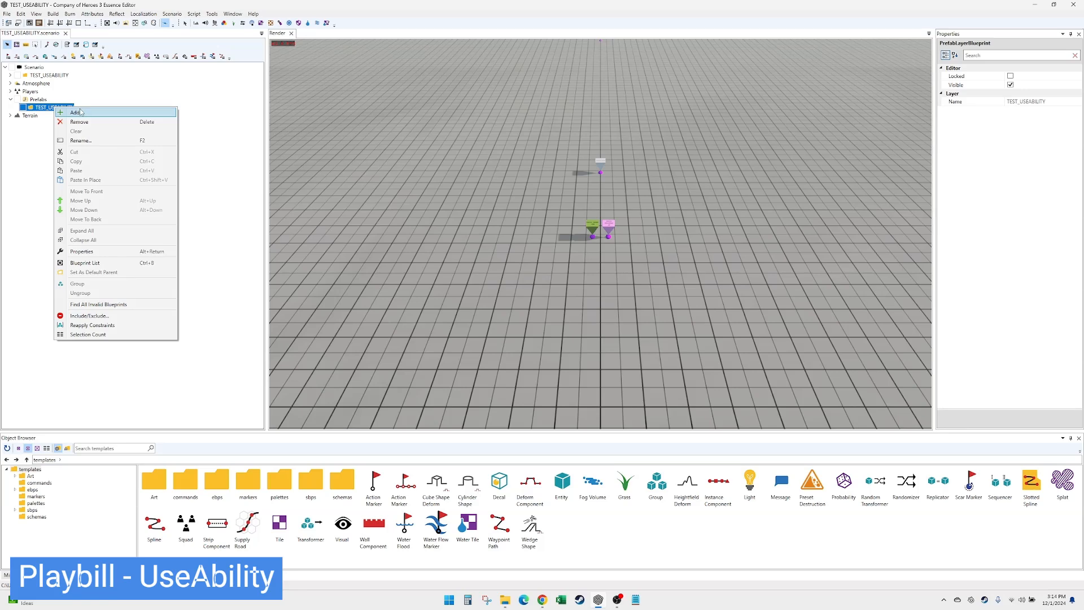
click(80, 112)
double_click(435, 311)
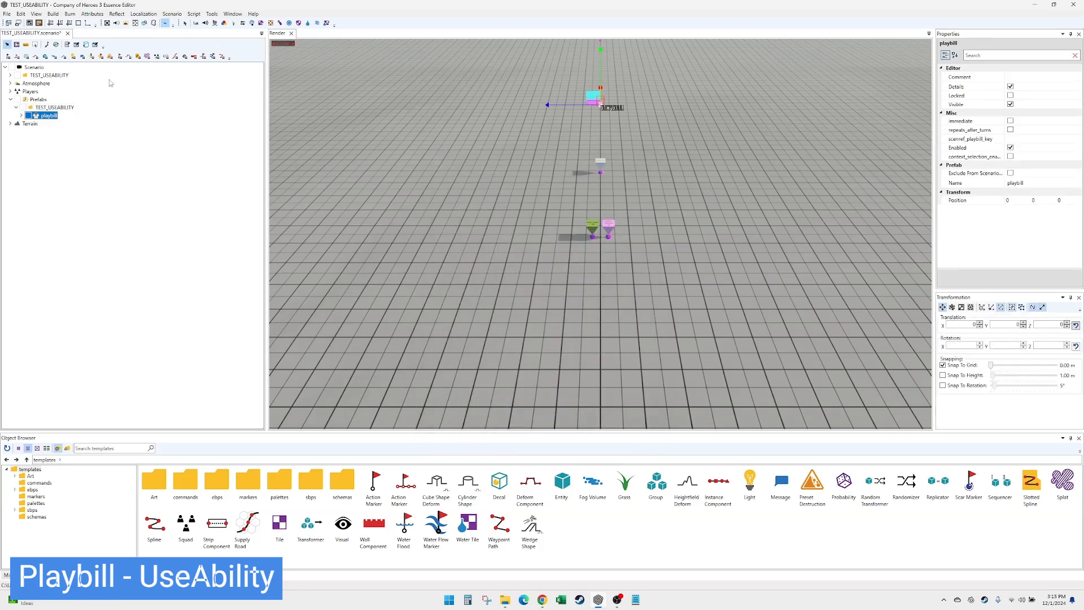
- Add an entry to the new playbill's playbills list and save the scenario
click(22, 116)
right_click(61, 124)
click(78, 130)
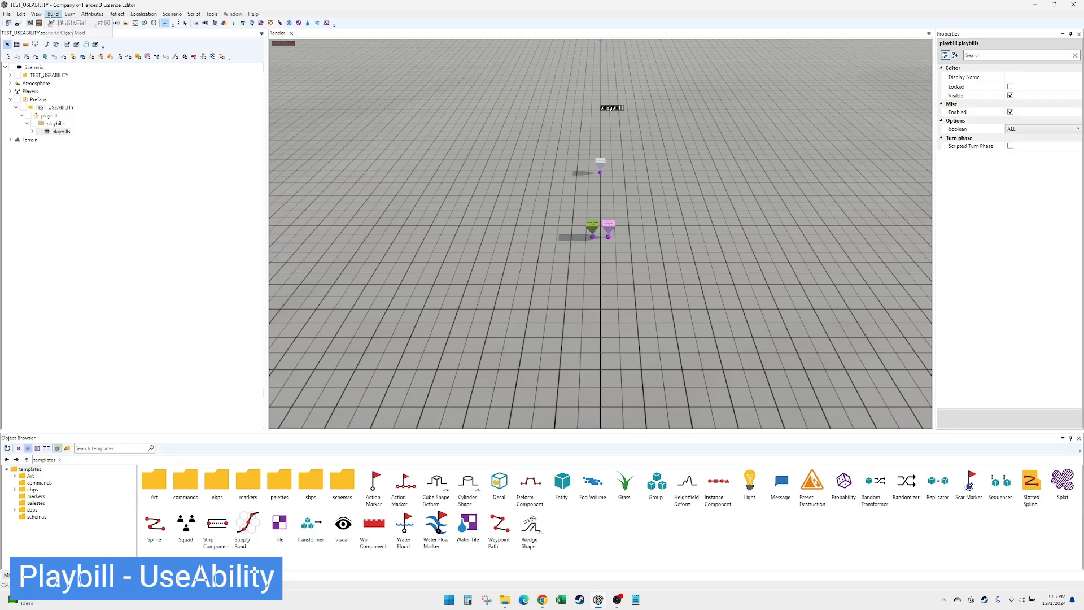
key(ctrl+s)
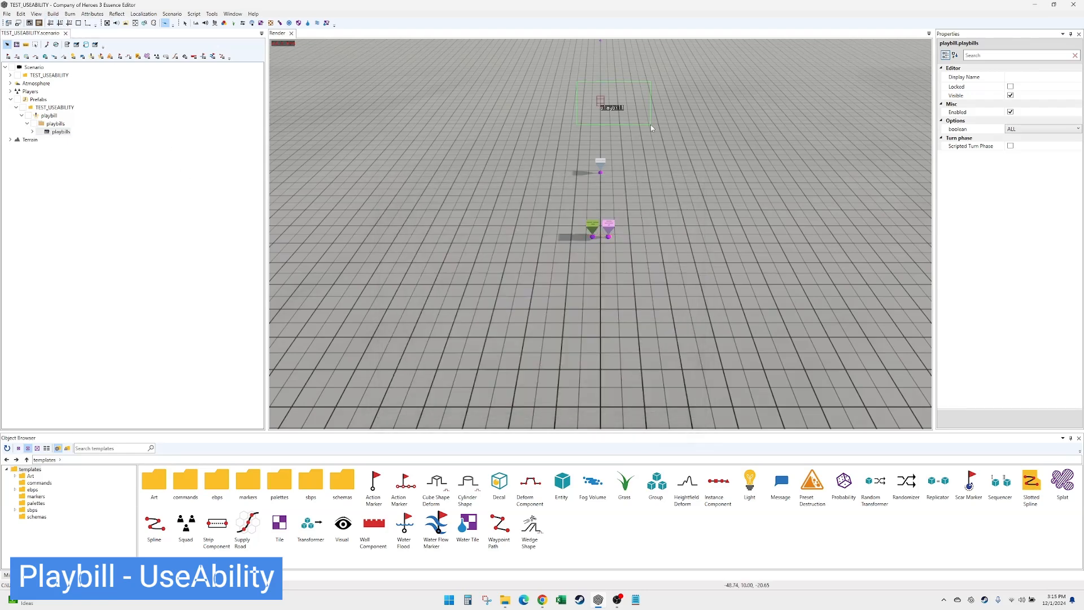
- Move the playbill from the map origin to the open ground near the green and pink markers, raised about 13 units above the terrain
click(601, 109)
drag(600, 108, 565, 334)
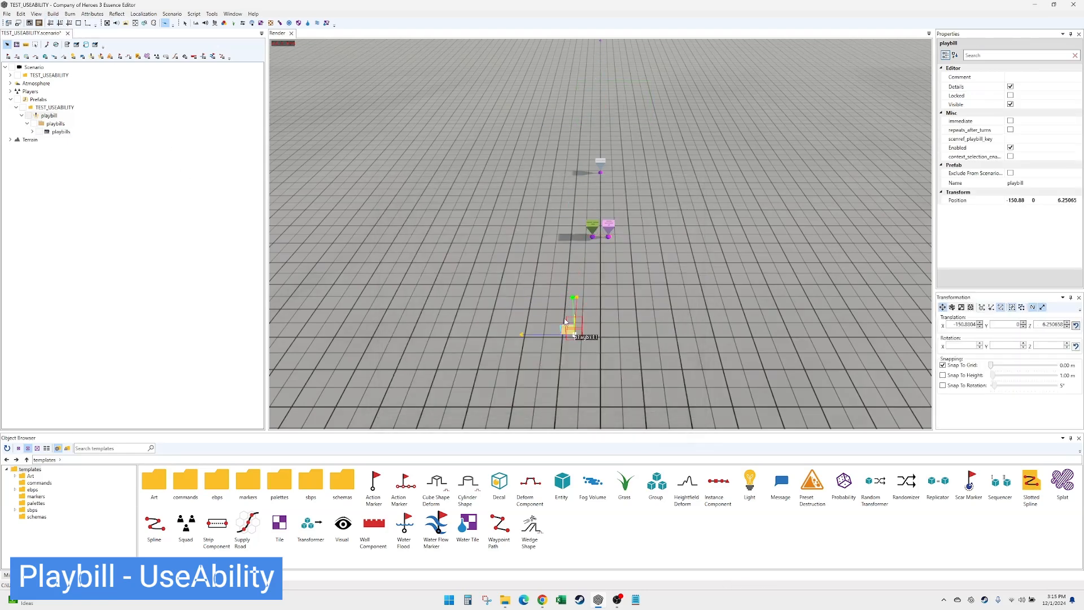
middle_drag(552, 322, 637, 314)
drag(637, 298, 638, 257)
middle_drag(638, 257, 642, 254)
drag(585, 291, 577, 346)
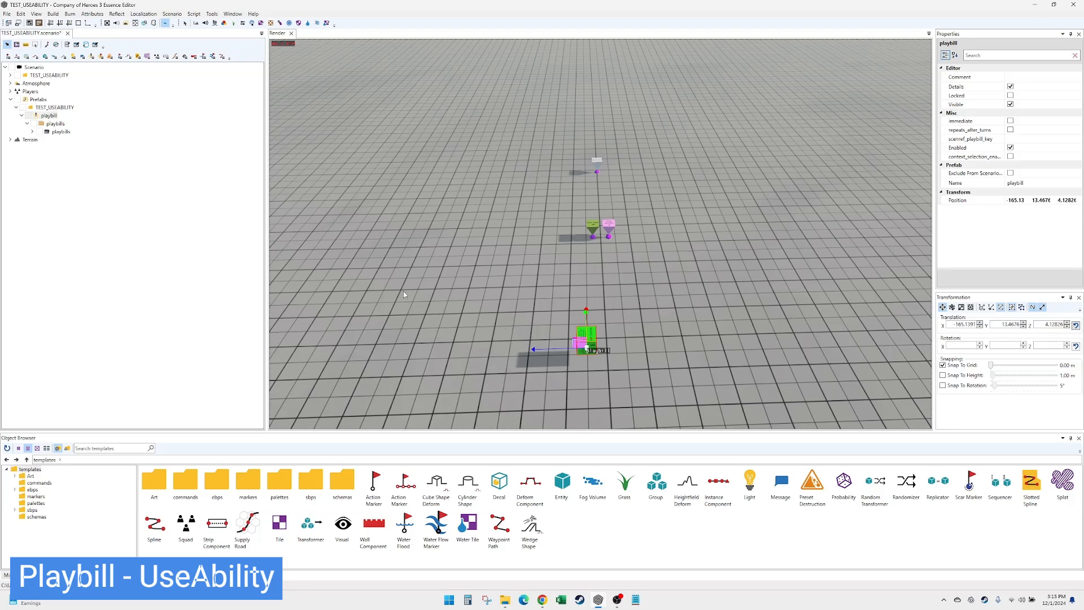
click(473, 350)
click(596, 352)
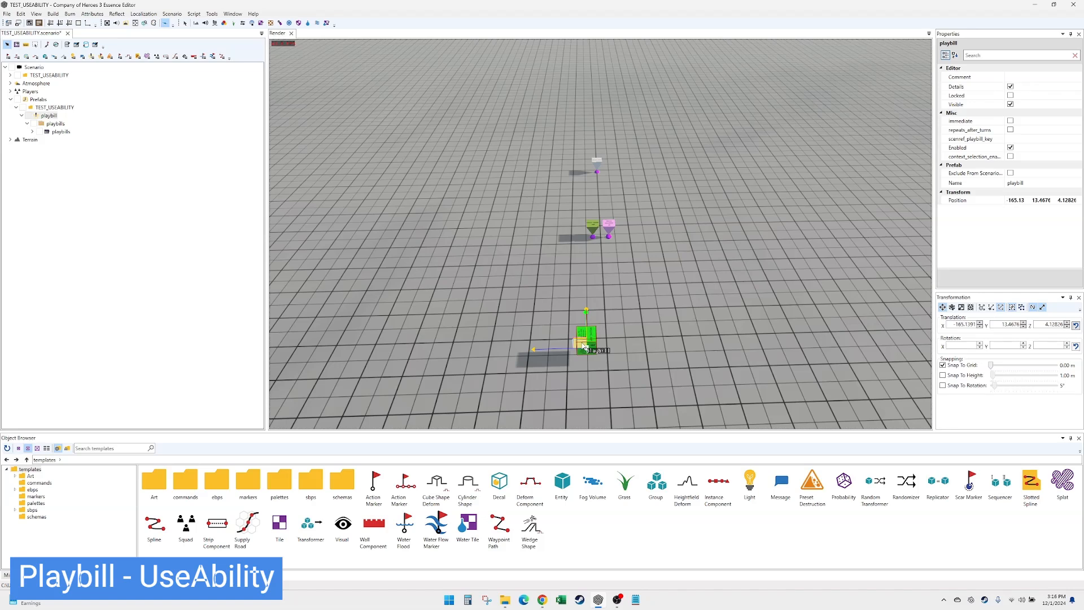
drag(584, 346, 584, 332)
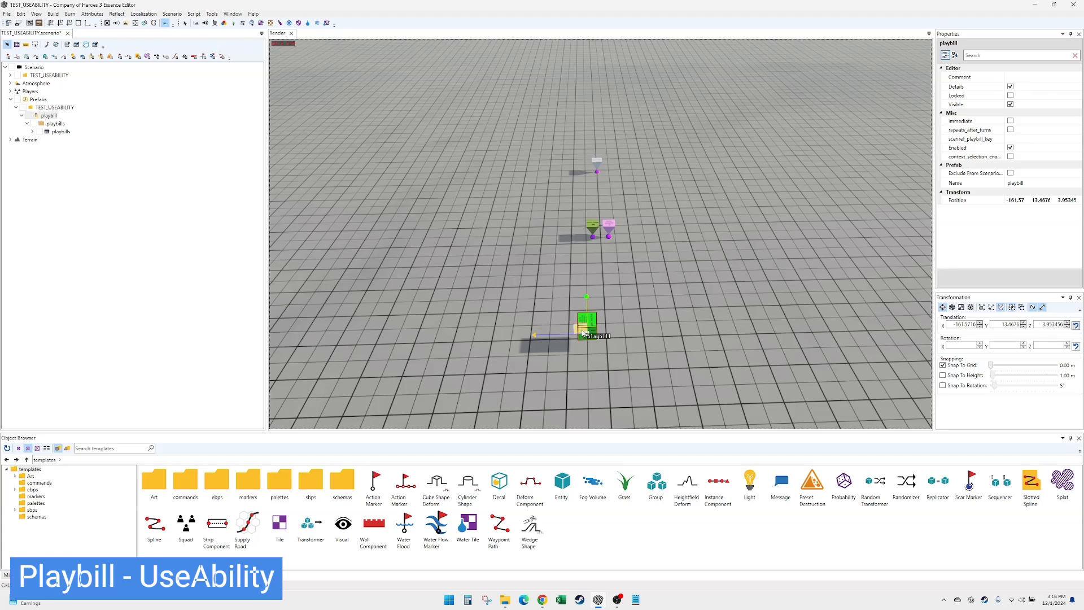
drag(584, 331, 606, 323)
- Add a SpawnSquads action to the playbills entry and place its start and destination markers beside the playbill at about X -143, Z 19
double_click(64, 132)
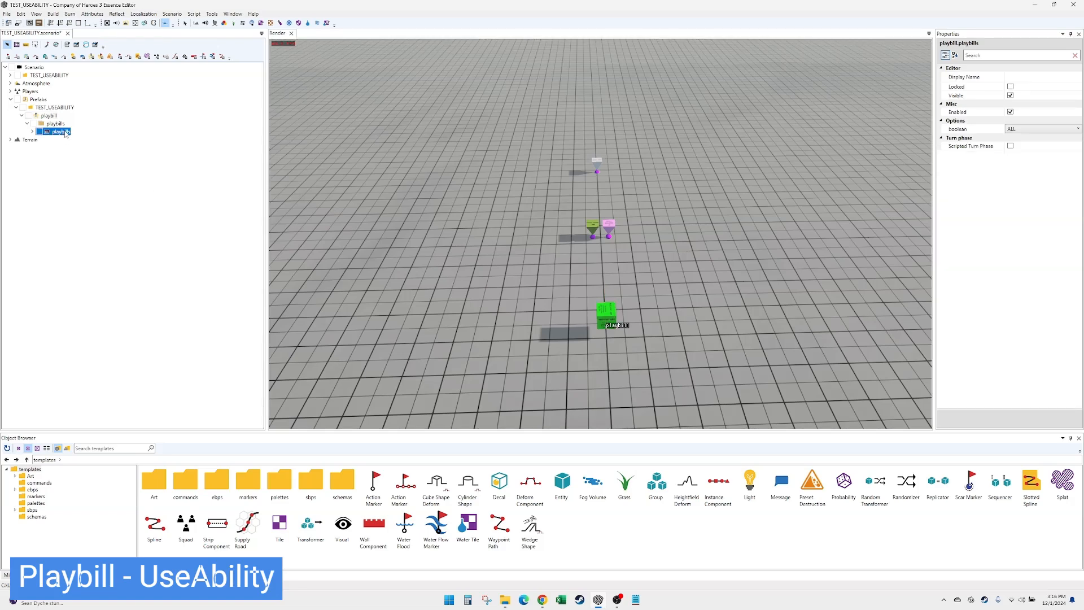
right_click(66, 150)
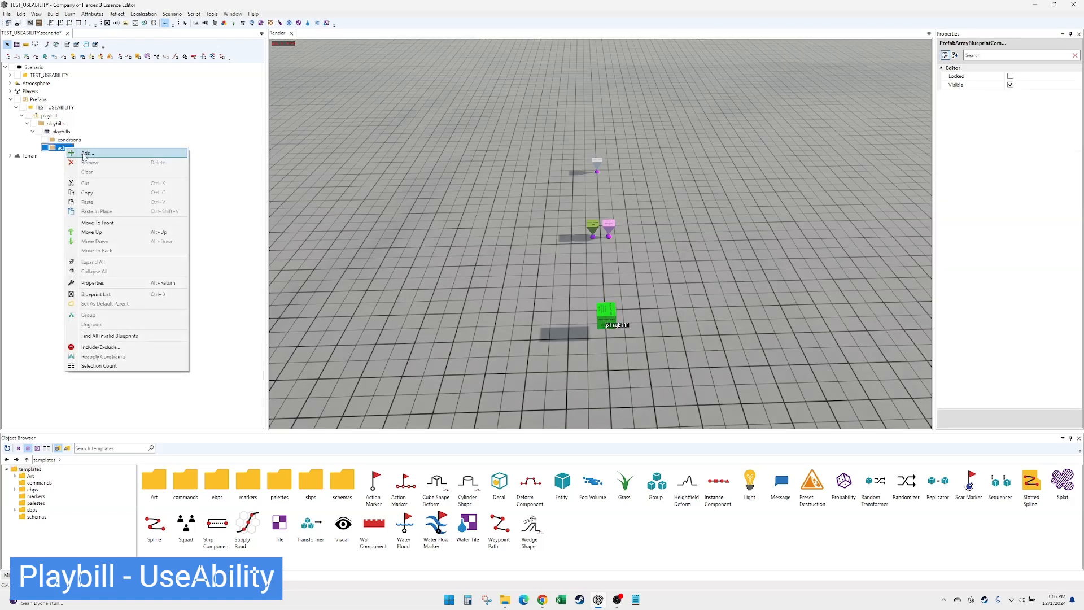
click(85, 154)
click(1017, 113)
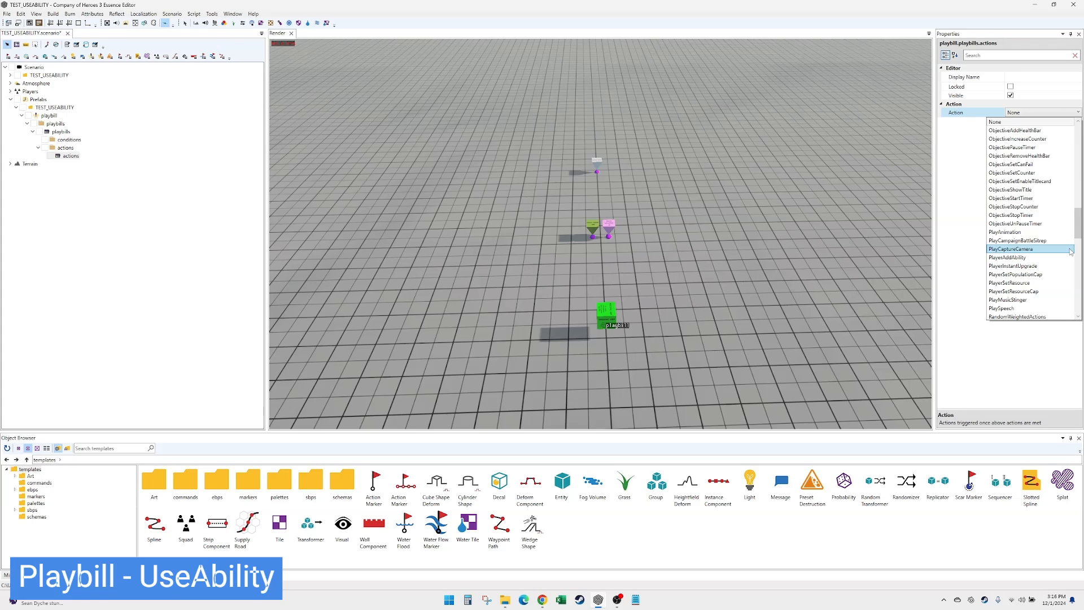
drag(1081, 266, 1080, 318)
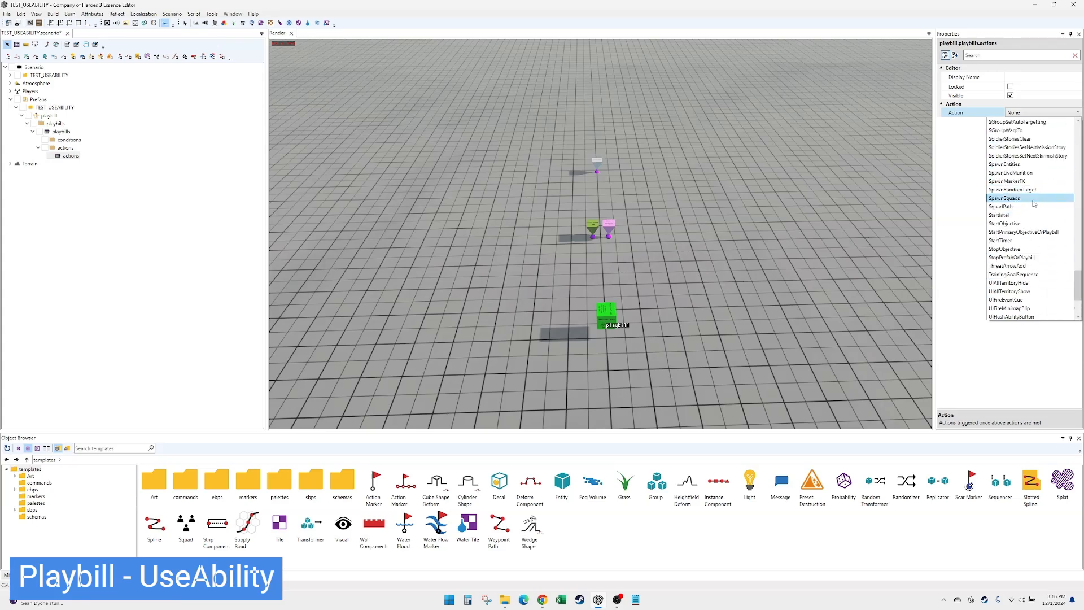
click(1005, 122)
click(592, 97)
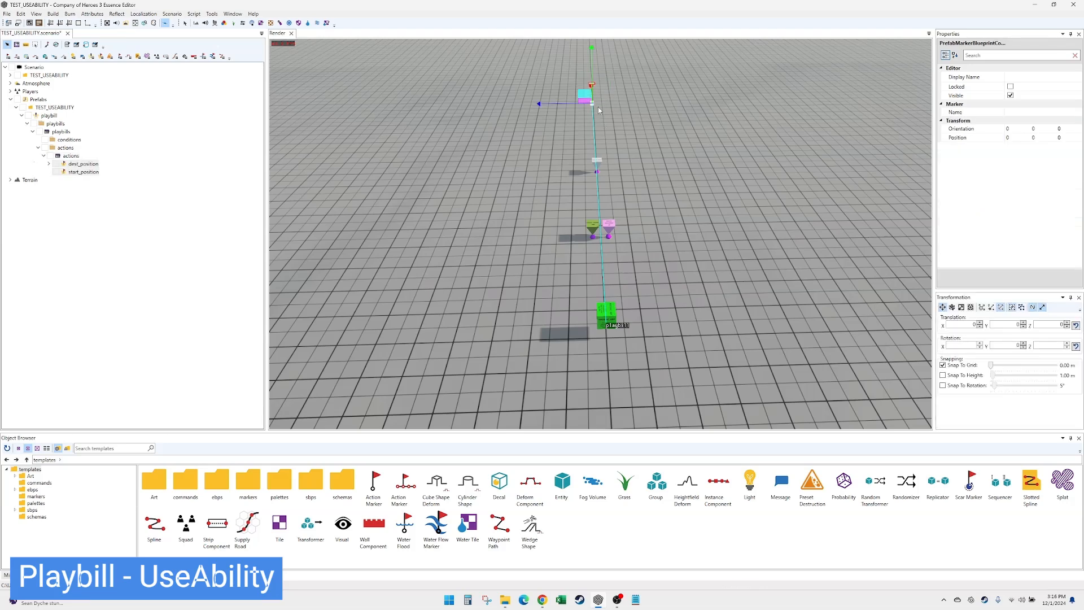
mouse_move(592, 97)
mouse_down()
mouse_move(523, 270)
mouse_move(528, 297)
mouse_up()
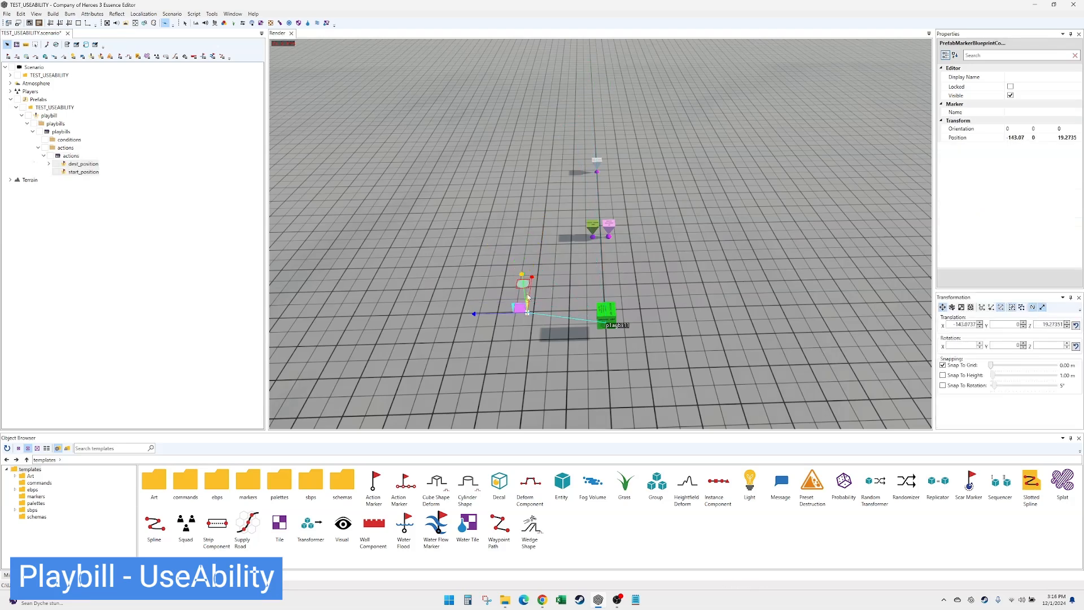
- Open the blueprint picker for the spawn action's Squad PBG and browse to races > afrika_korps > vehicles
click(70, 156)
click(1012, 251)
click(1011, 249)
click(1045, 213)
click(1070, 212)
click(505, 239)
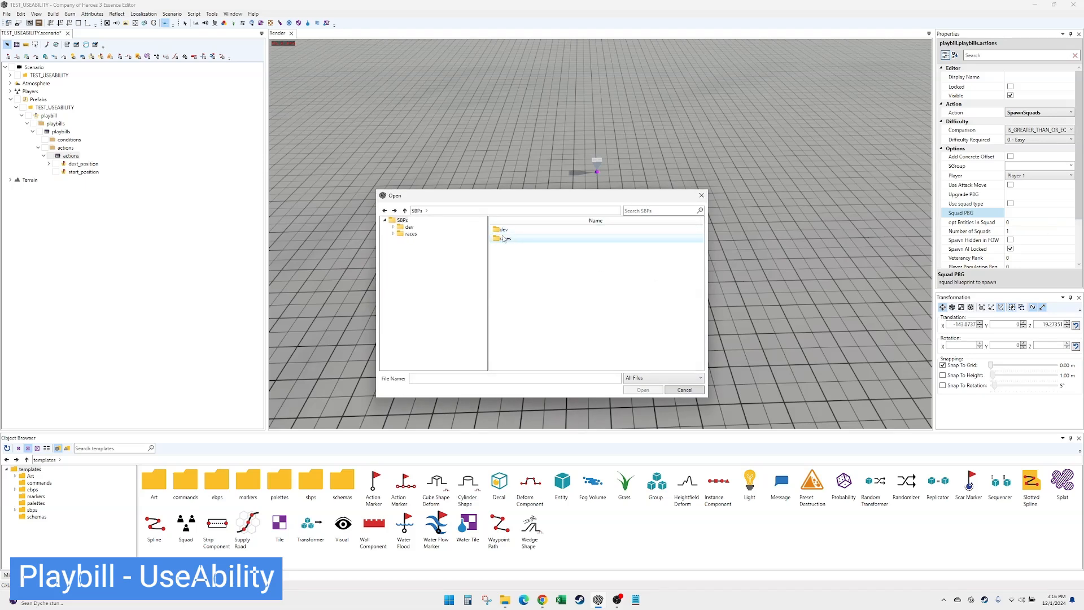
double_click(504, 239)
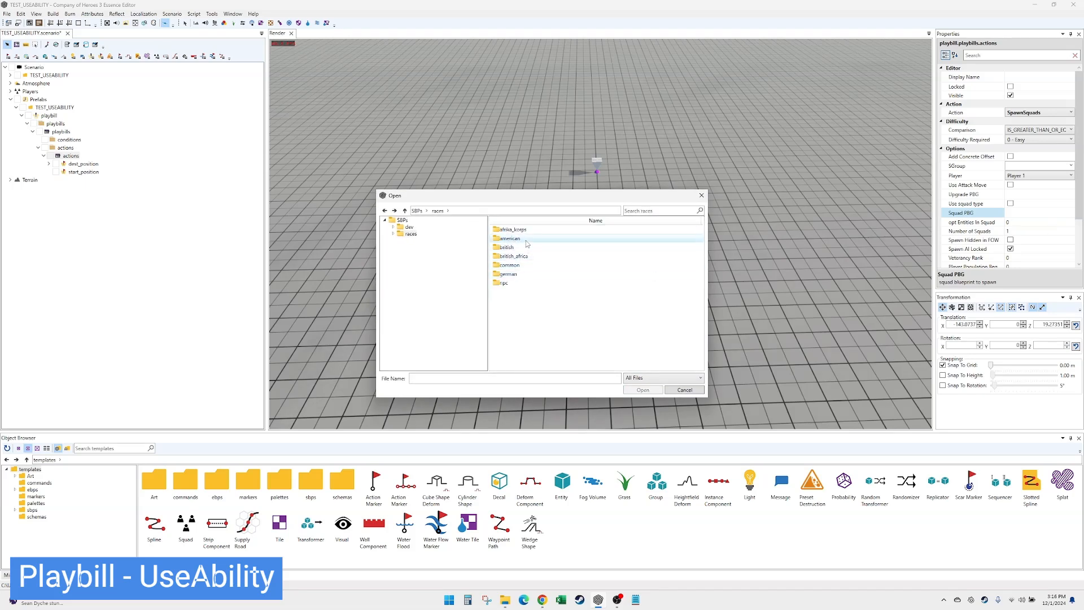
double_click(529, 232)
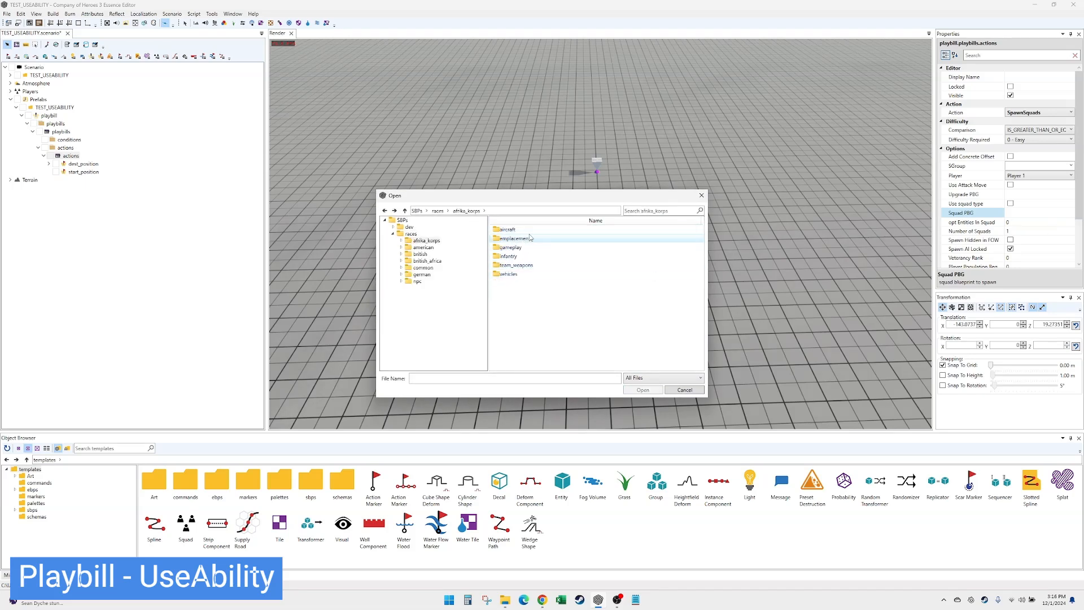
double_click(520, 274)
- Find halftrack_251_stuka_ak among the Afrika Korps vehicles and assign it as the action's Squad PBG
scroll(531, 299, down, 7)
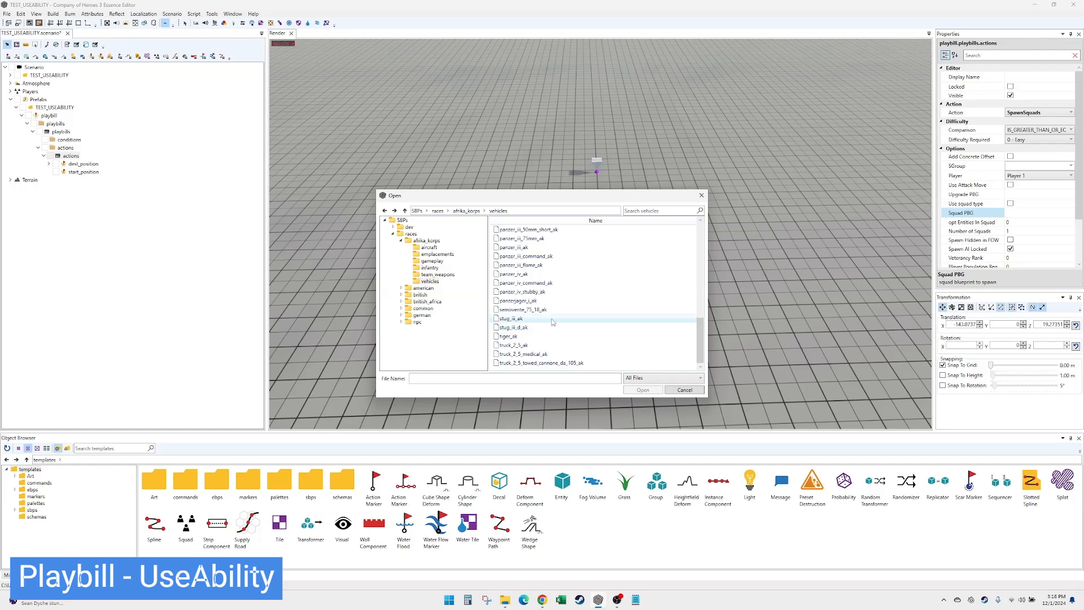
scroll(553, 322, up, 4)
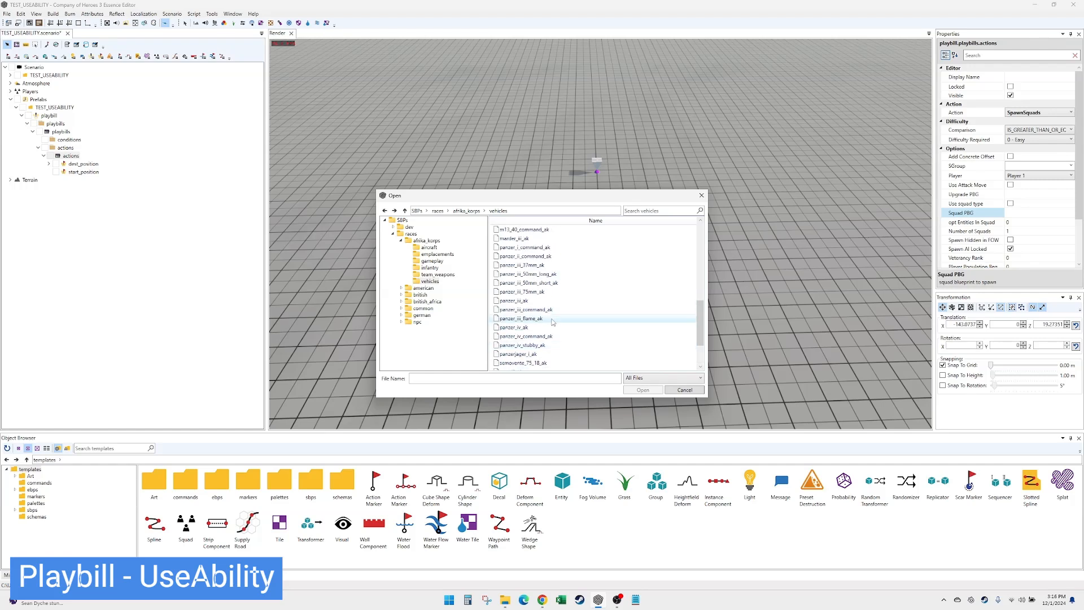
scroll(553, 322, up, 4)
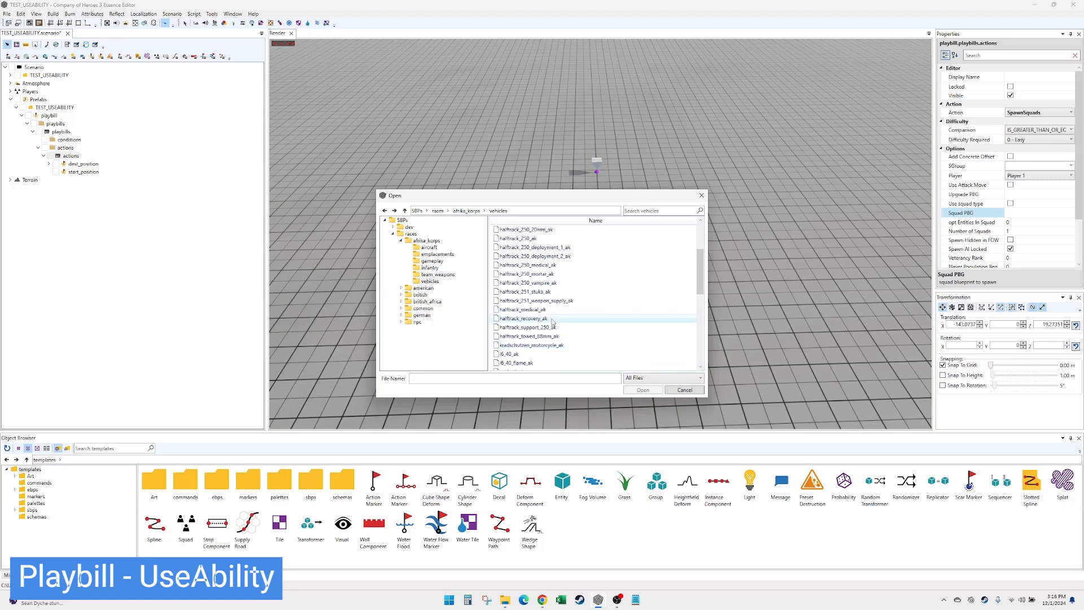
scroll(553, 322, up, 1)
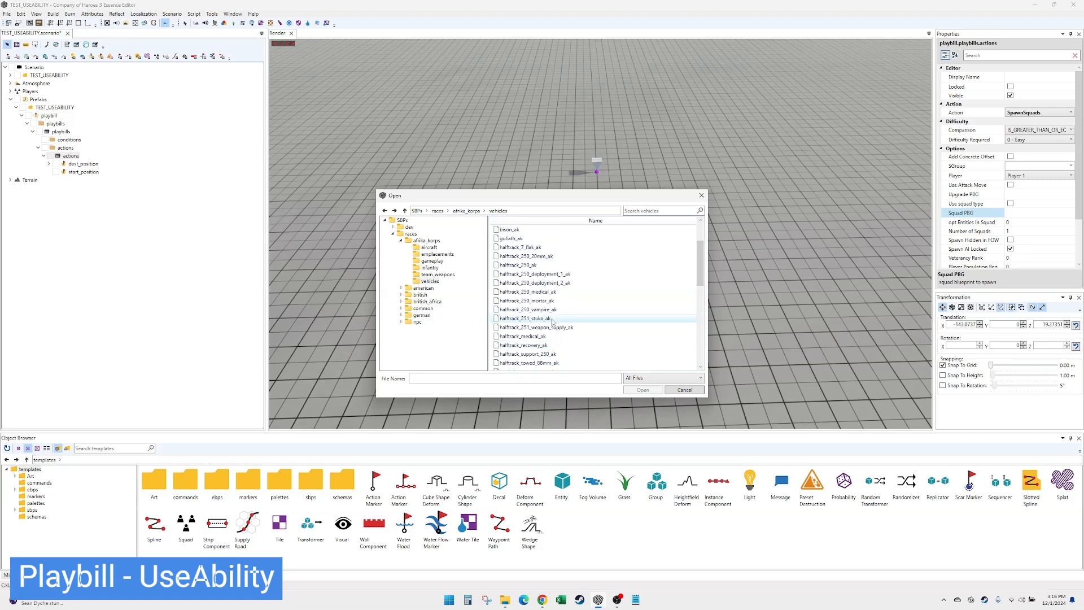
scroll(553, 322, up, 2)
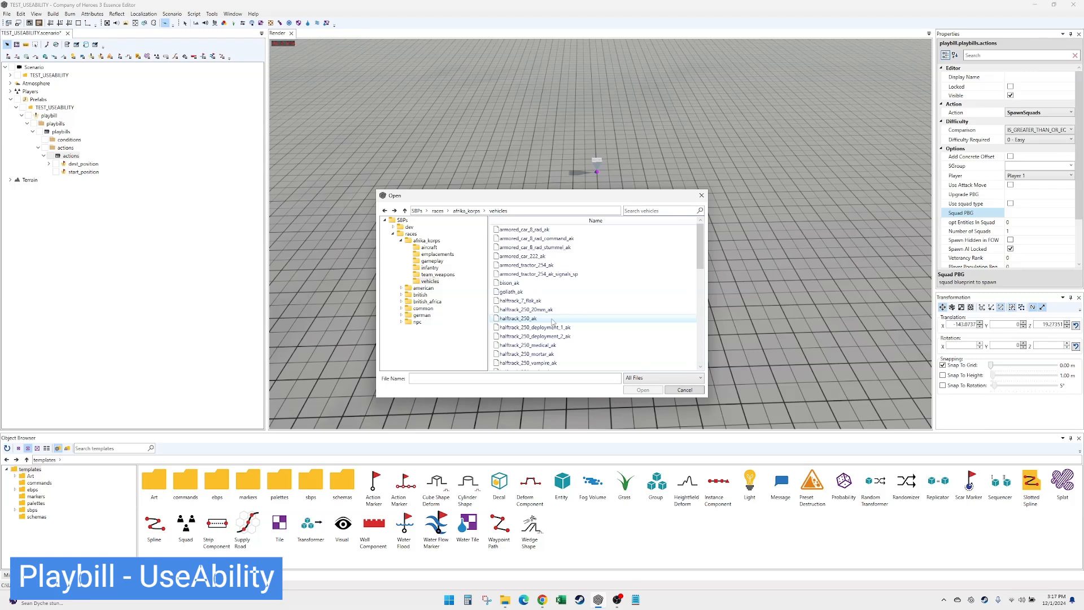
scroll(553, 322, down, 1)
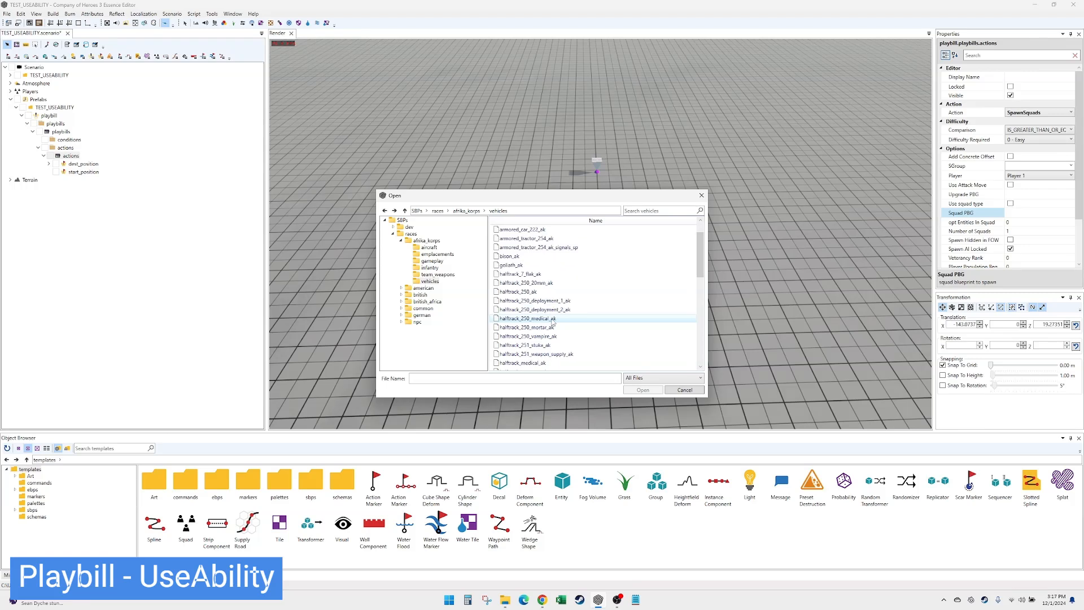
click(531, 345)
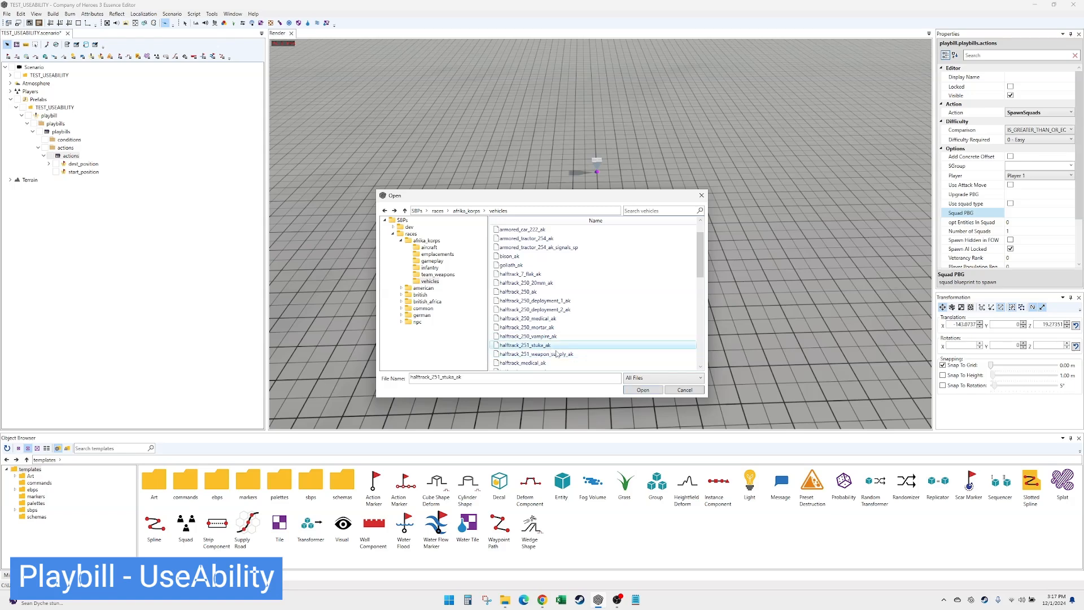
click(642, 390)
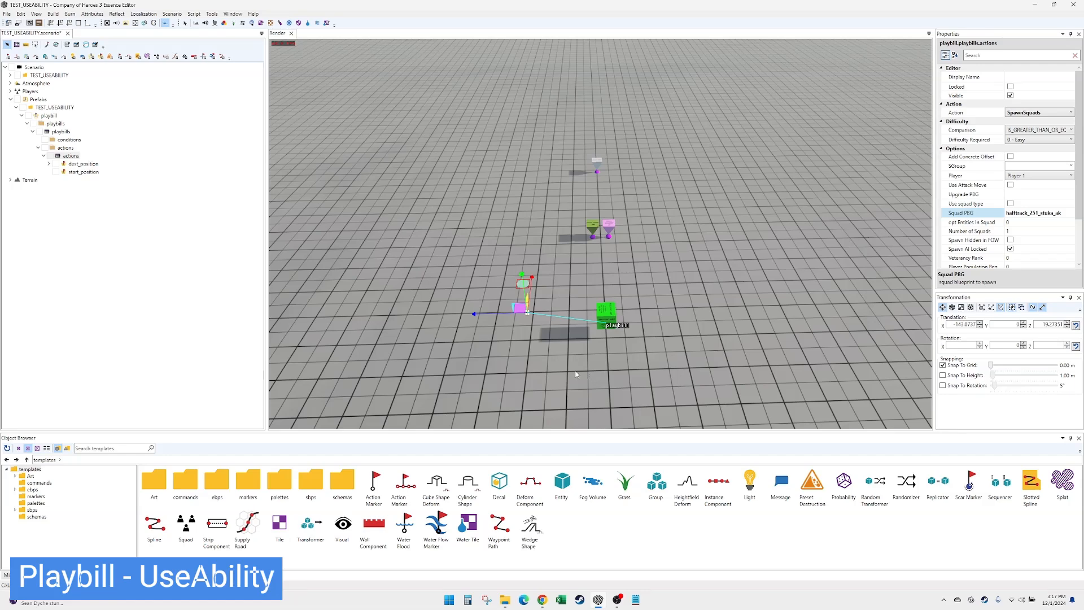
- Move the spawn markers to about X -146, Z 27 and set the action's display name to SPAWN STUKA
drag(525, 305, 493, 313)
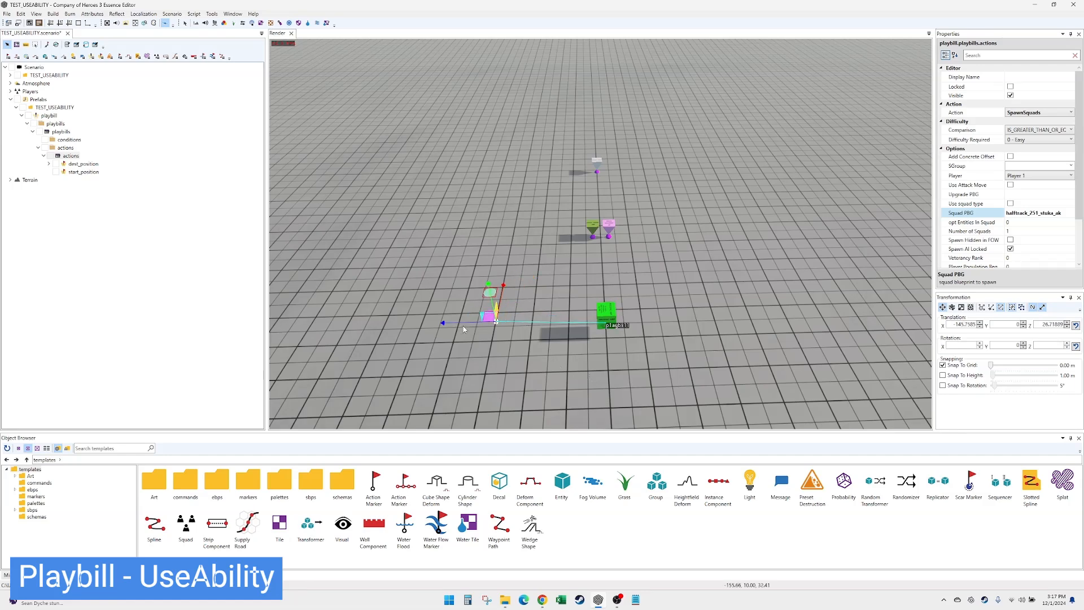
click(1032, 78)
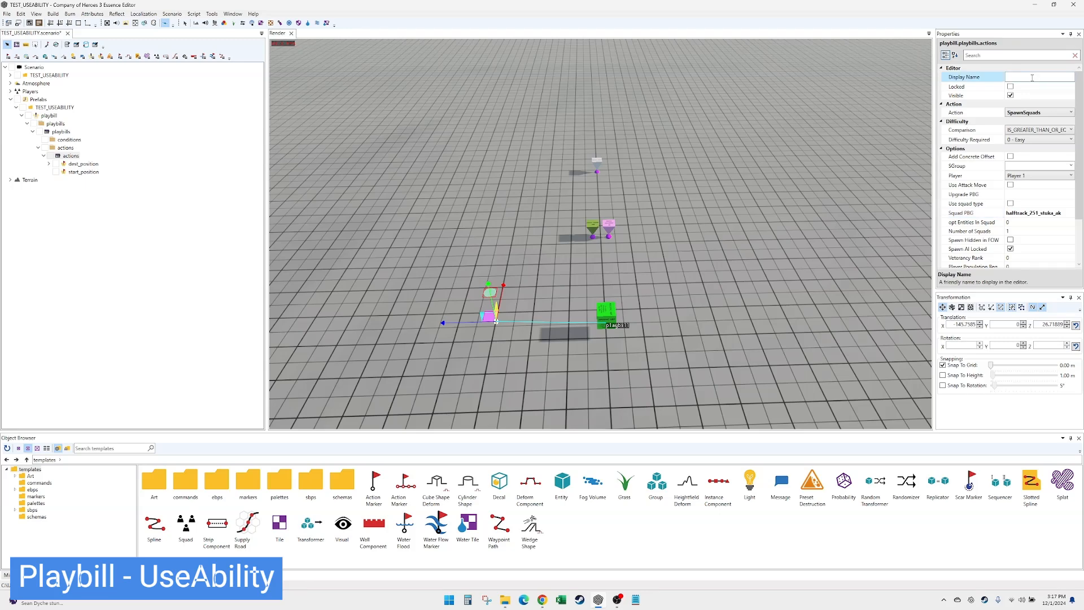
text(SPAWN STUKA)
key(Return)
click(82, 157)
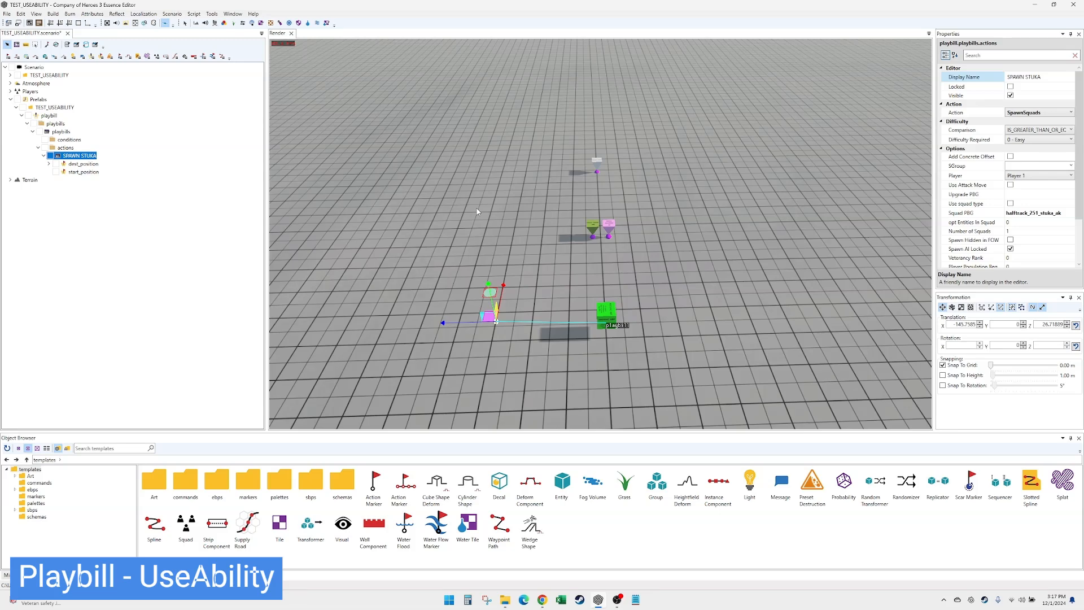
- Add a Wait action with a duration of 5 seconds to the playbill's actions and name it WAIT 5
right_click(65, 148)
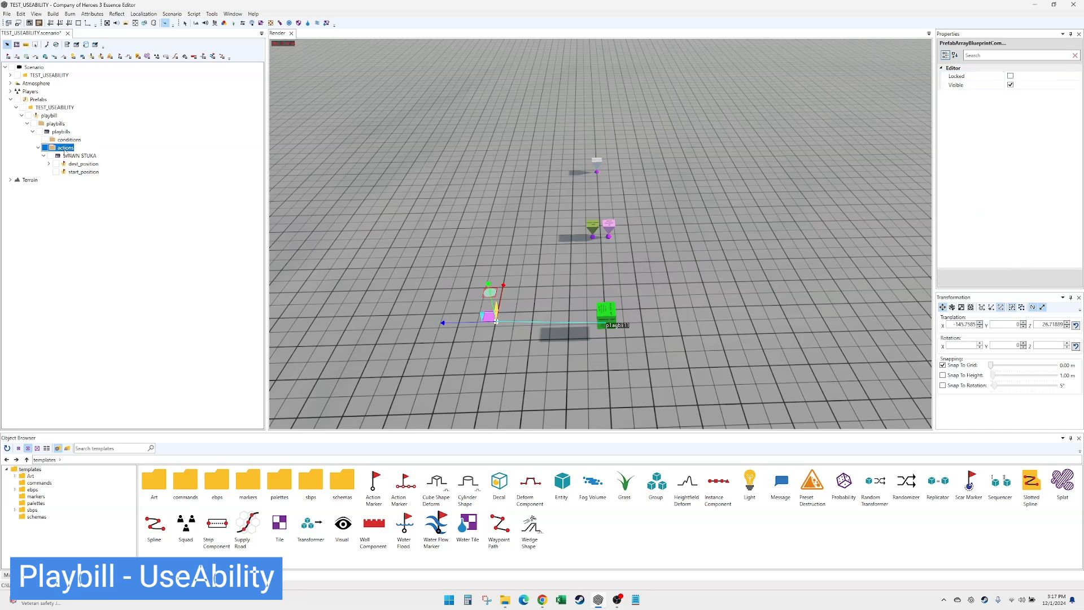
click(81, 156)
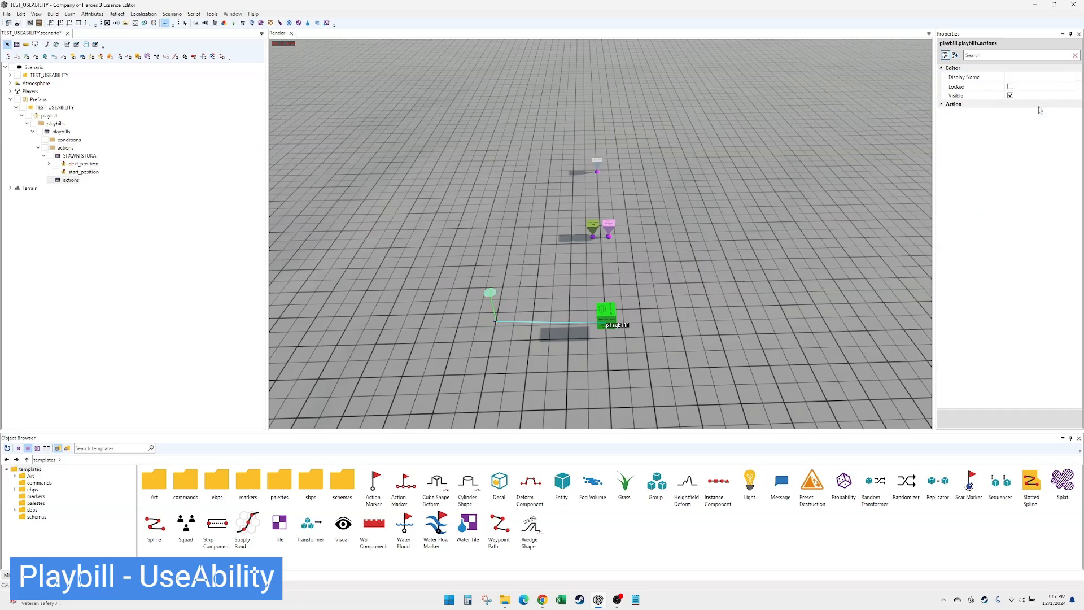
click(1050, 112)
drag(1079, 219, 1079, 297)
click(1071, 296)
click(1032, 129)
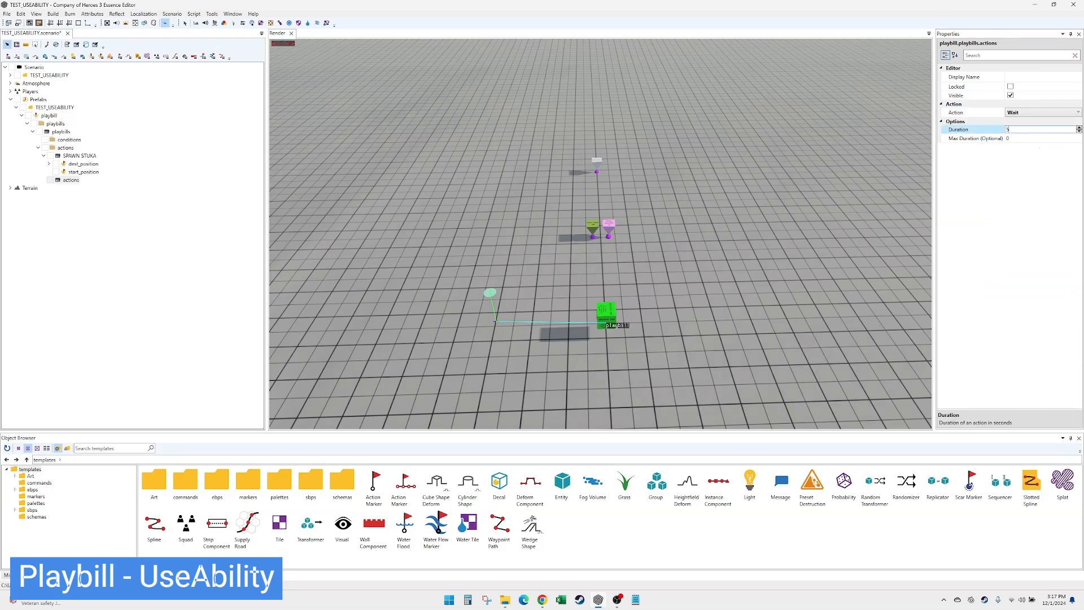
click(1020, 76)
text(WAIT 5)
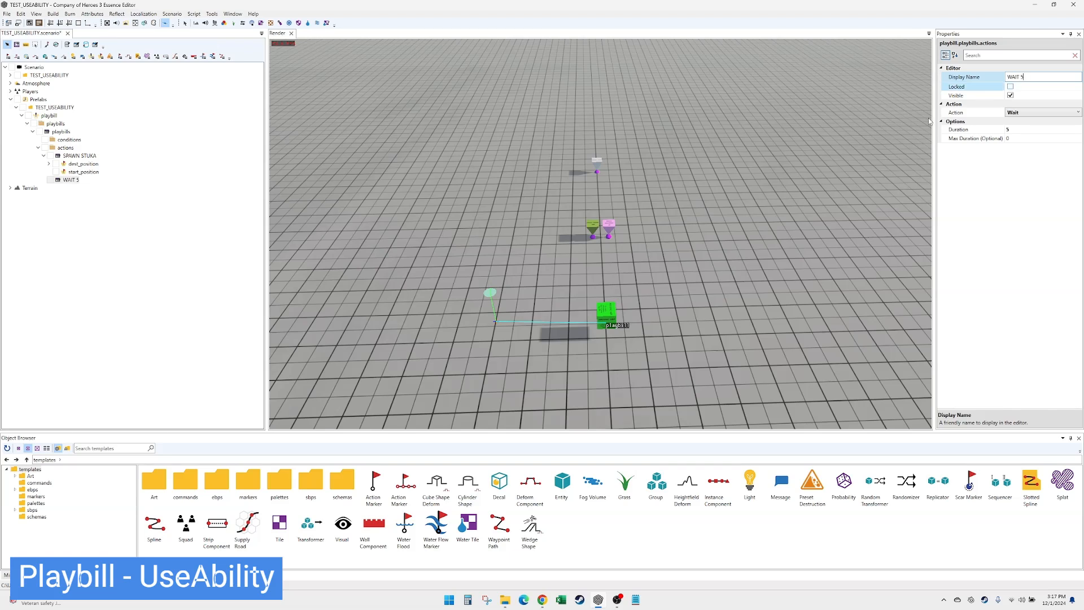
- Add another action after WAIT 5 and set its action type to UseAbility
right_click(66, 148)
click(87, 153)
click(1033, 112)
drag(1080, 219, 1081, 302)
click(1017, 299)
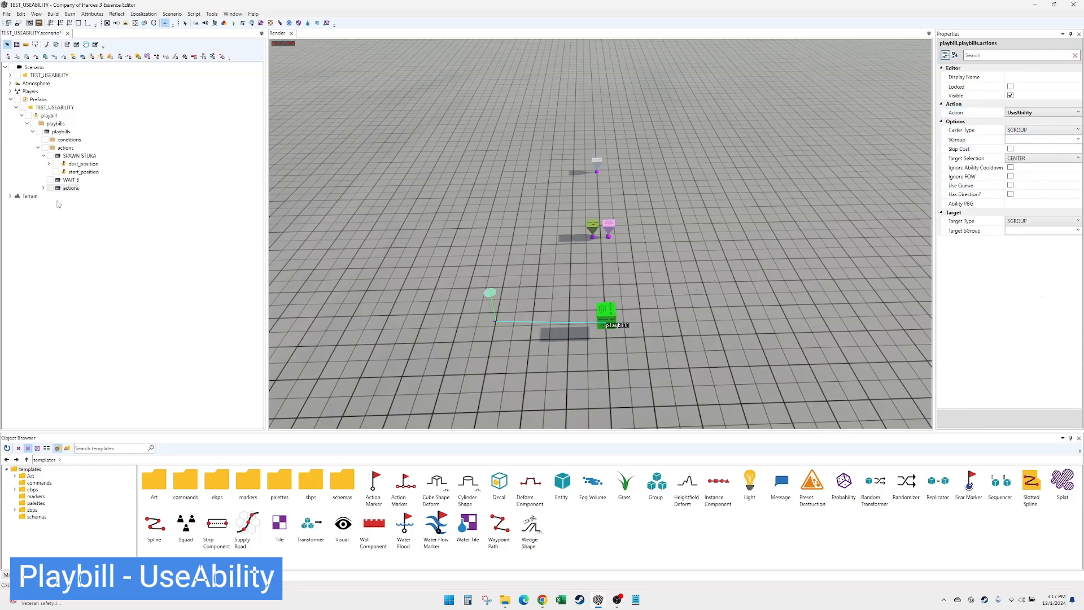
- Set the SGroup of the SPAWN STUKA action to STUKA1
click(78, 156)
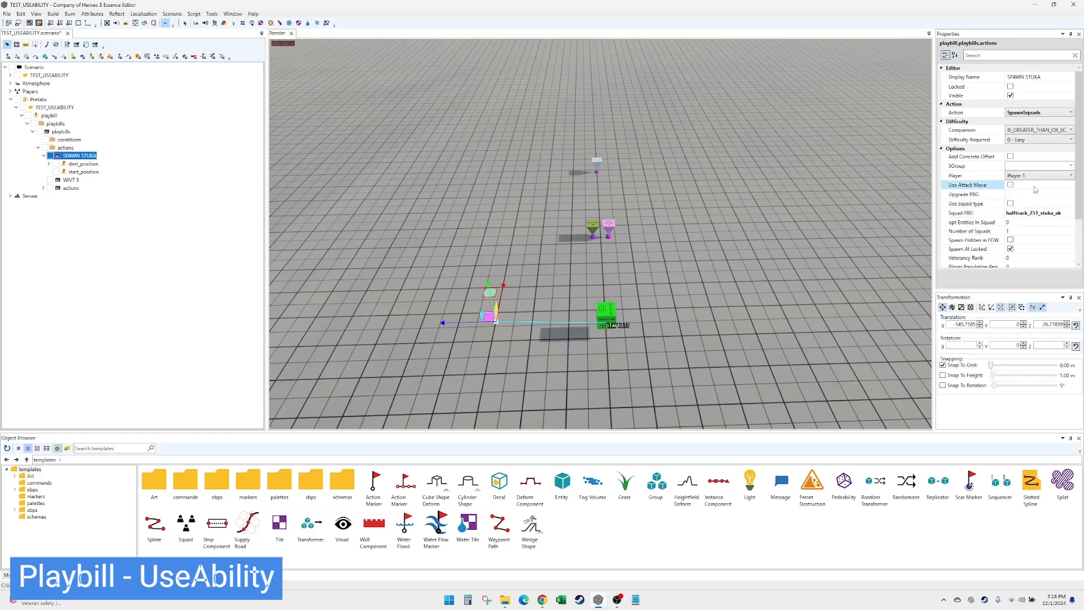
click(987, 166)
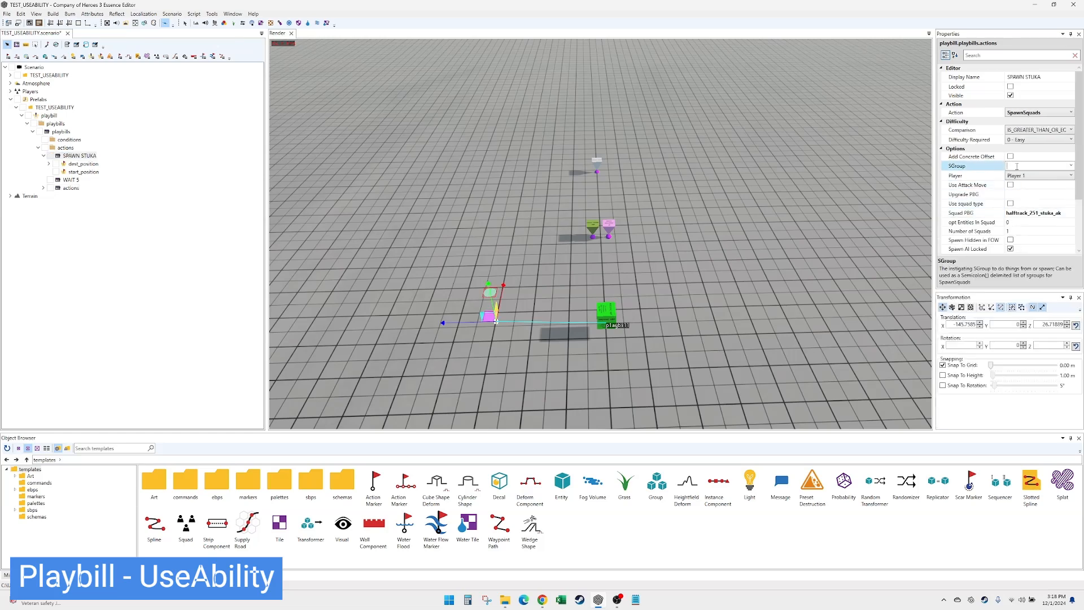
text(STUKA1)
key(Return)
- Set the UseAbility action's SGroup to STUKA1 and enable Skip Cost, Ignore Ability Cooldown and Ignore FOW
click(69, 188)
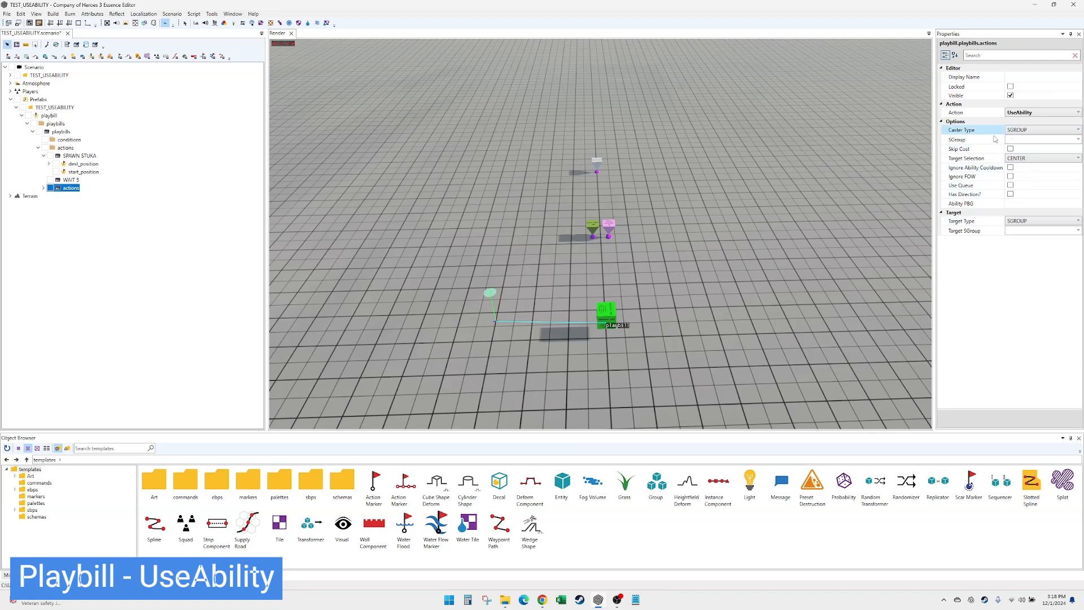
click(1024, 140)
text(STUKA1)
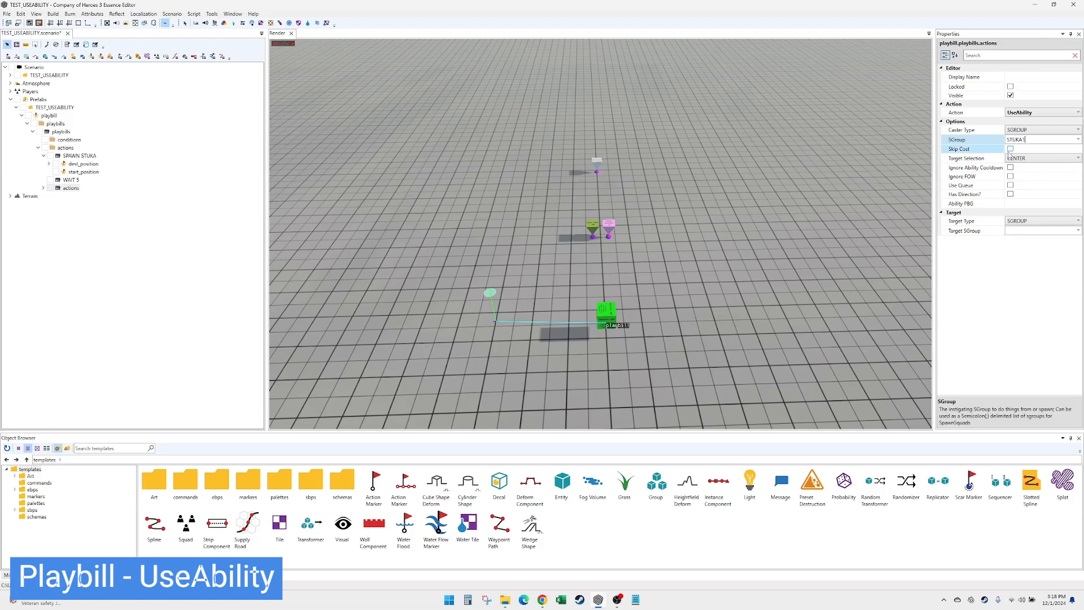
click(1011, 148)
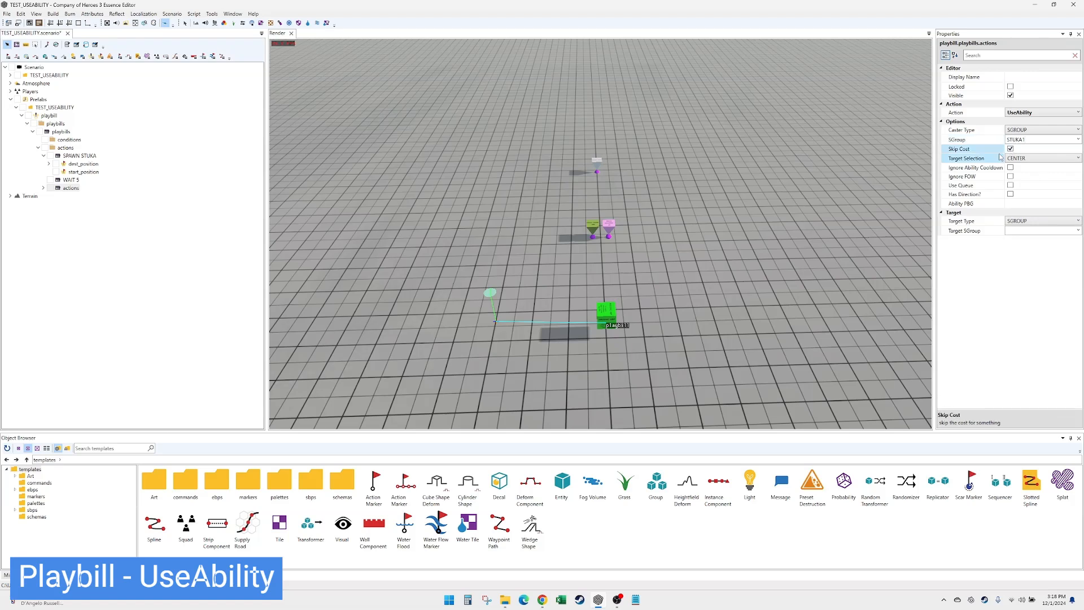
click(1010, 168)
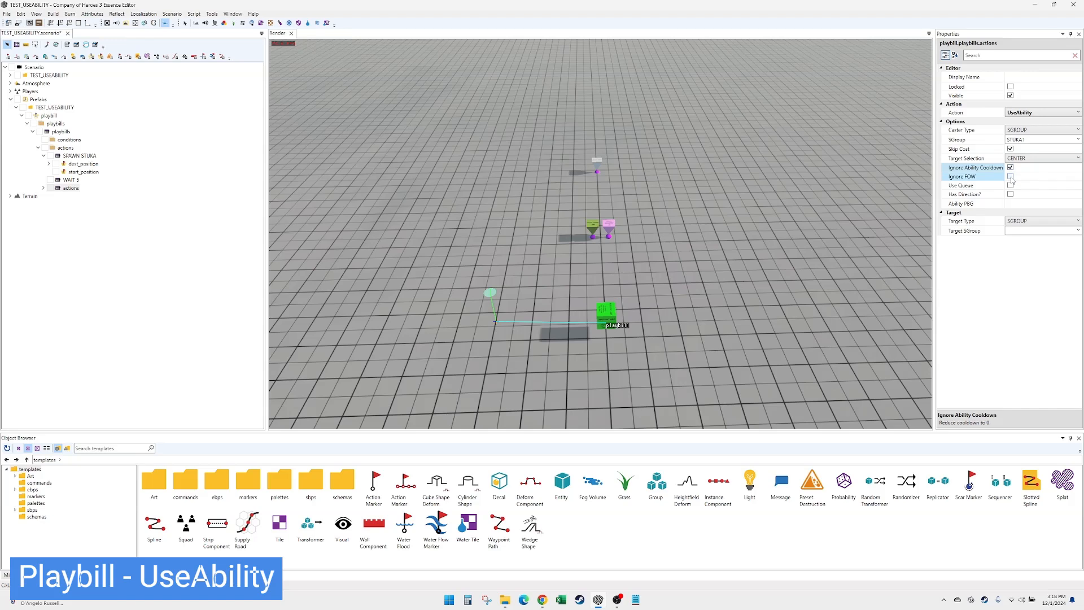
click(1011, 176)
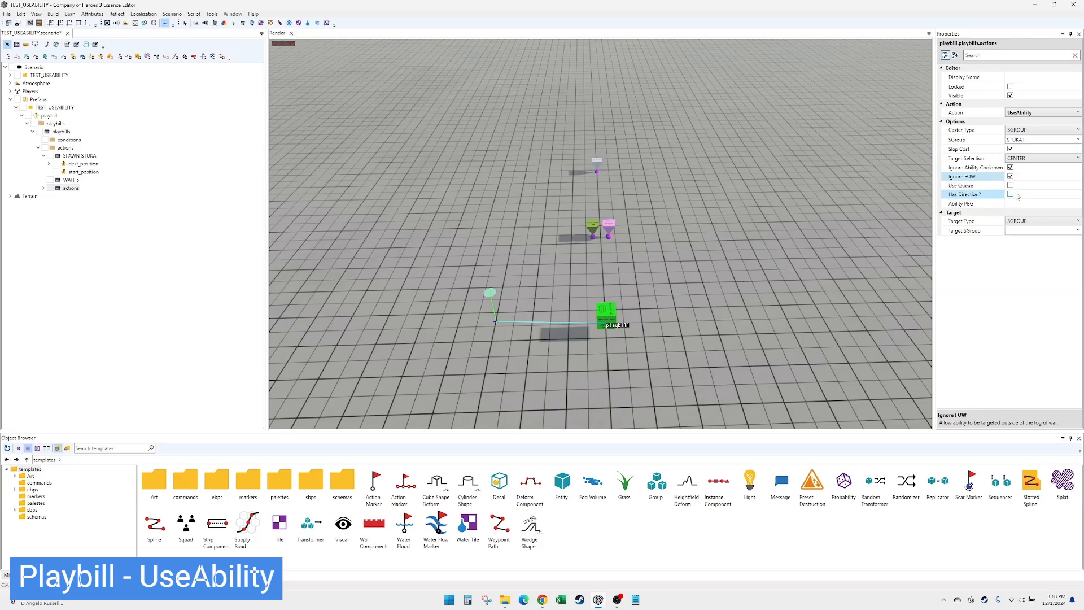
- Open the blueprint picker for the action's Ability PBG and browse to races > afrika_korps > vehicles
click(1020, 204)
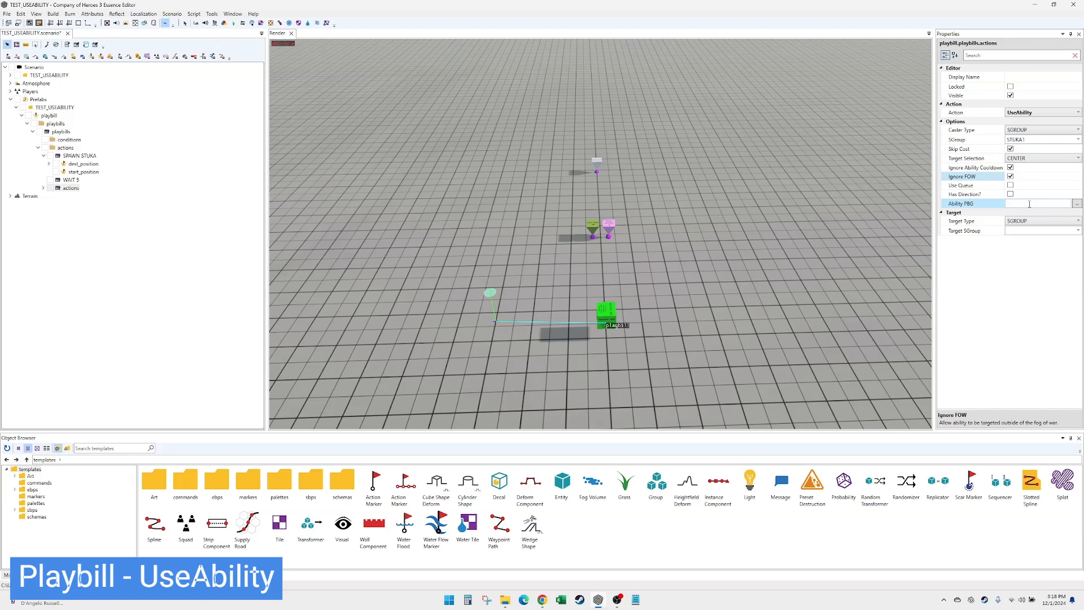
click(1030, 205)
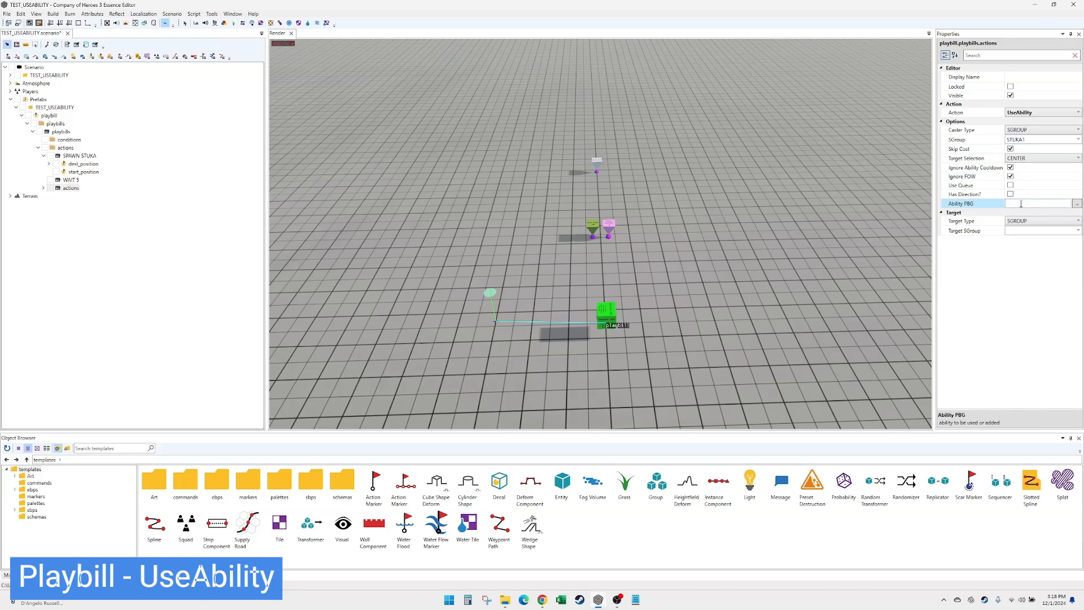
click(1078, 204)
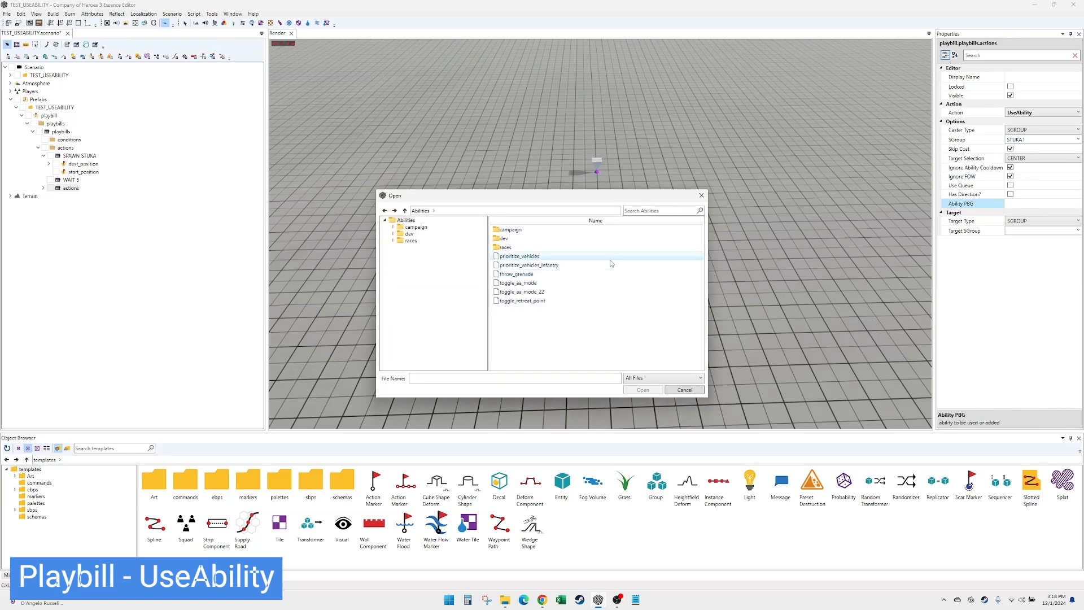
double_click(564, 252)
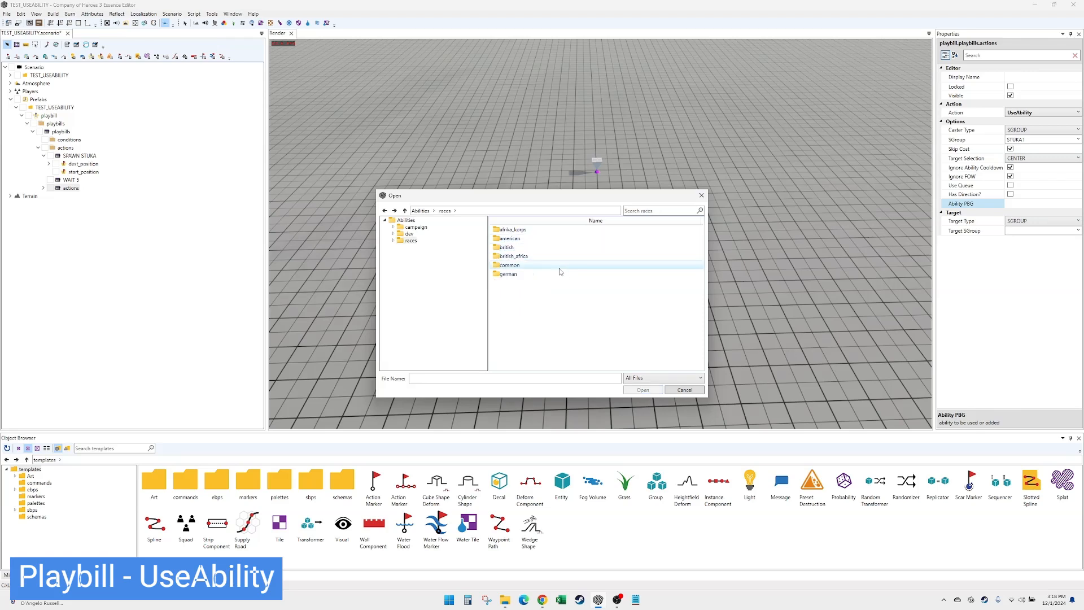
double_click(559, 230)
double_click(543, 301)
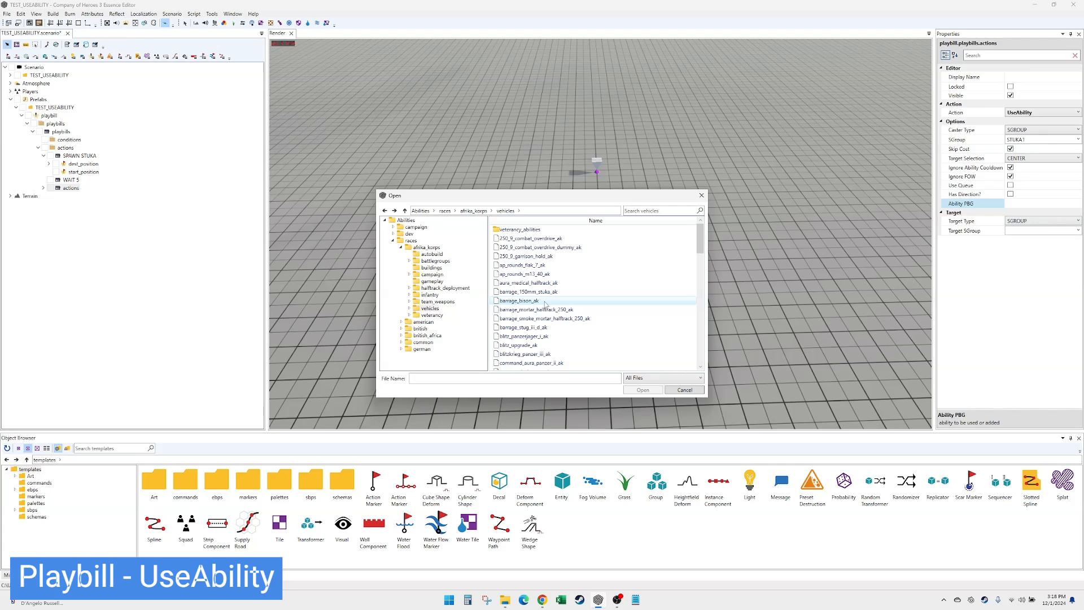
- Search the Afrika Korps vehicle abilities for "stuka" and assign barrage_150mm_stuka_ak as the Ability PBG
scroll(545, 303, down, 10)
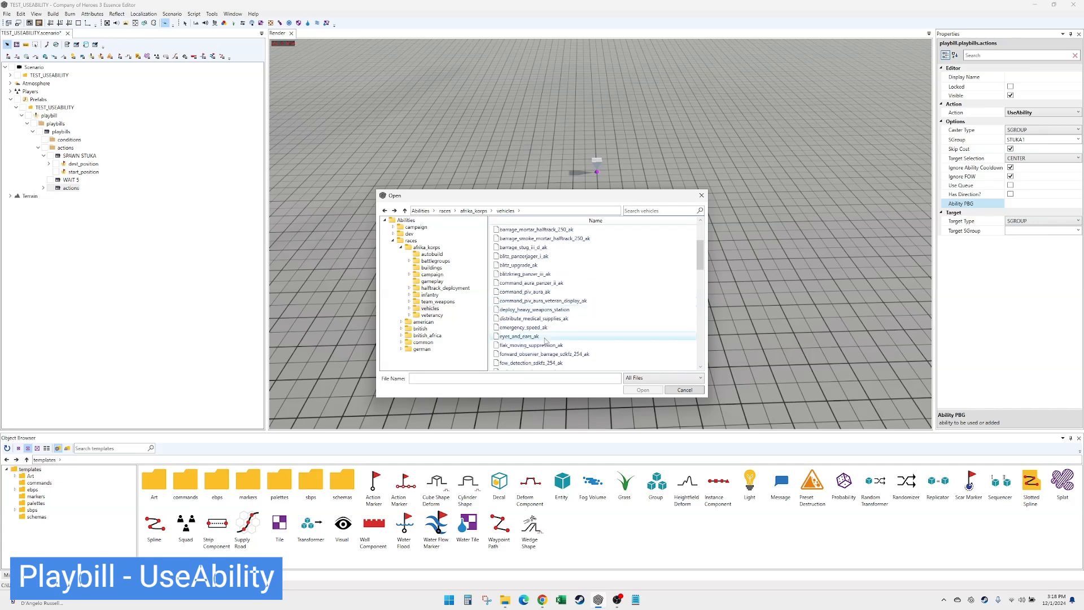
scroll(551, 337, down, 6)
click(654, 211)
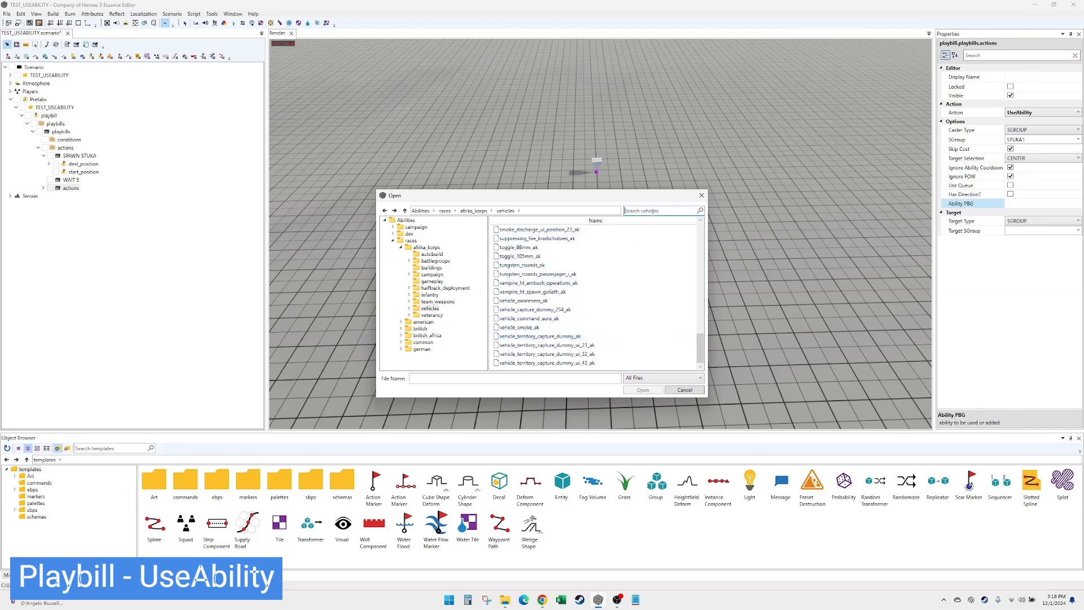
text(stuka)
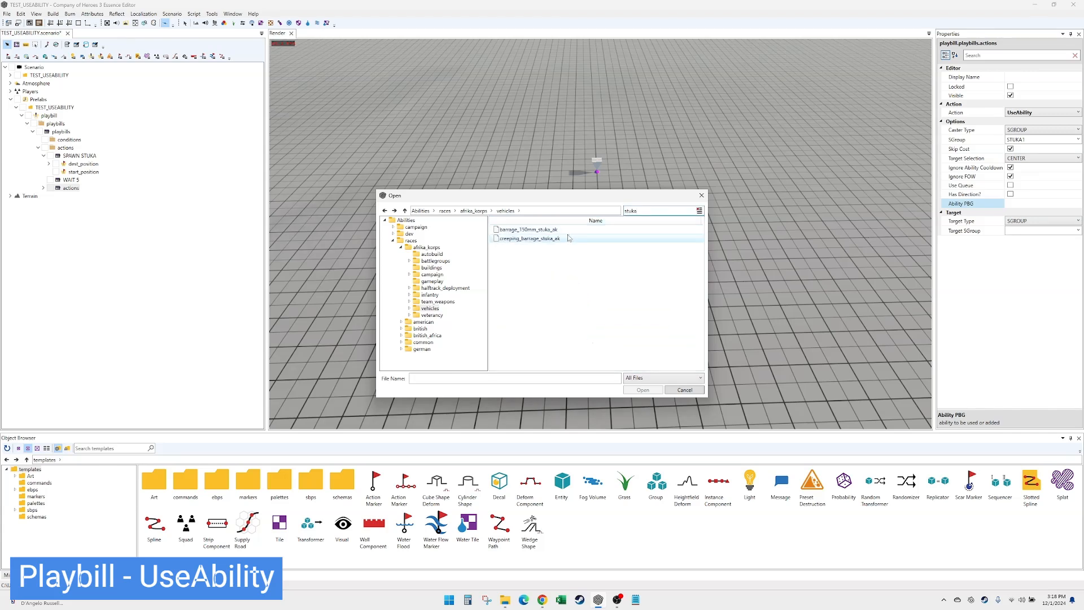
click(561, 238)
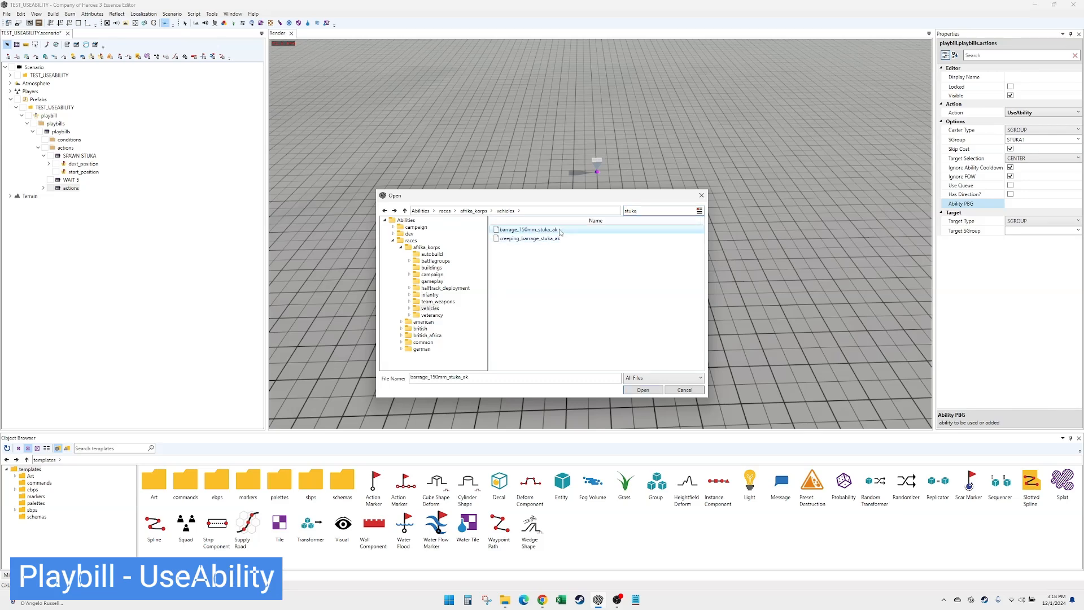
double_click(561, 239)
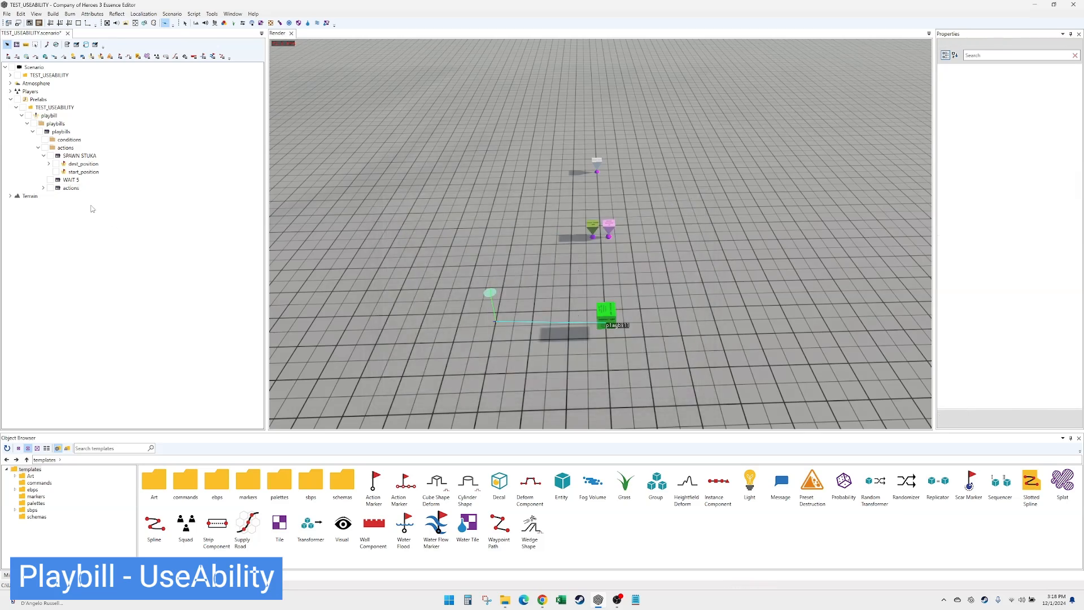
click(1026, 204)
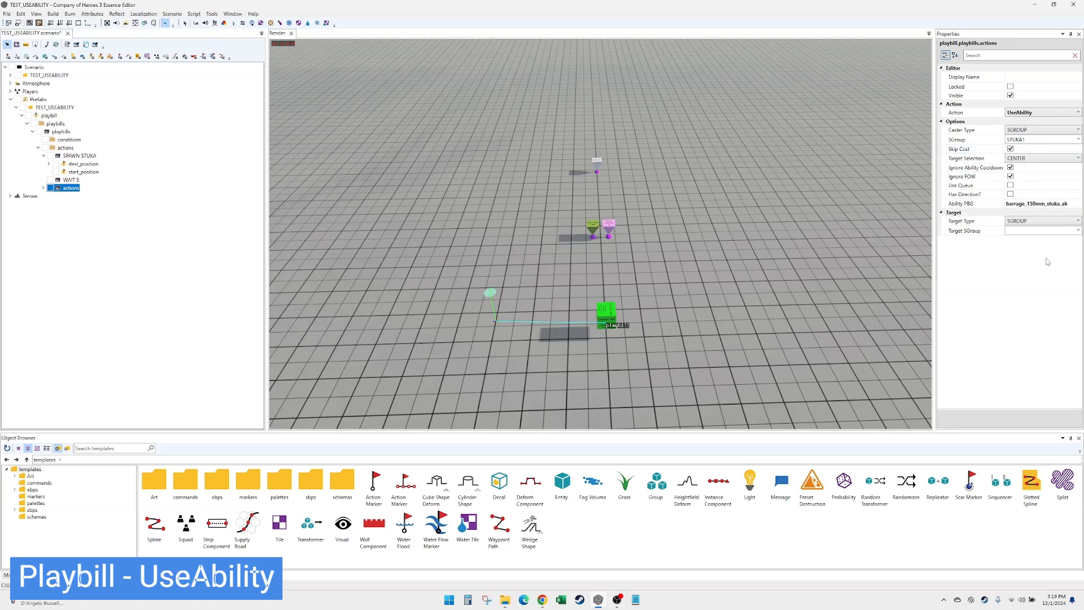
- Set the UseAbility action's target type to POSITION and move its destination marker to about X -90, Z 26
click(1039, 220)
click(1078, 221)
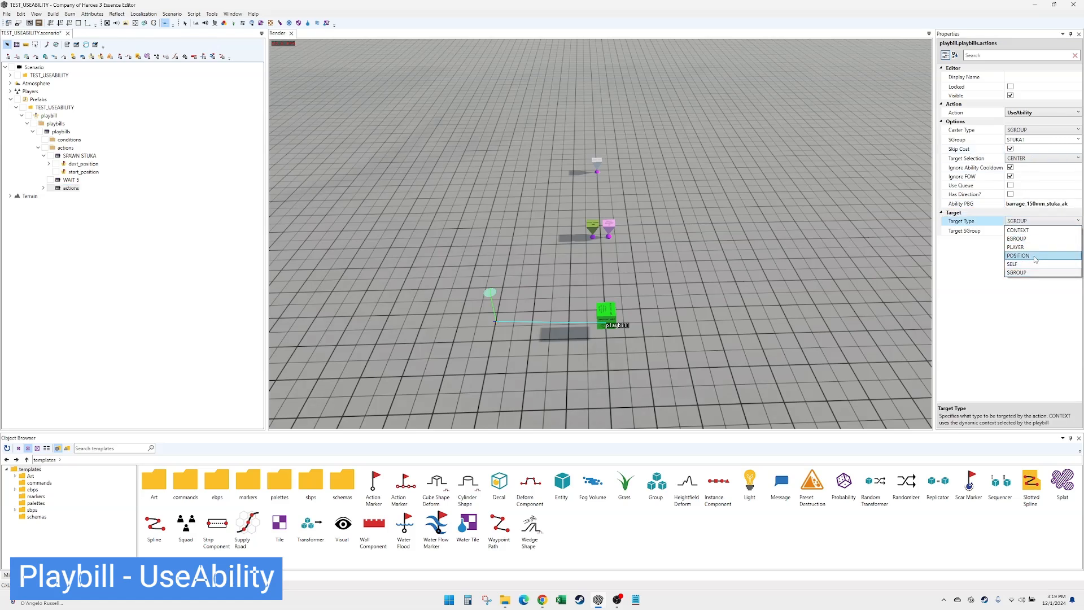
click(1034, 255)
click(1032, 225)
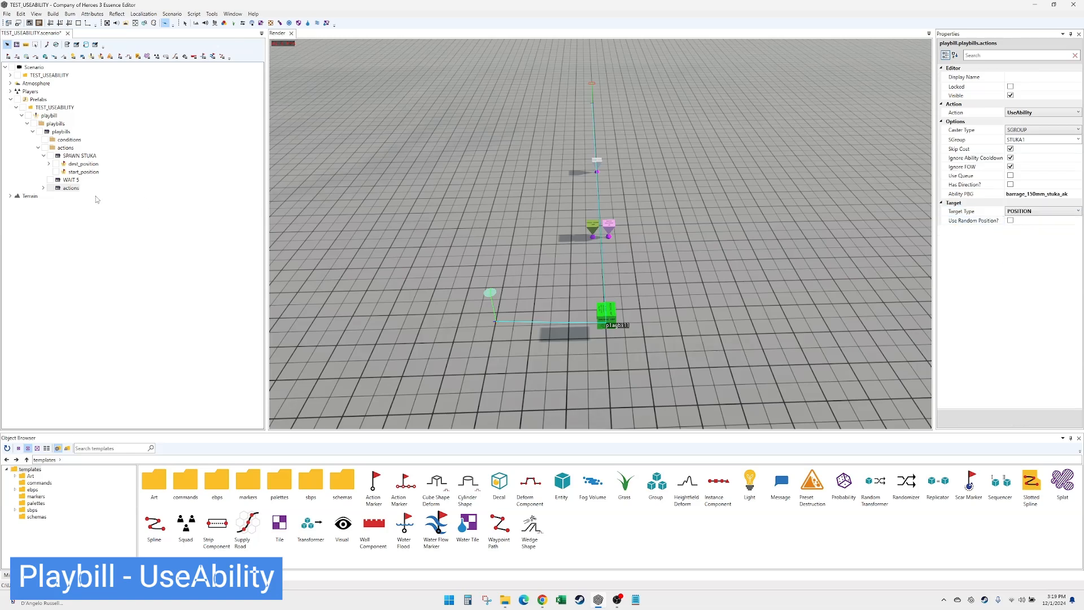
double_click(75, 190)
click(85, 197)
drag(592, 83, 513, 199)
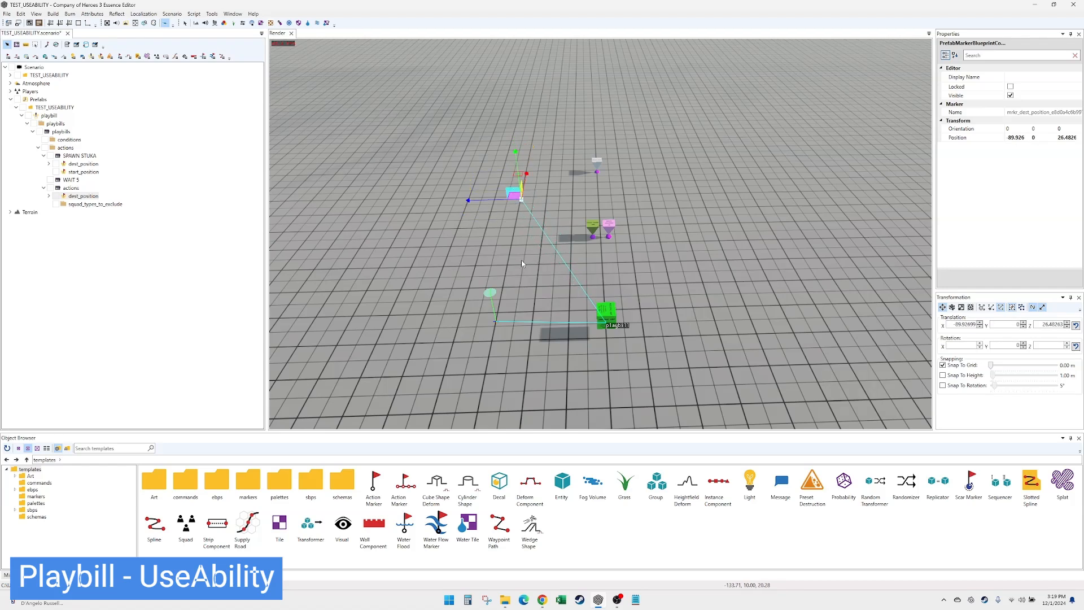
- Set the UseAbility action's display name to USEABILITY STUKA ROCKETS
click(70, 187)
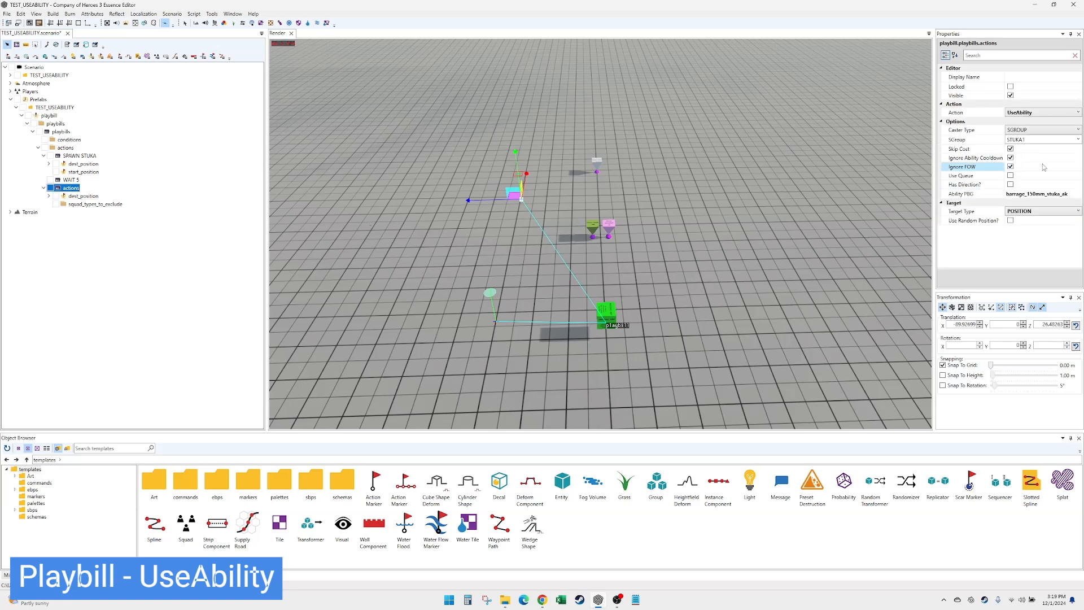
click(1033, 77)
text(USEABILITY STUKA ROCKETS)
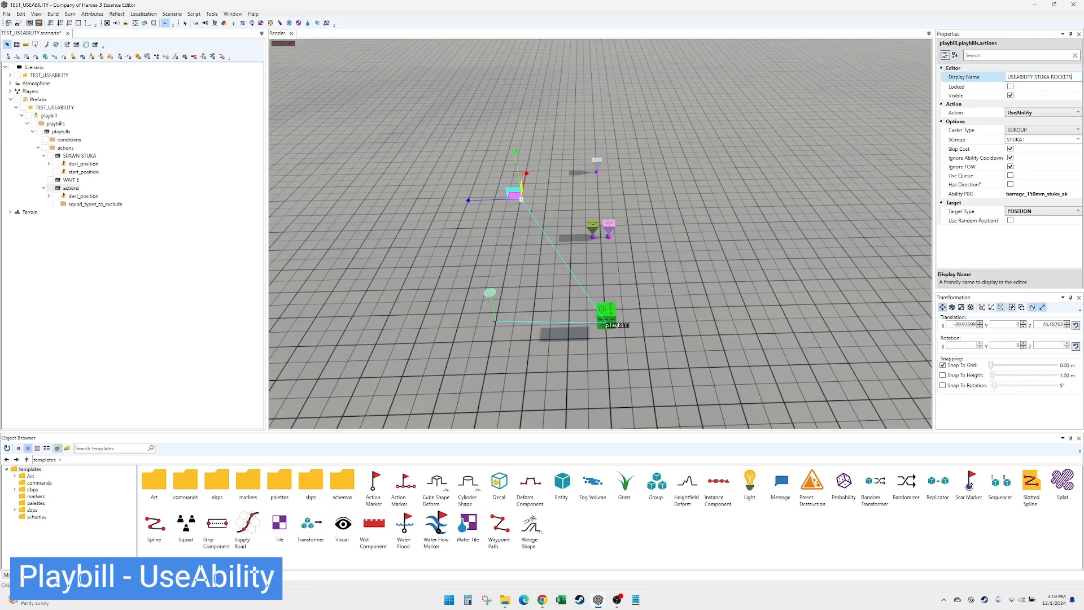
key(Return)
click(76, 156)
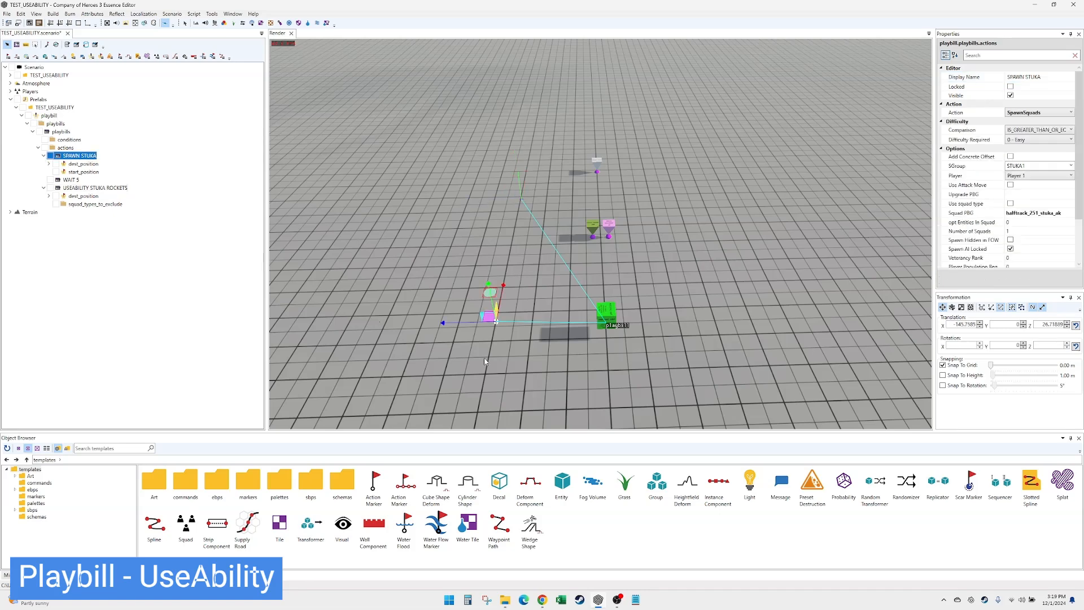
click(76, 188)
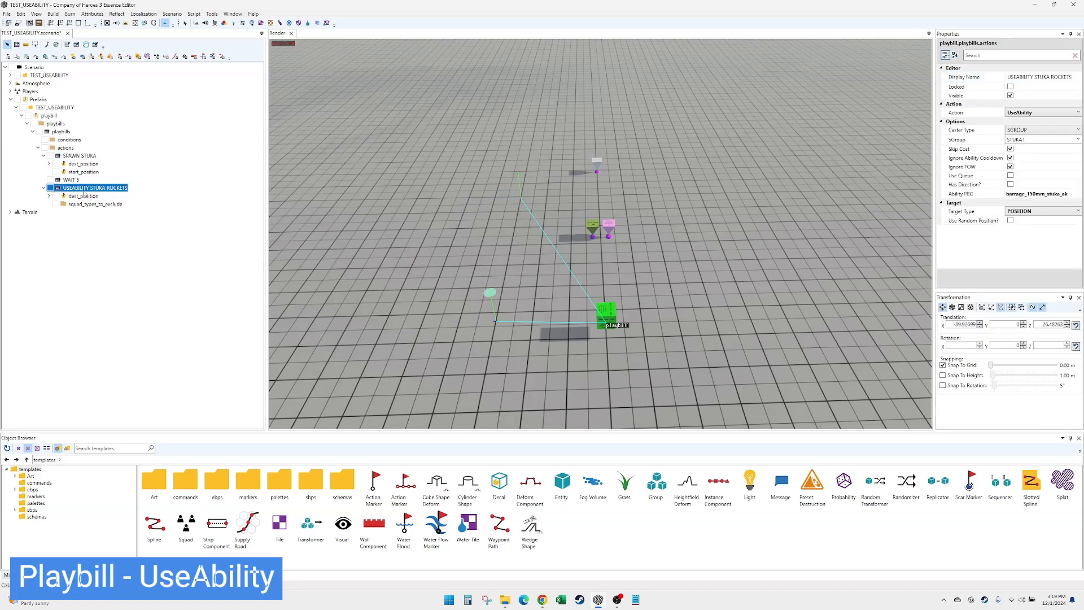
click(59, 109)
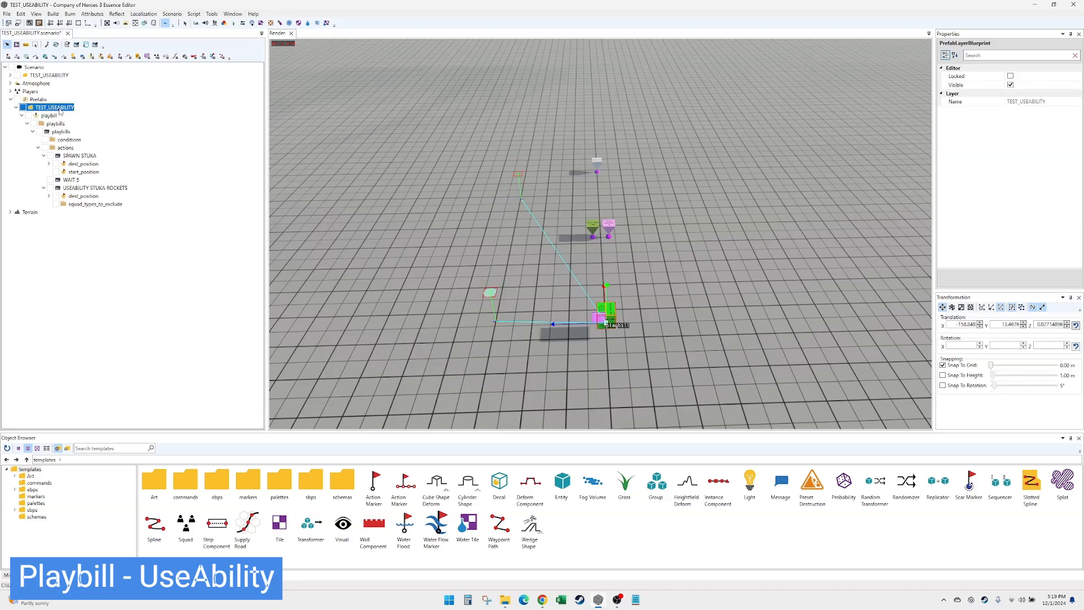
click(59, 131)
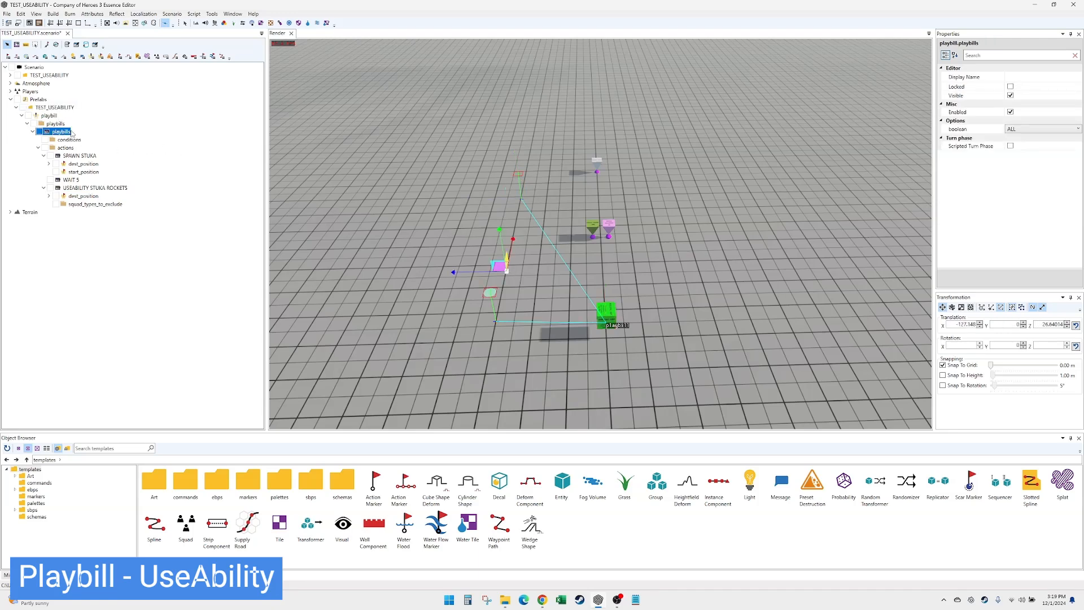
- Enable the immediate option on the playbill prefab and rename it PB_STUKA
click(49, 116)
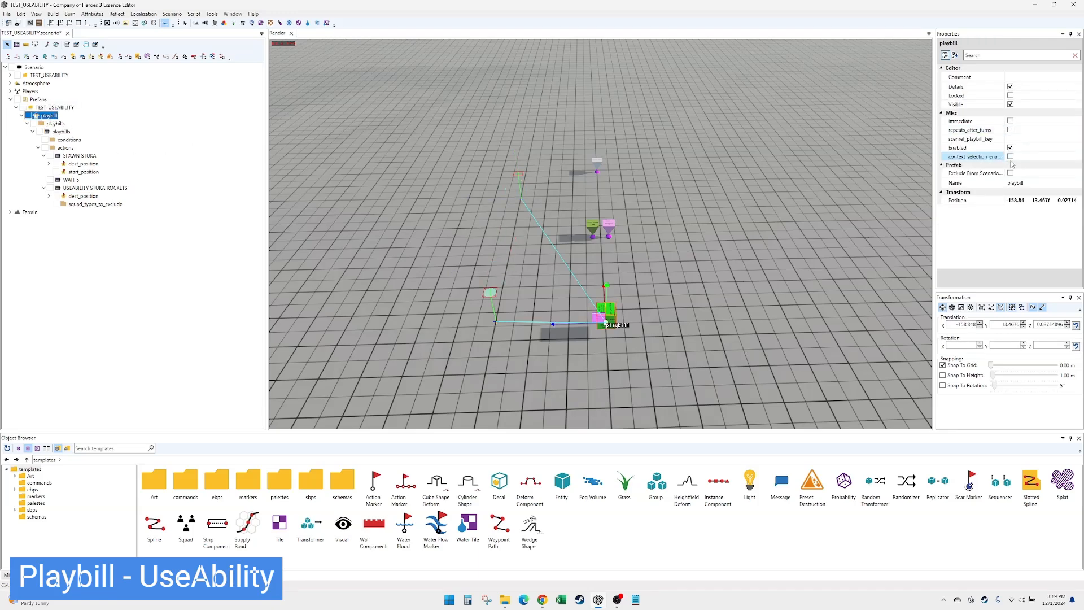
click(1010, 120)
click(1033, 183)
double_click(1033, 184)
text(PB_STUKA)
key(Return)
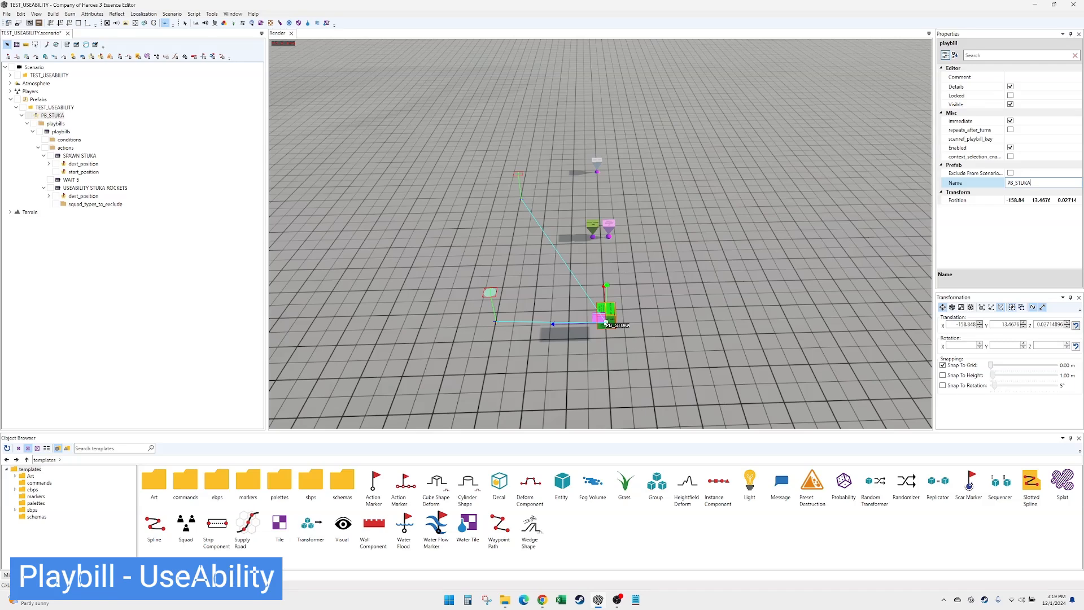
- Select the USEABILITY STUKA ROCKETS action and collapse the SPAWN STUKA entry in the scenario tree
click(96, 188)
click(44, 156)
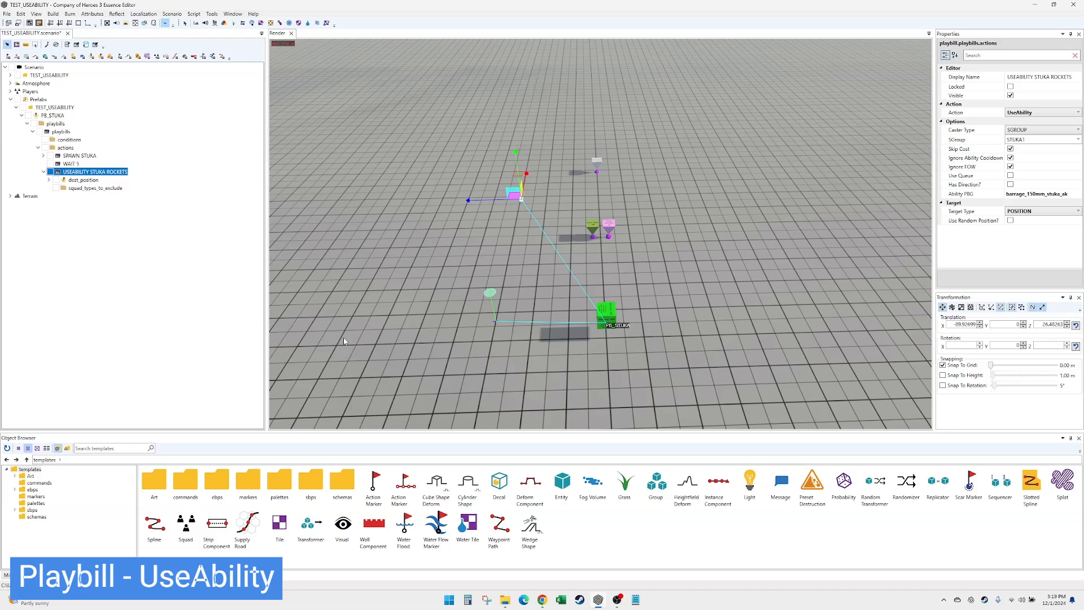
- Search the ebps templates for annie and select the tw_anzioannie_283mm_ger entity
click(358, 356)
click(32, 489)
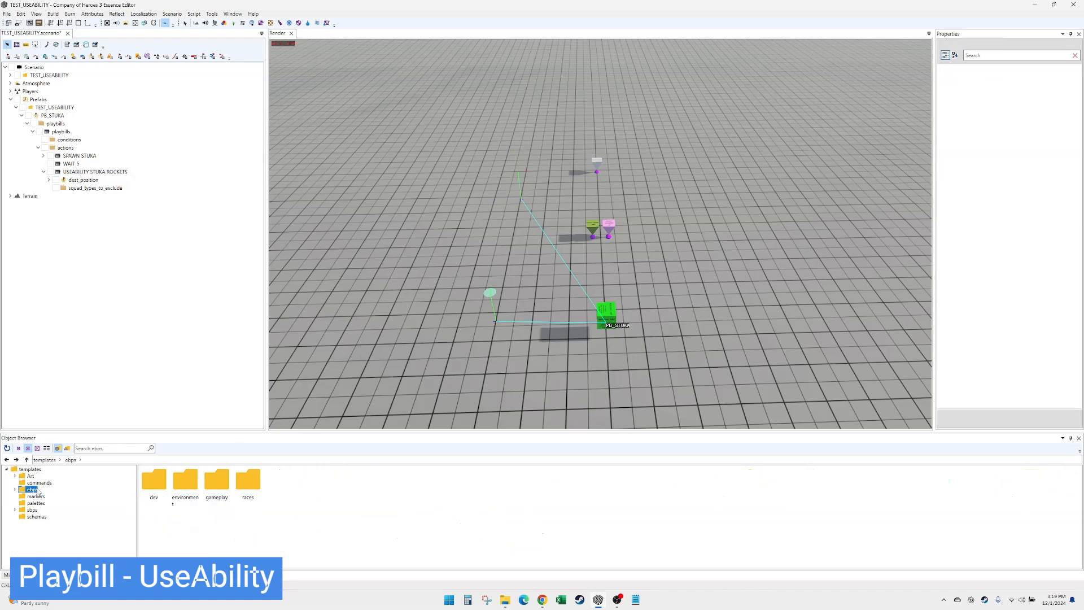
click(124, 449)
text(e)
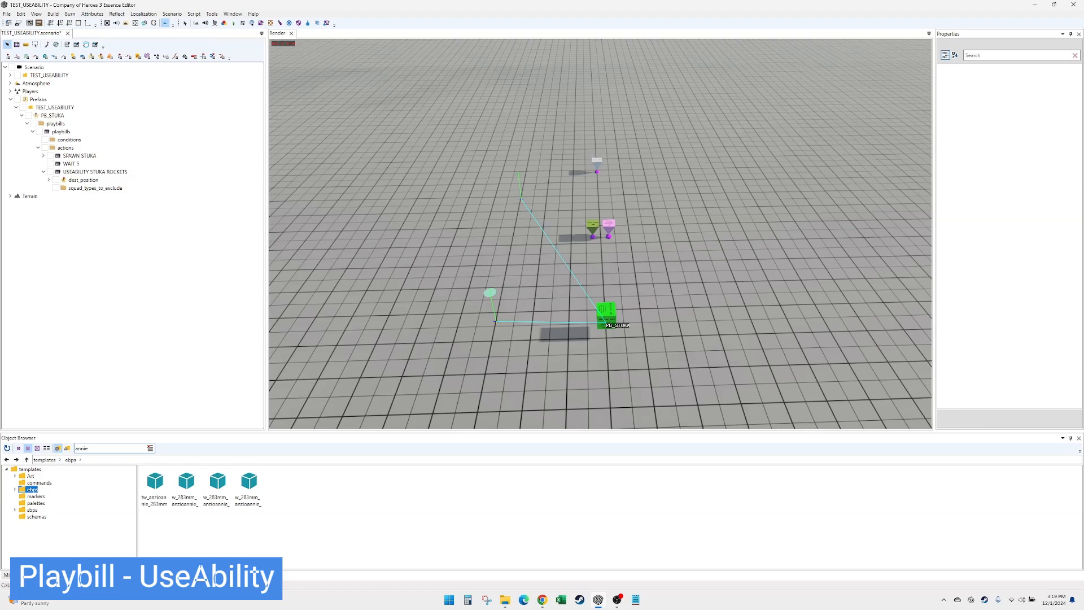
click(154, 487)
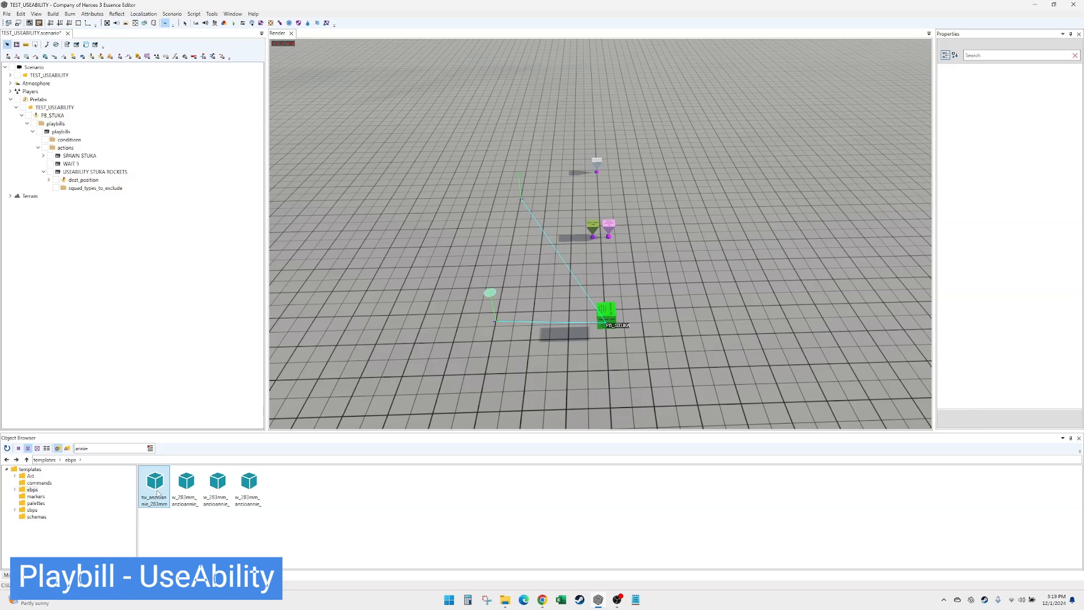
- Place the tw_anzioannie_283mm_ger railway gun beside the Stuka spawn point and rotate it to about 80 degrees
drag(157, 493, 445, 248)
scroll(381, 338, up, 3)
key(e)
drag(388, 291, 398, 293)
key(w)
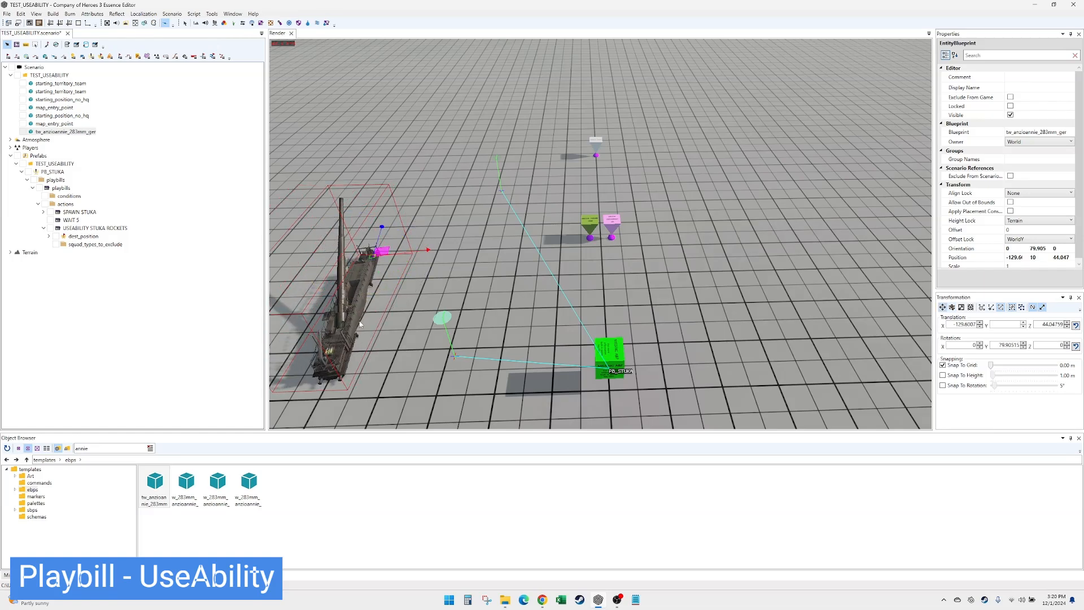
- Look up annie among the german abilities for the USEABILITY STUKA ROCKETS action, highlight barrage_anzioannie_283mm_ger, and cancel the selection
click(114, 229)
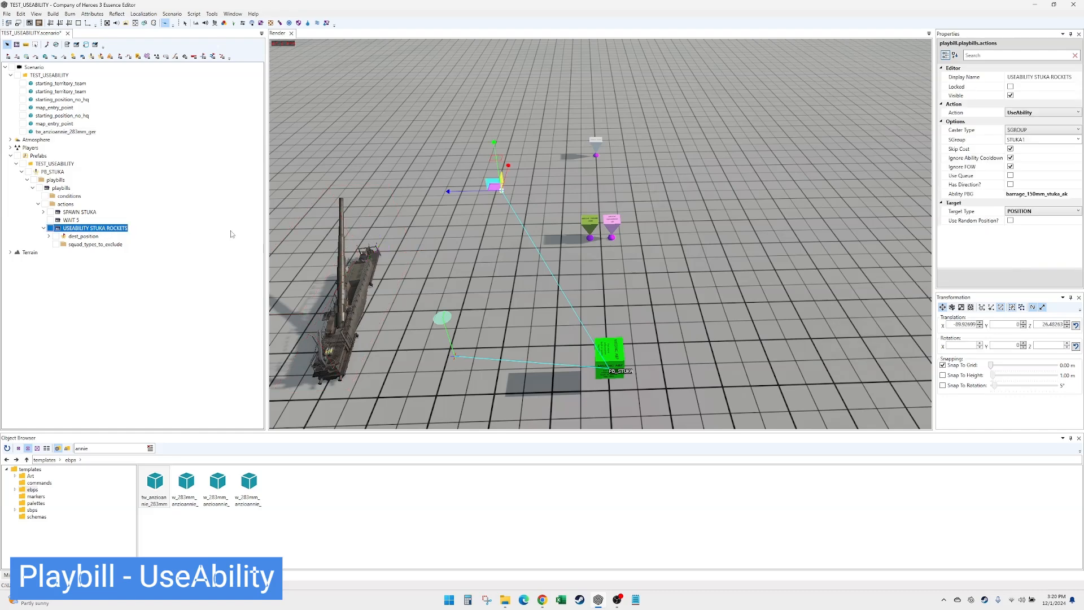
click(1064, 193)
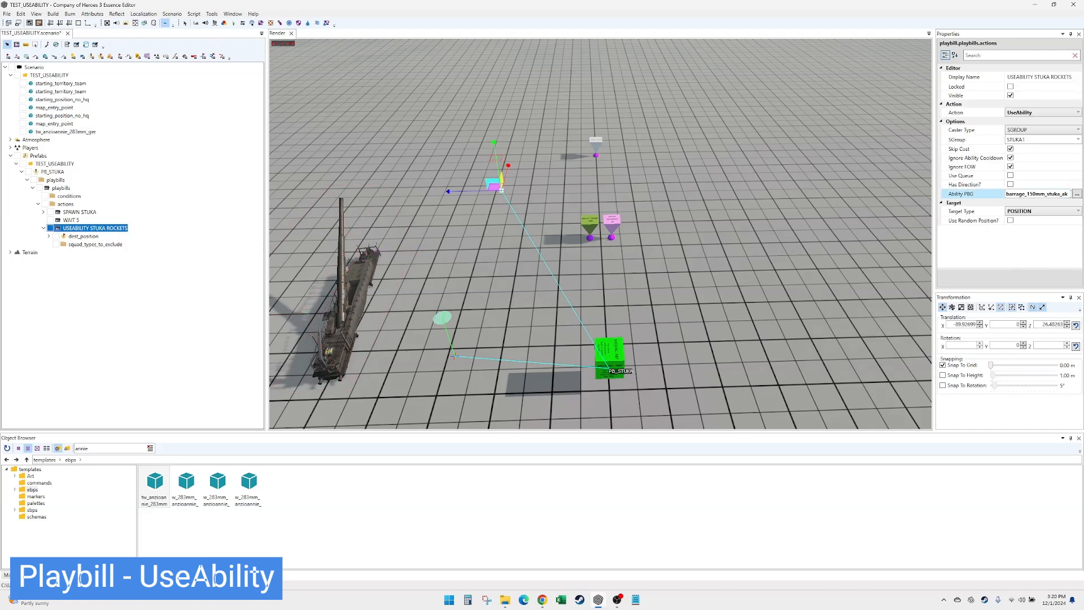
click(1077, 193)
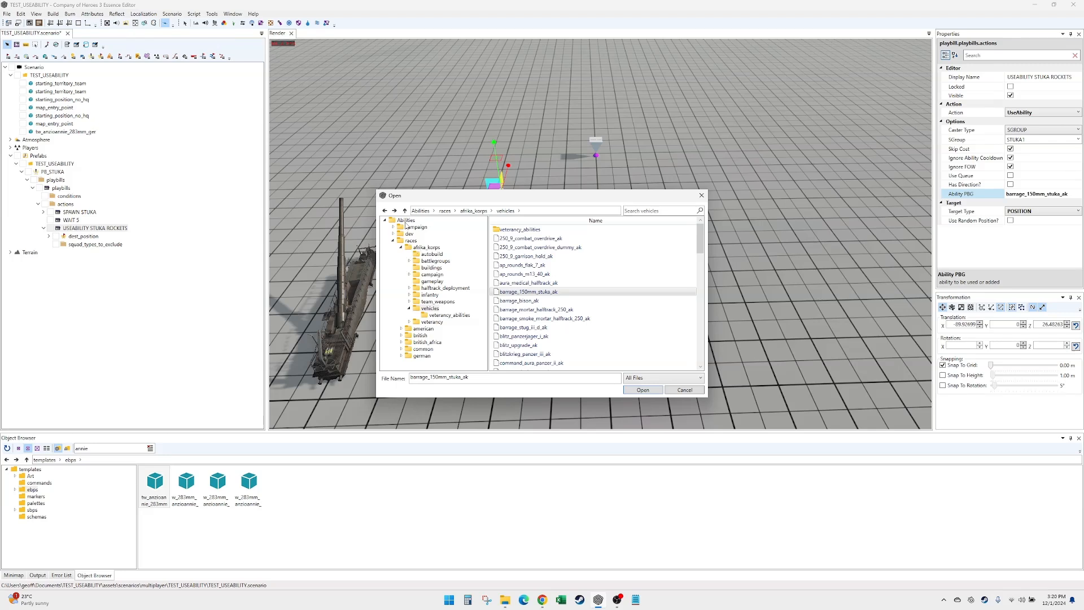
click(421, 356)
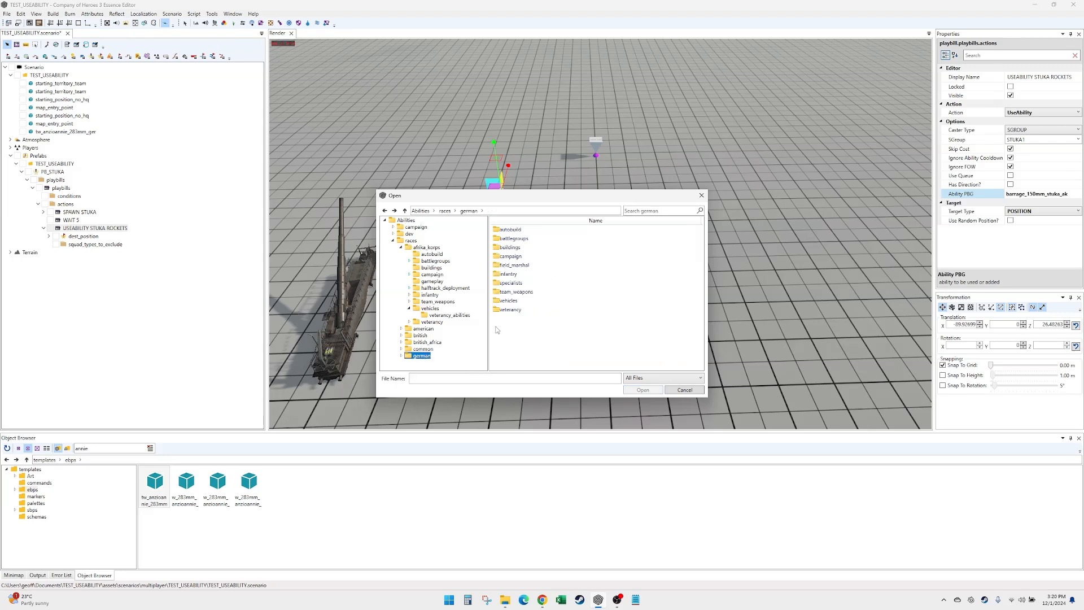
click(658, 209)
text(annie)
click(558, 230)
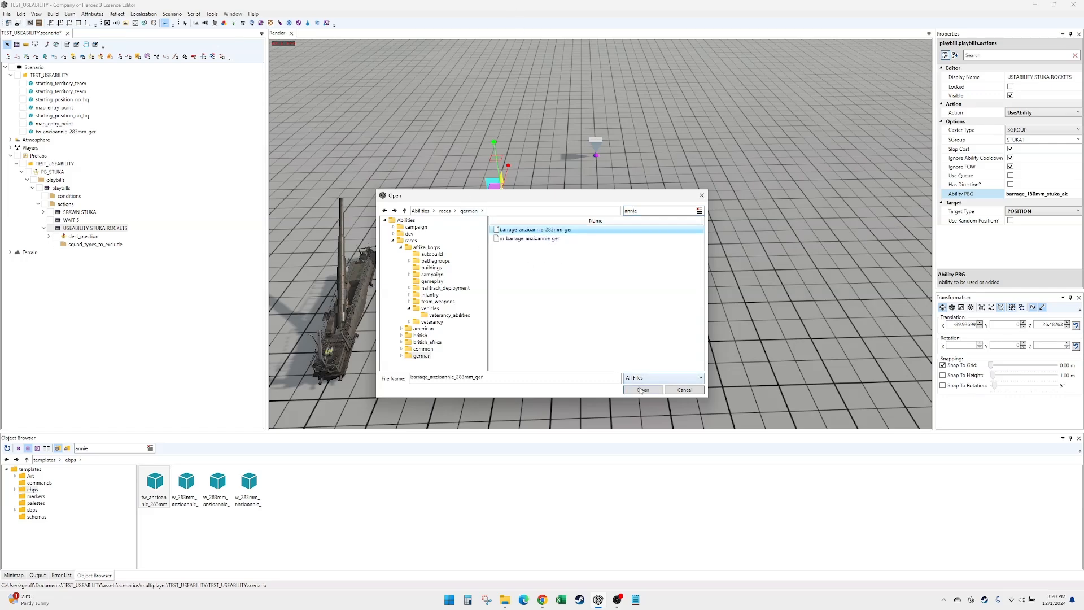
click(688, 390)
- Delete the railway gun entity from the scenario
click(310, 308)
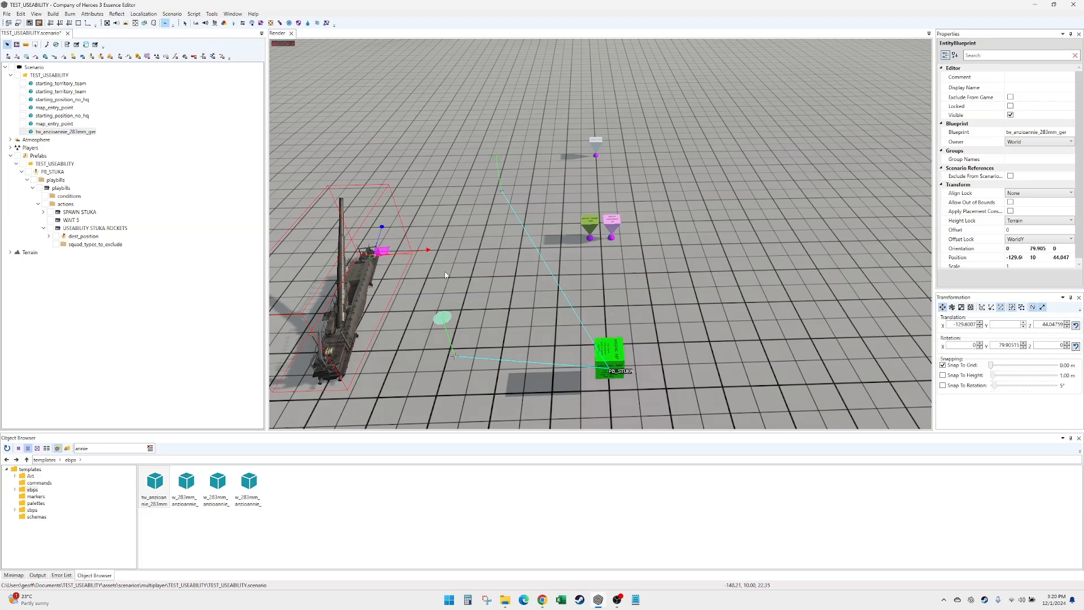
key(Delete)
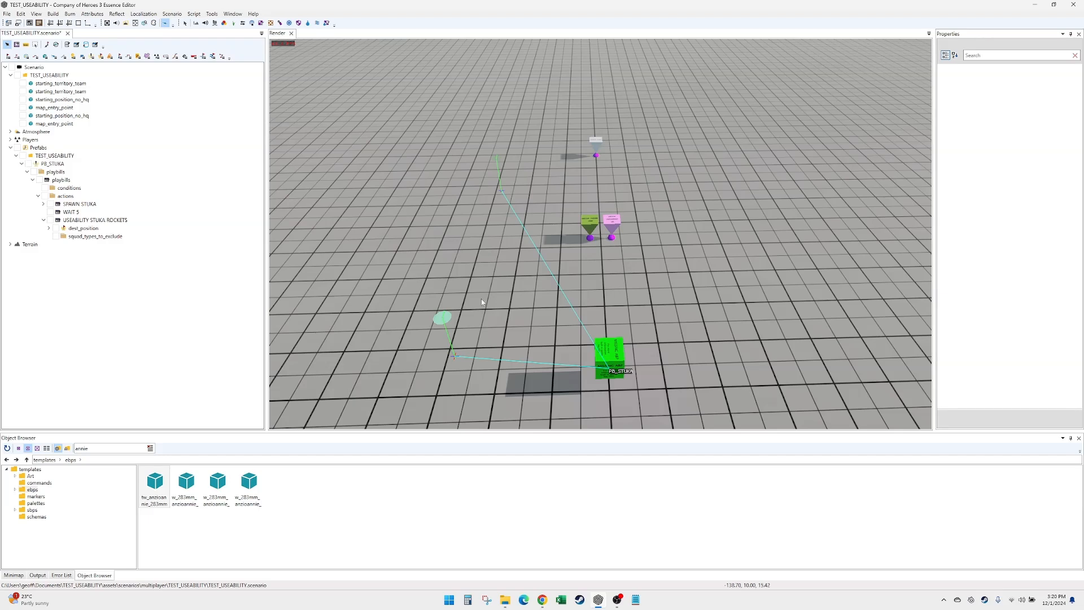
- Collapse the USEABILITY STUKA ROCKETS entry and move the PB_STUKA playbill marker slightly farther back in the scene
click(44, 219)
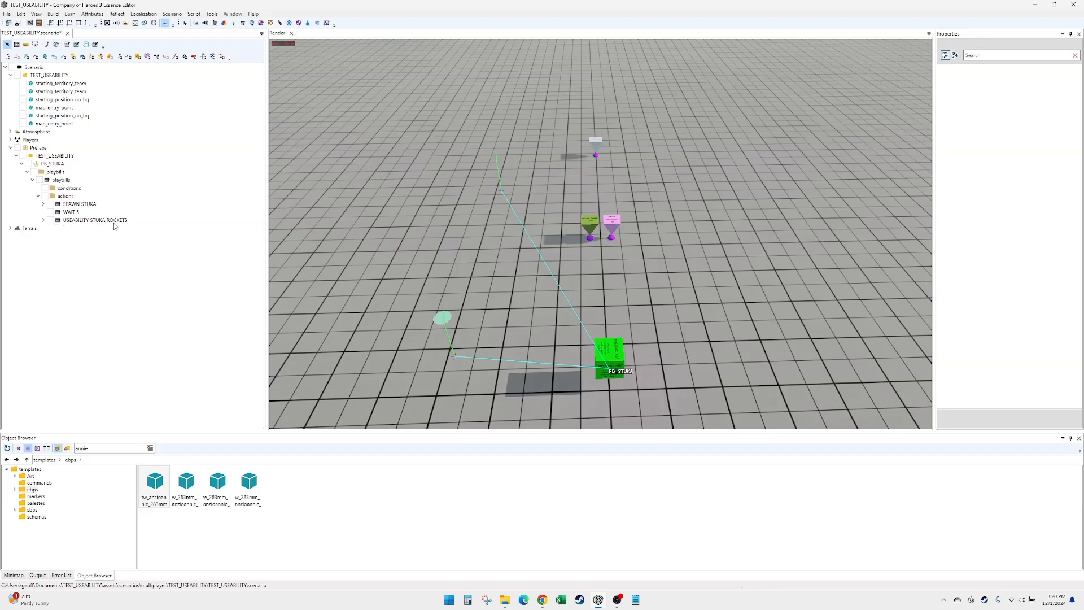
click(609, 357)
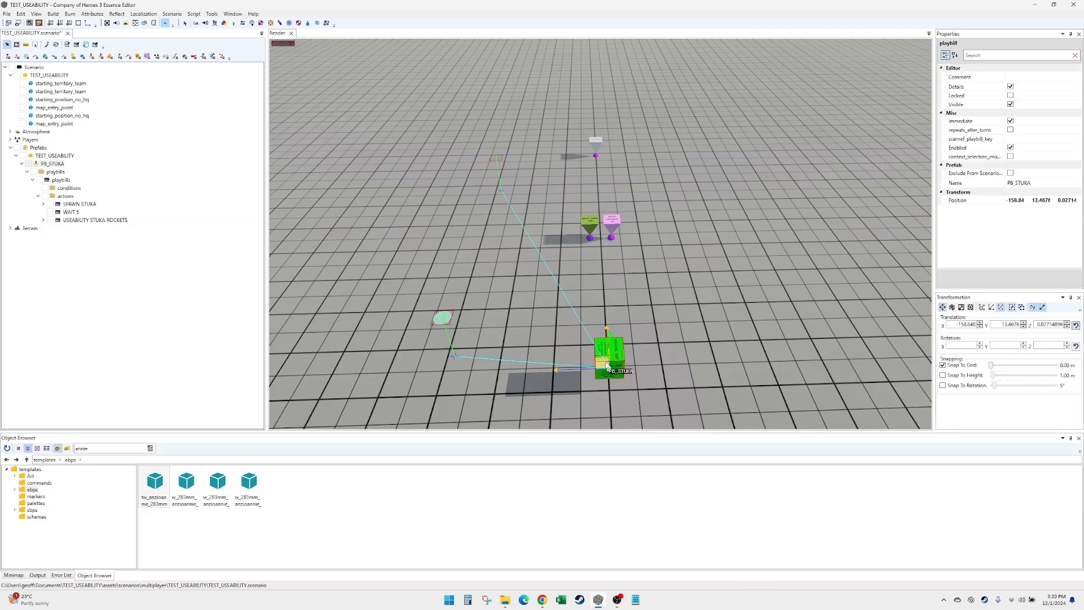
drag(609, 356, 631, 325)
click(109, 221)
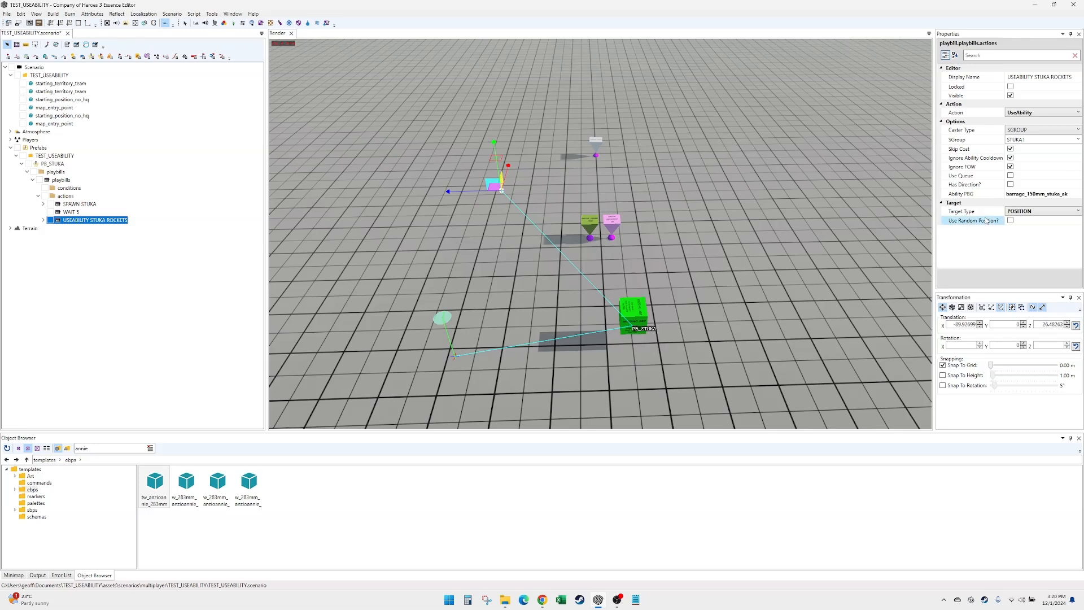
- Duplicate the WAIT 5 action and place the copy after the USEABILITY STUKA ROCKETS action
click(71, 212)
key(ctrl+d)
drag(72, 220, 76, 232)
- Set the copied wait action's duration to 30 and its display name to WAIT 30
click(1022, 131)
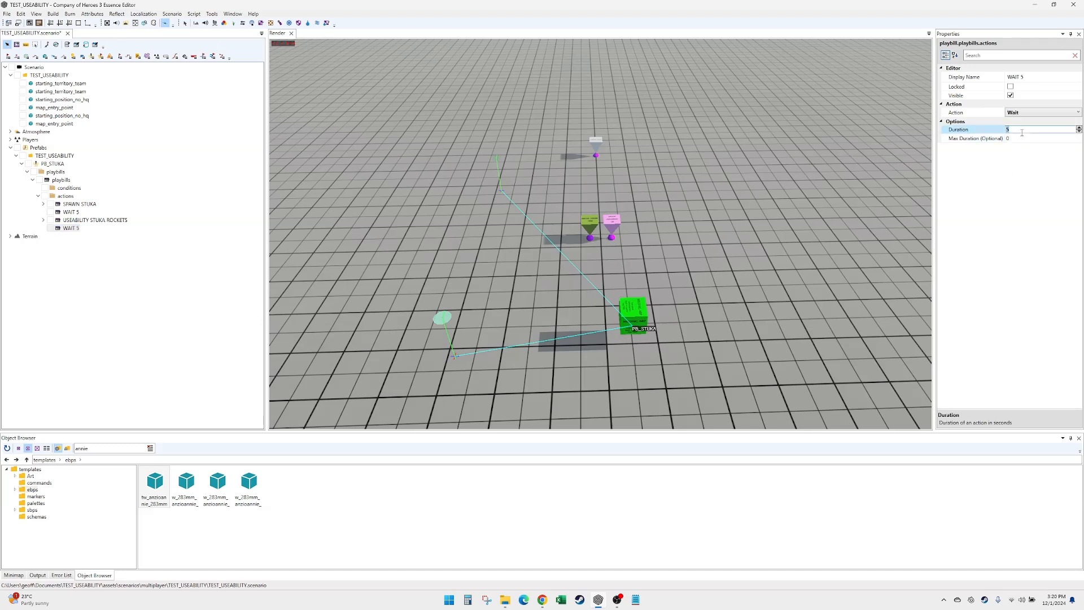
text(30)
click(1029, 79)
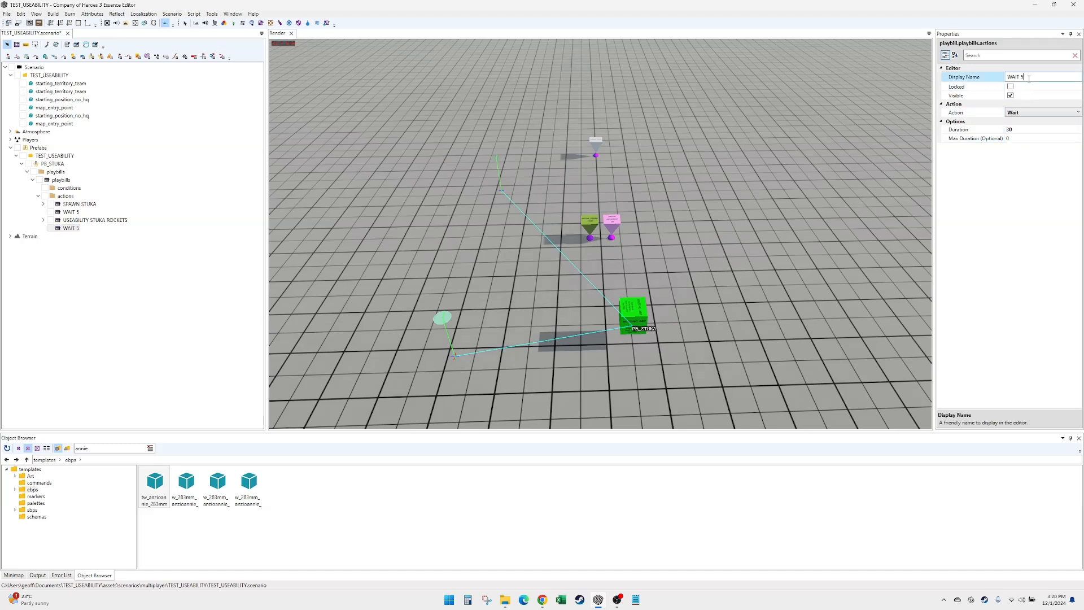
text(30)
click(70, 228)
- Add a new action to the playbill's actions and set its action type to UseAbility
click(73, 195)
right_click(70, 191)
right_click(57, 196)
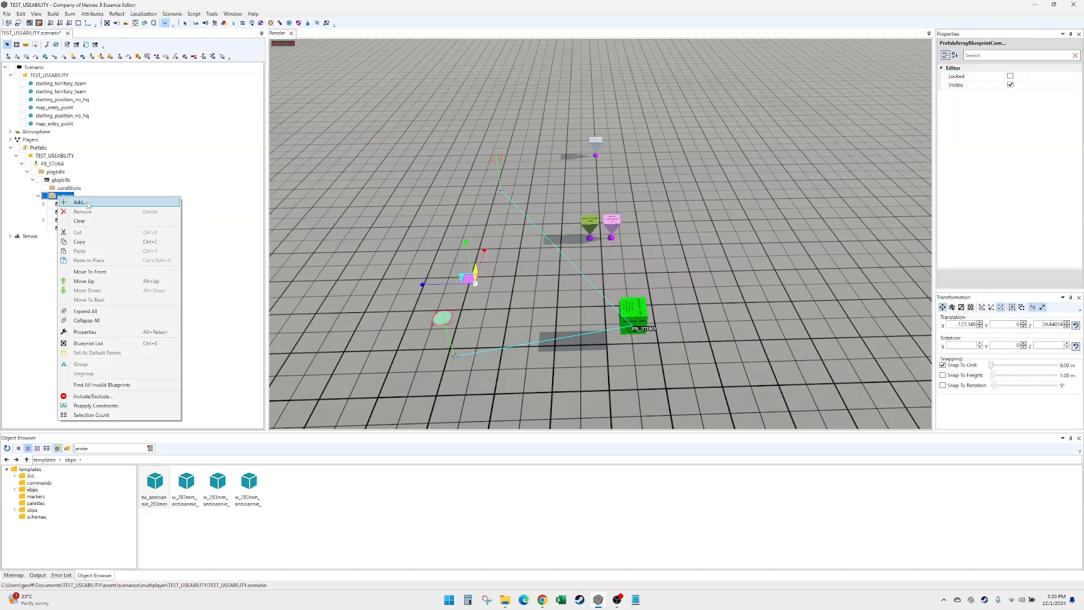
click(79, 202)
click(1033, 113)
click(1079, 112)
scroll(1050, 226, down, 10)
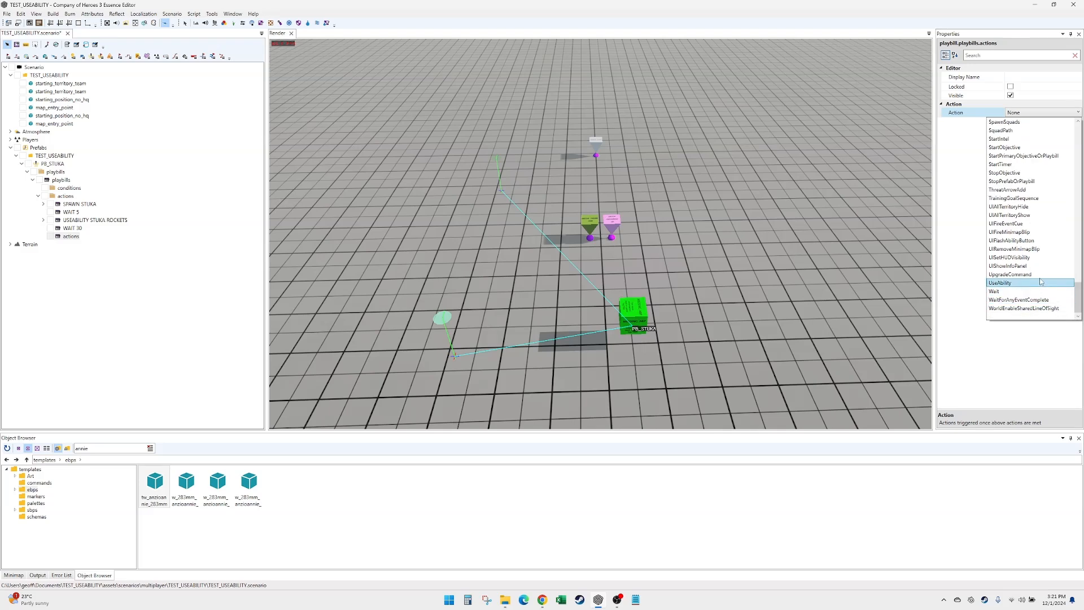
click(1041, 282)
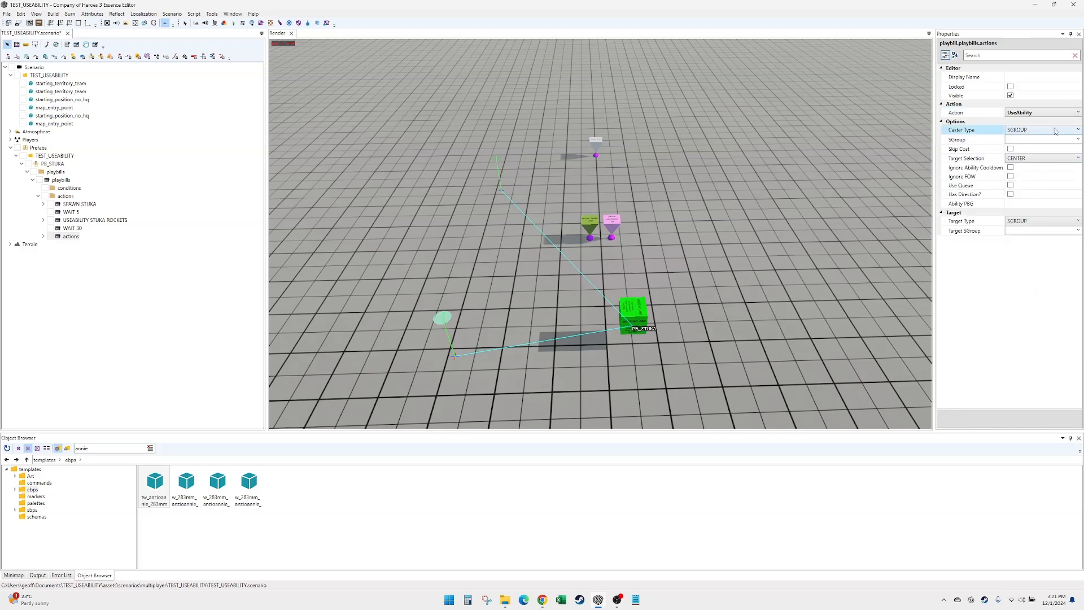
- Set the new action's caster to PLAYER with Player 2, and enable Skip Cost, Ignore Ability Cooldown and Ignore FOW
click(1056, 128)
click(1042, 149)
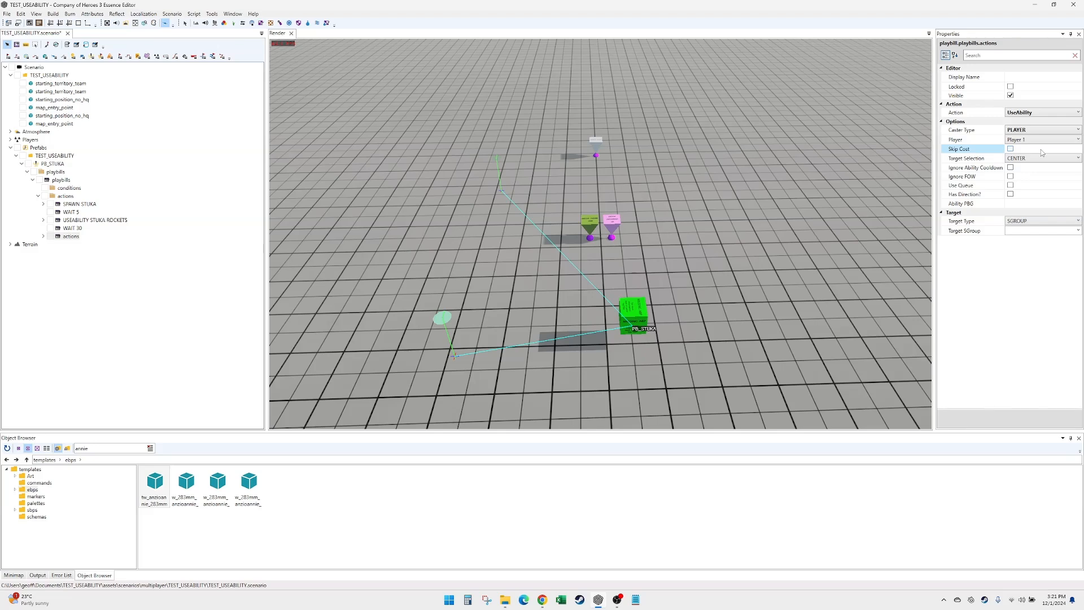
click(1037, 143)
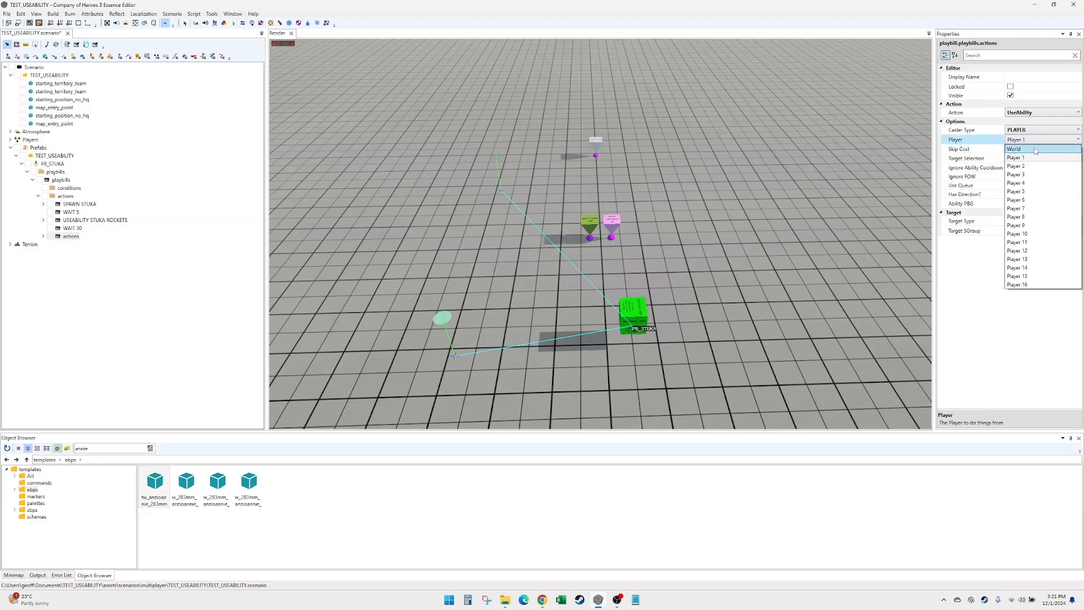
click(1039, 154)
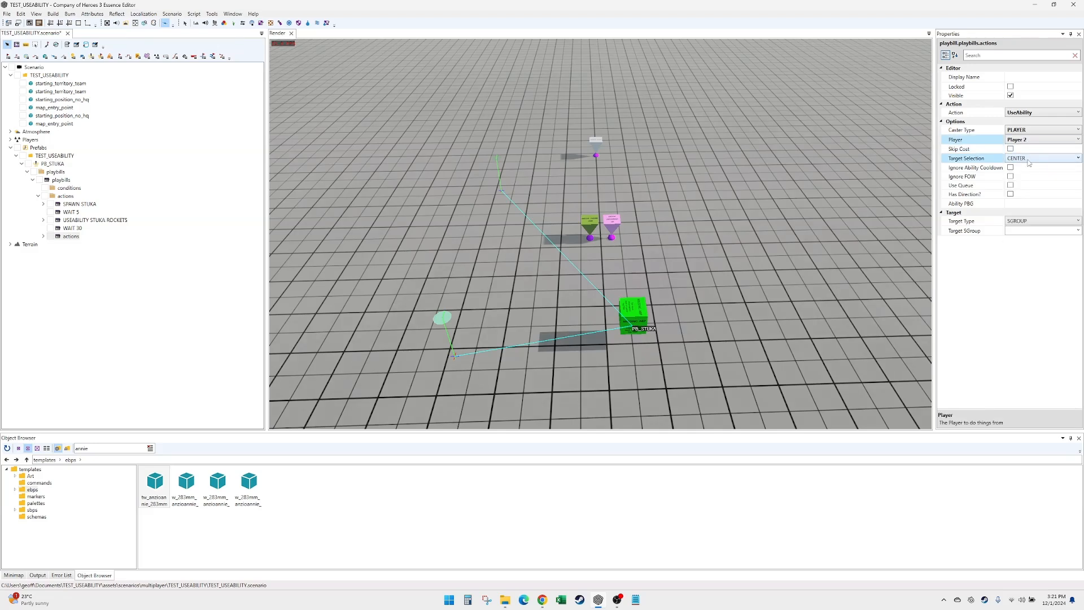
click(1011, 149)
click(1010, 168)
click(1011, 176)
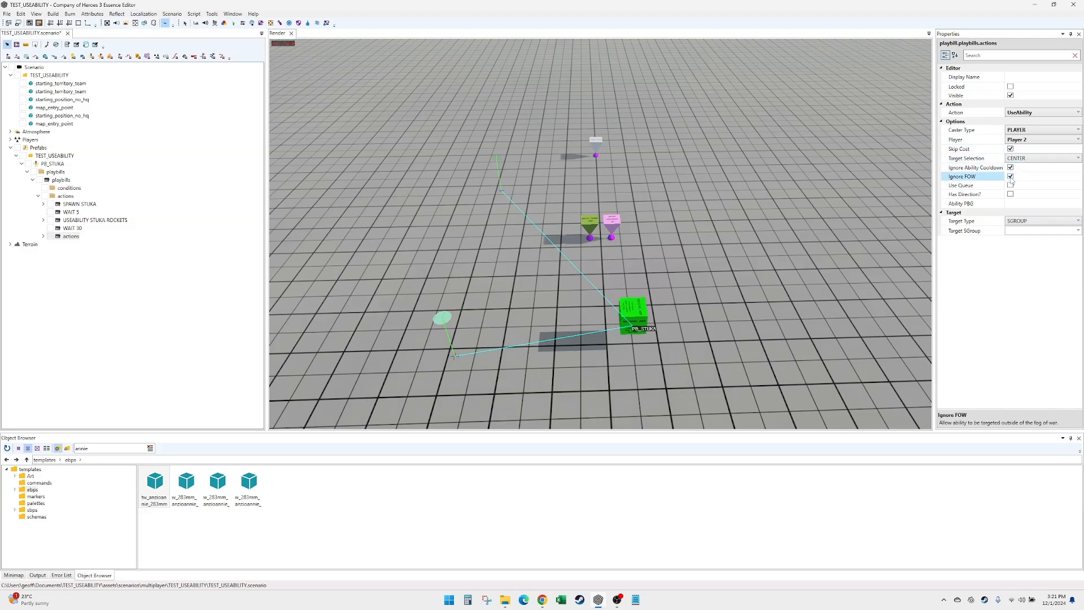
- Keep the new action's target type as SGROUP and set its target SGroup to STUKA1
click(1031, 223)
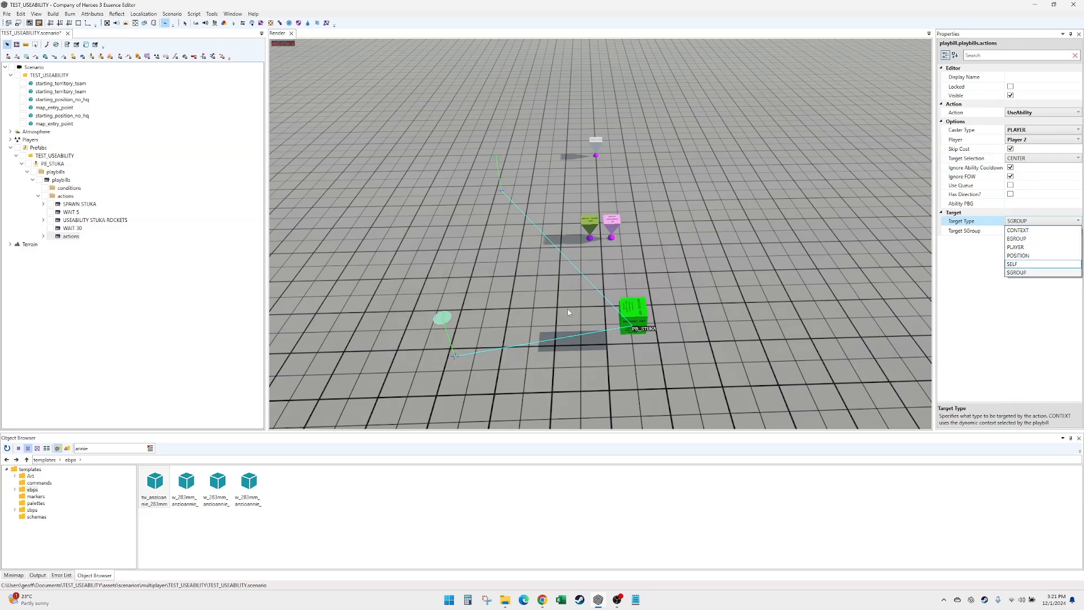
click(1032, 273)
click(1030, 231)
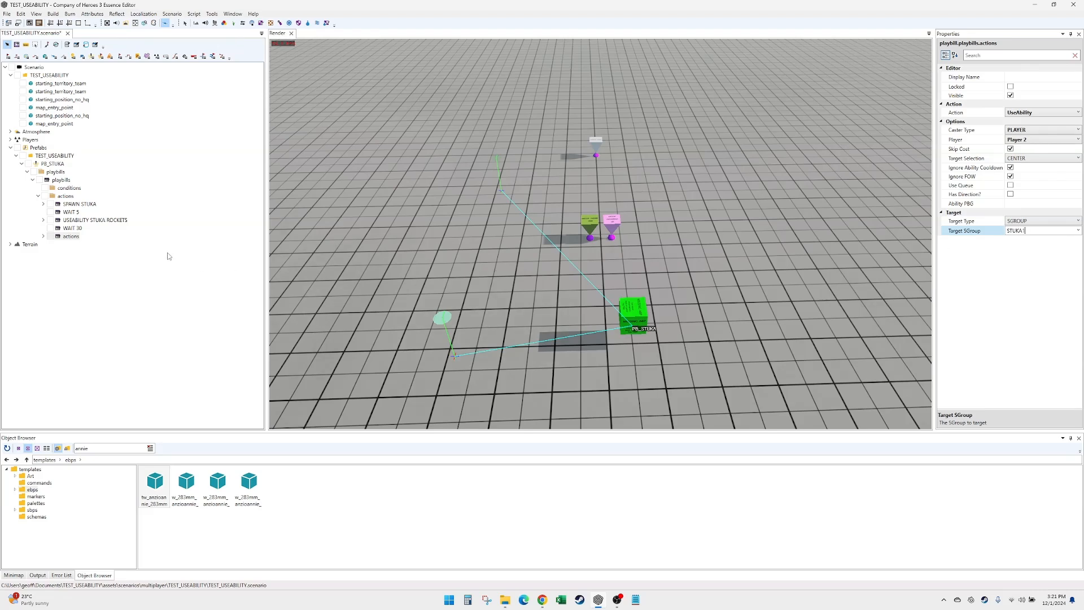
- Rename the SPAWN STUKA action to SPAWN STUKA1
click(93, 205)
click(1072, 203)
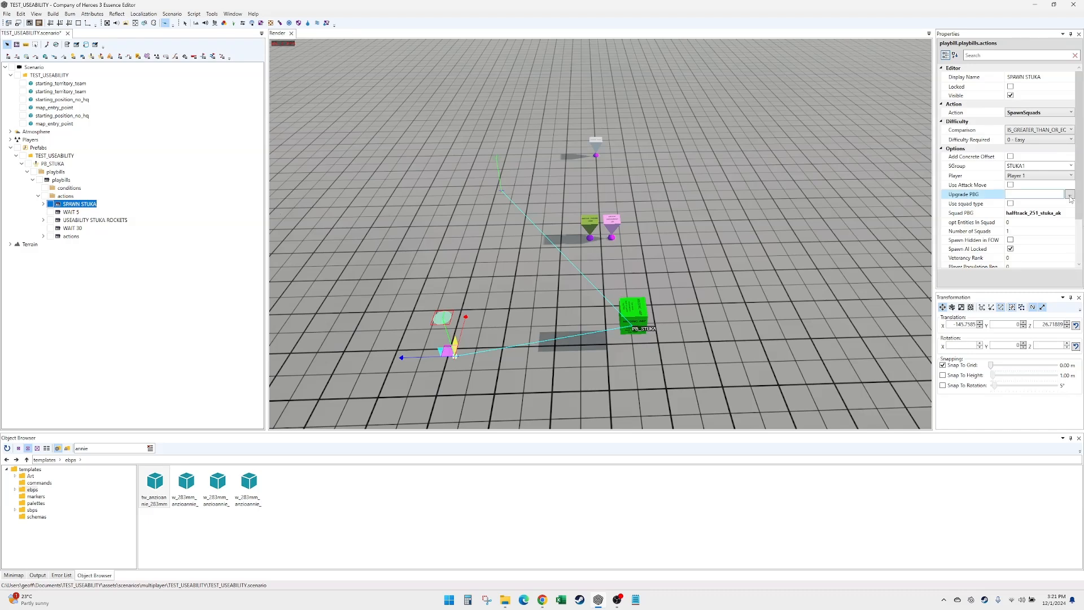
click(1041, 77)
text(1)
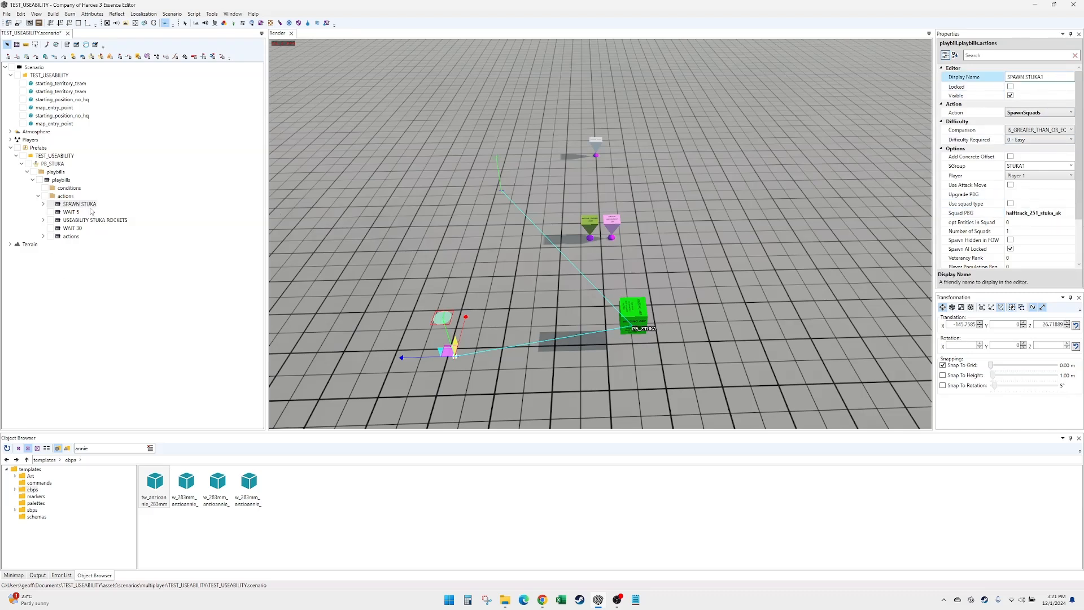
key(Return)
- Set the new UseAbility action's display name to USEABILITY DIVE BOMB STUKA
click(72, 237)
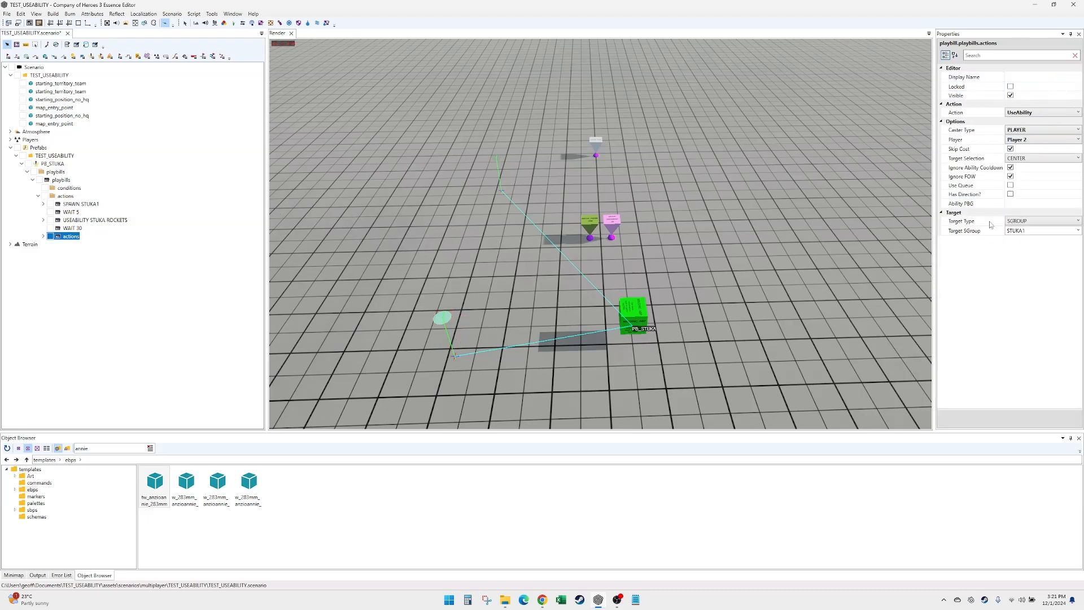
click(1044, 78)
text(USEABI)
text(LITY DIVE)
text( BO)
key(BackSpace)
text(BOM)
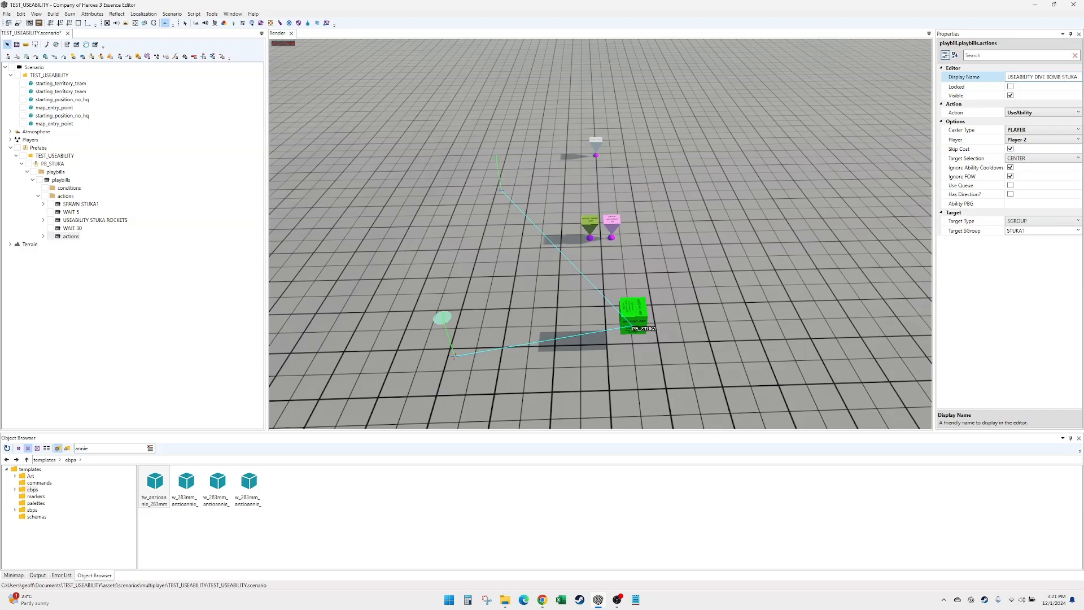
key(Return)
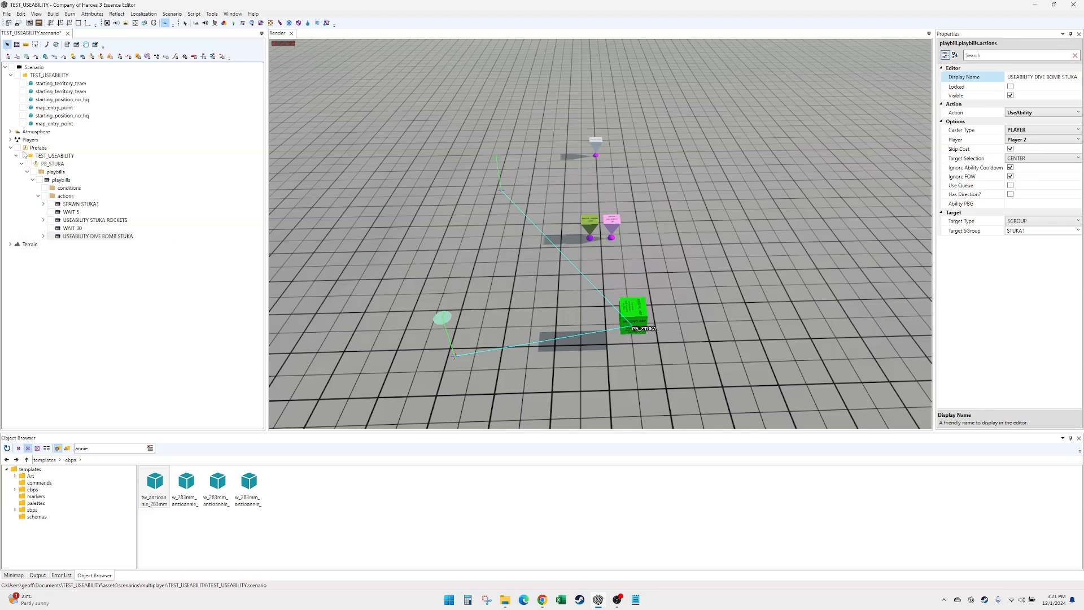
- Expand the scenario's players and set Player 1's race to afrika_korps
click(10, 139)
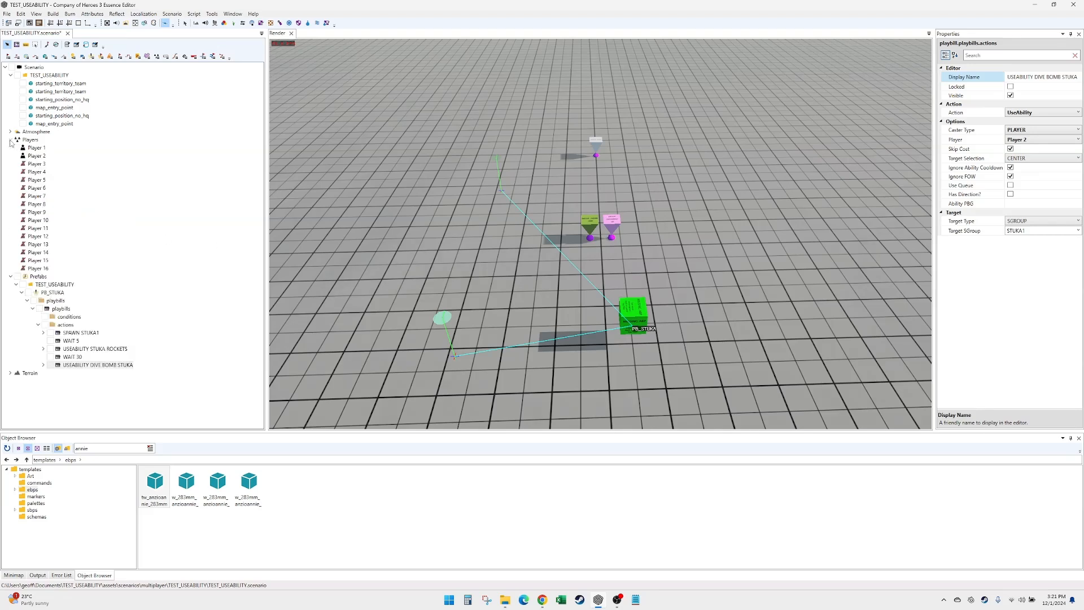
click(34, 148)
click(1008, 114)
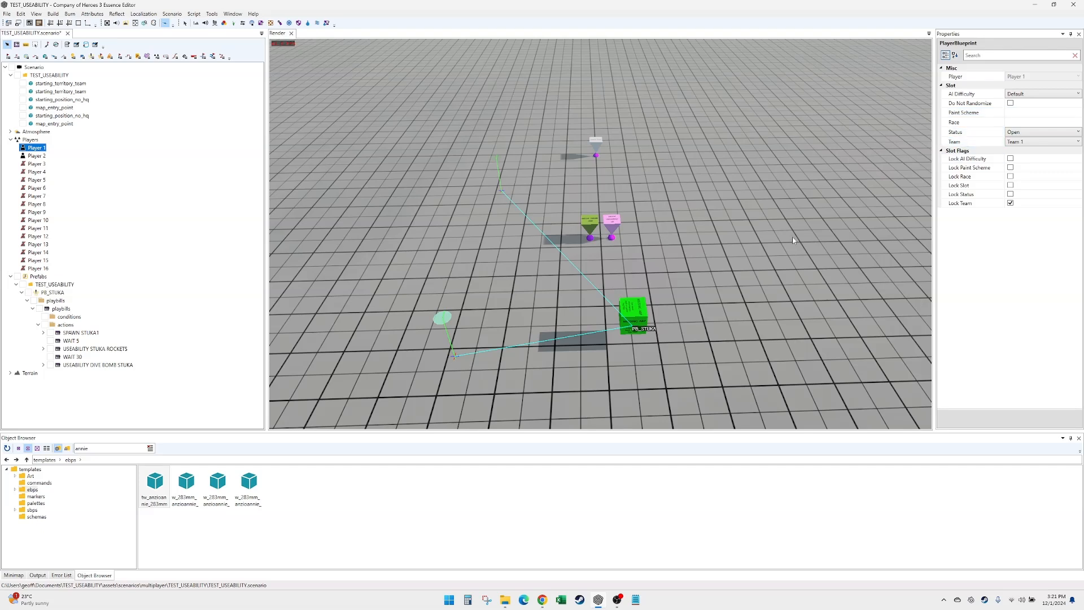
click(1047, 103)
click(1068, 123)
click(1077, 122)
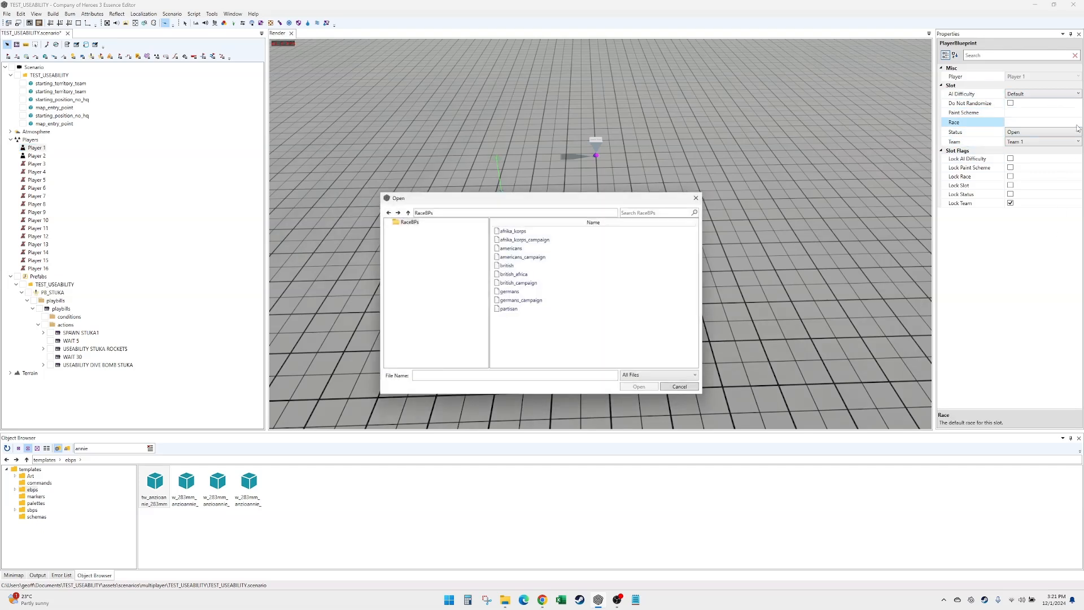
double_click(520, 228)
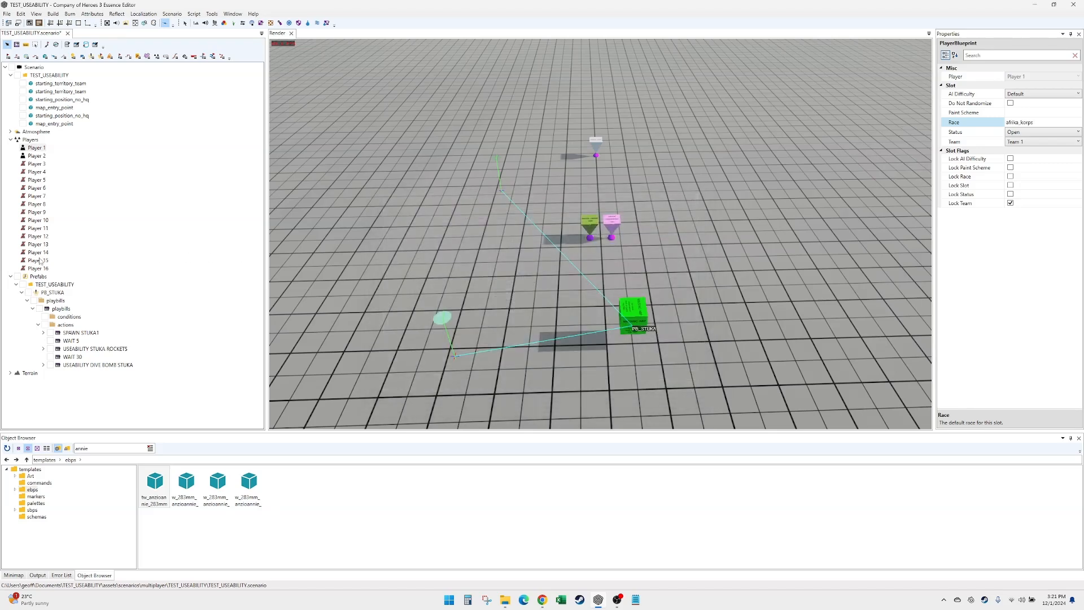
- Set Player 2's race to afrika_korps
click(36, 156)
click(1075, 123)
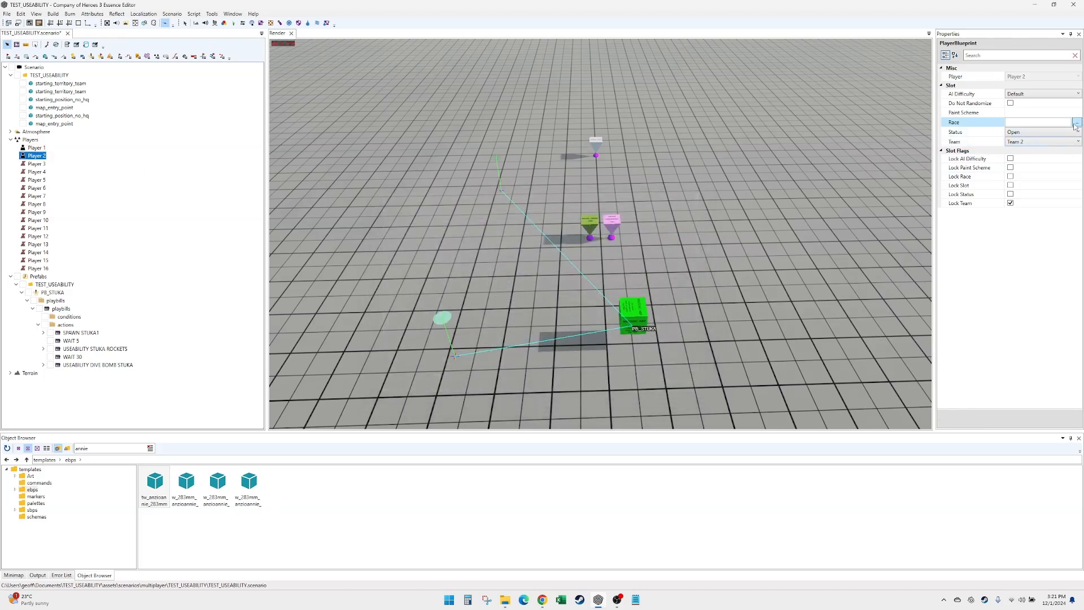
click(1077, 123)
double_click(520, 230)
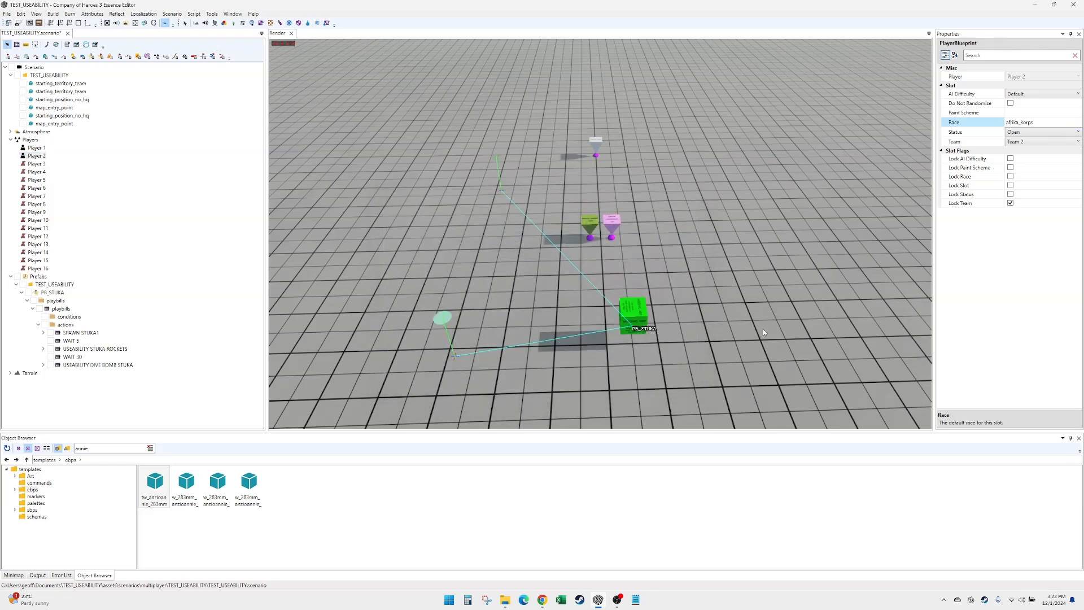
- Review the PB_STUKA playbill's spawn, wait and UseAbility actions one by one, checking each action's properties
click(662, 369)
click(633, 317)
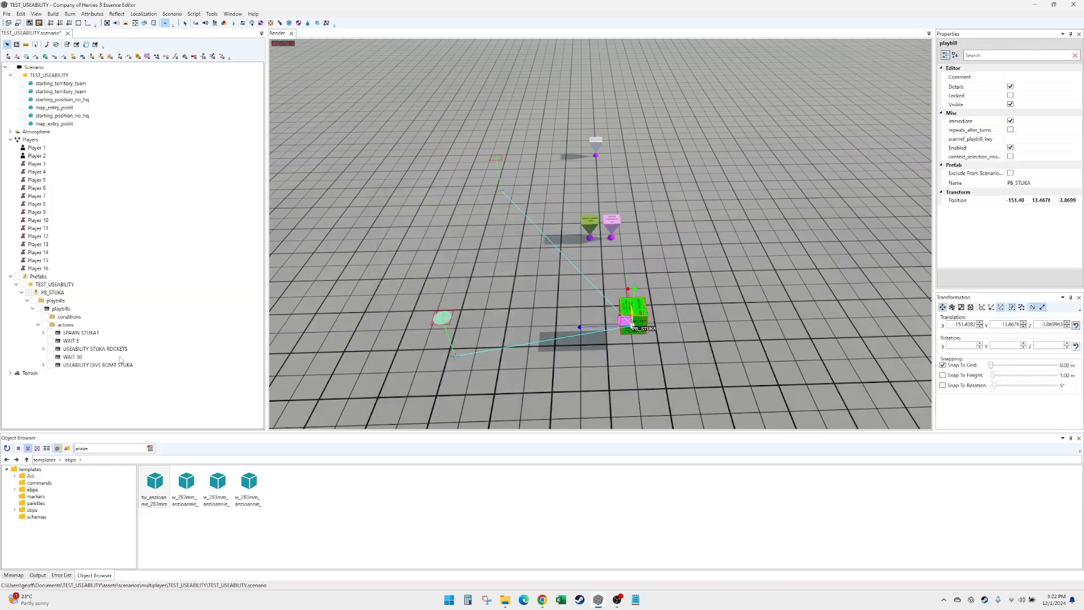
click(83, 333)
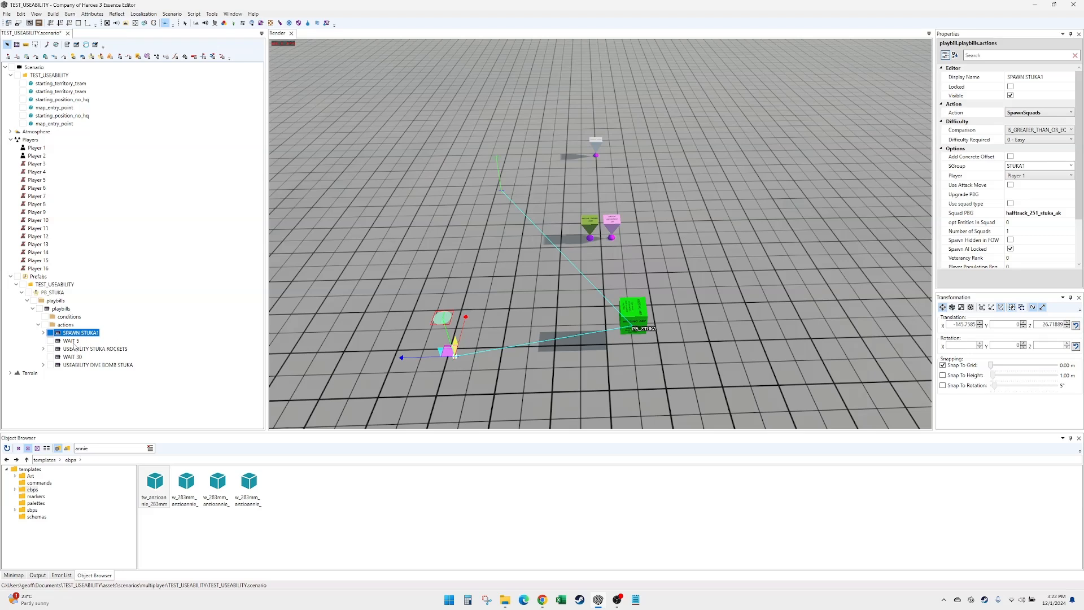
click(72, 341)
click(98, 350)
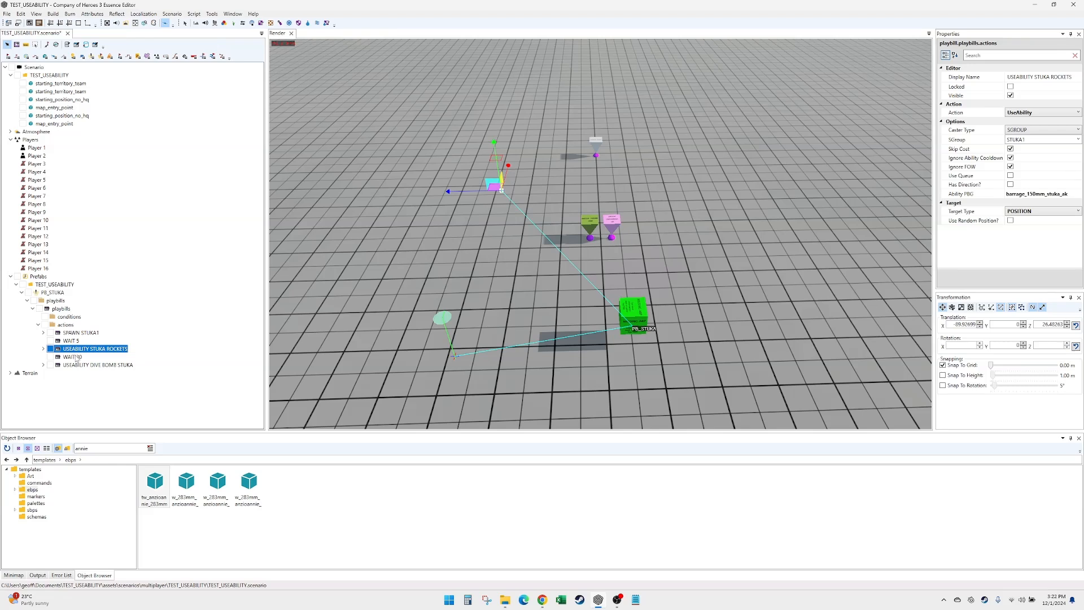
click(76, 358)
click(108, 365)
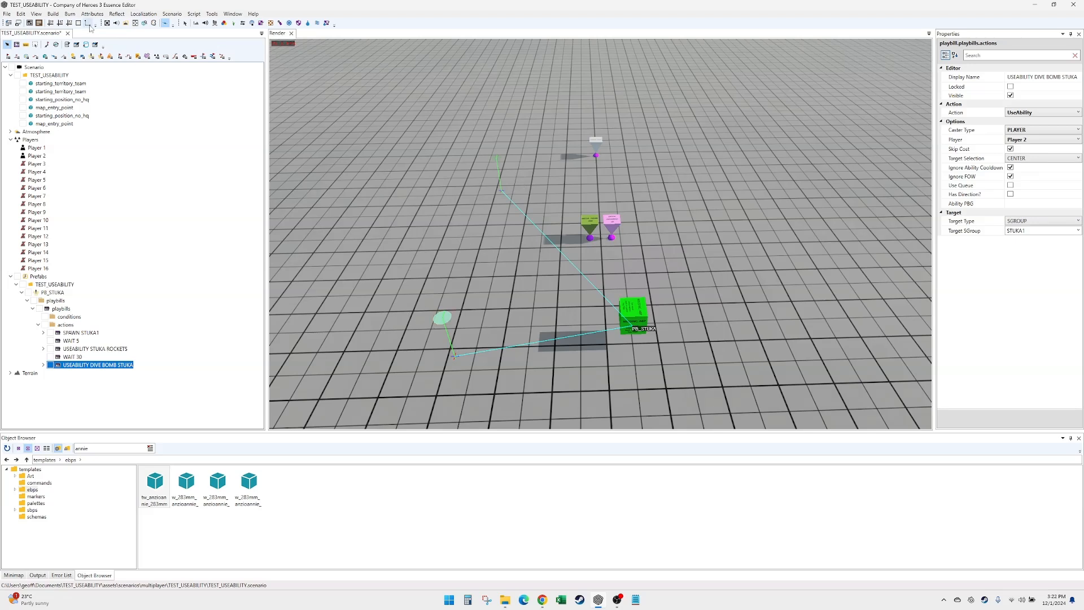
- Save the TEST_USEABILITY scenario and launch Company of Heroes 3 from Steam
click(54, 15)
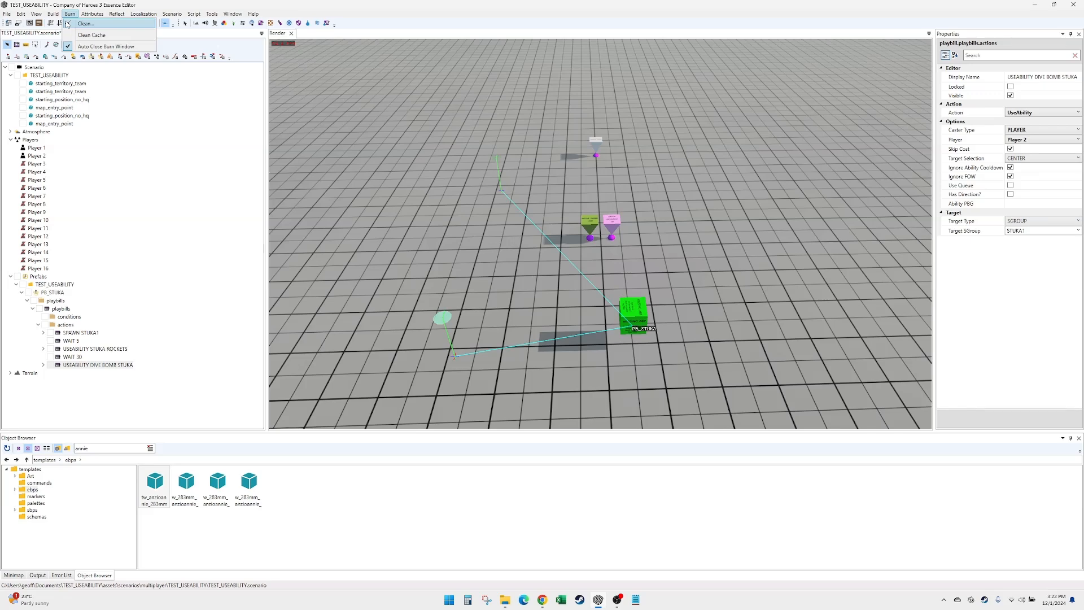
click(453, 271)
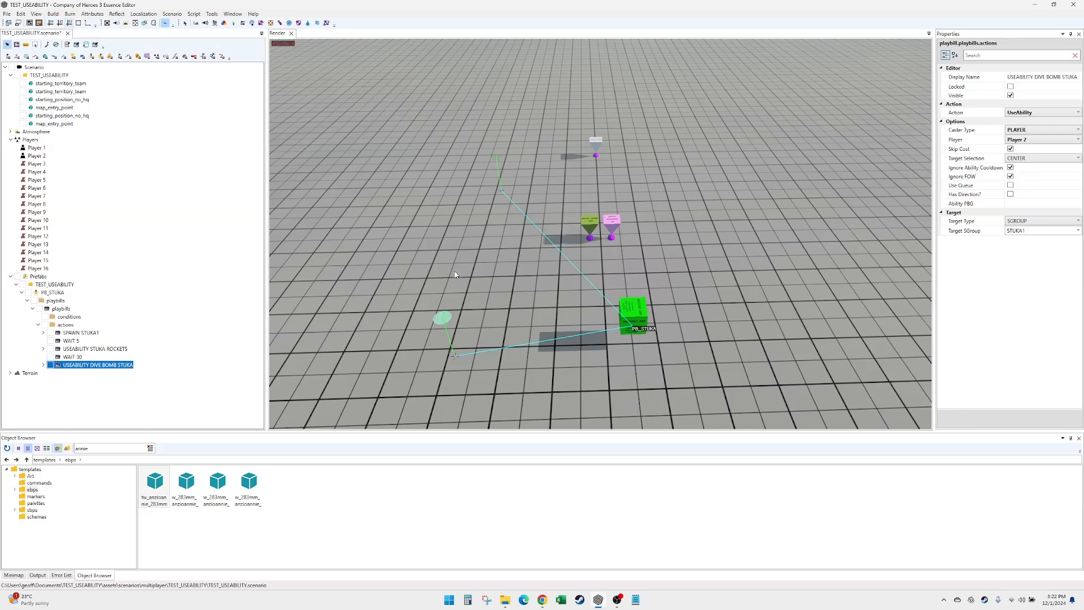
key(ctrl+s)
right_click(985, 598)
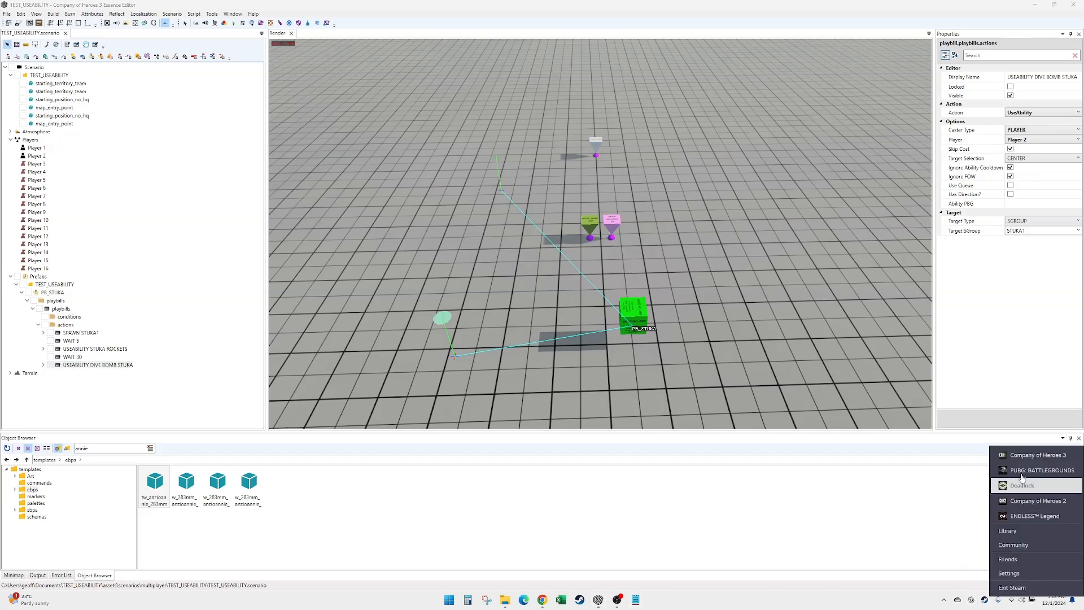
click(1024, 462)
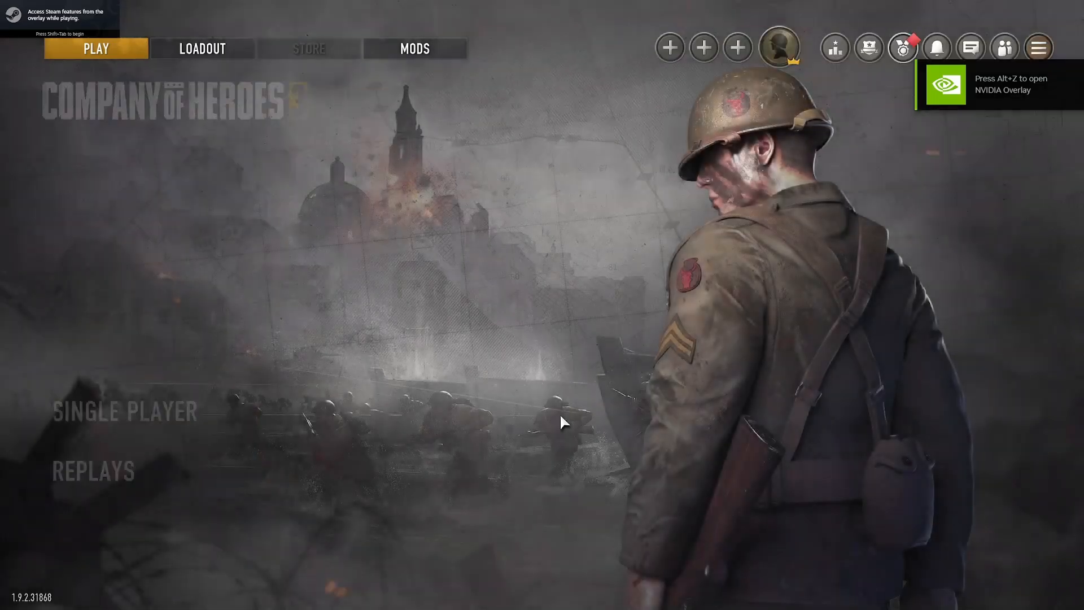
- Open a single-player skirmish lobby and select TEST_USEABILITY as its map
click(164, 412)
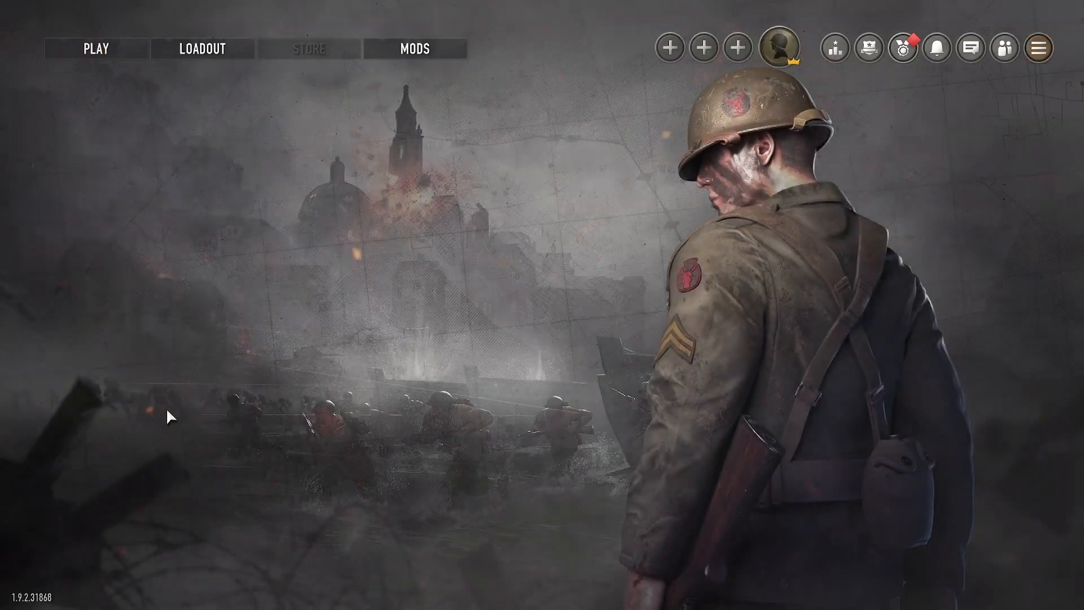
click(165, 401)
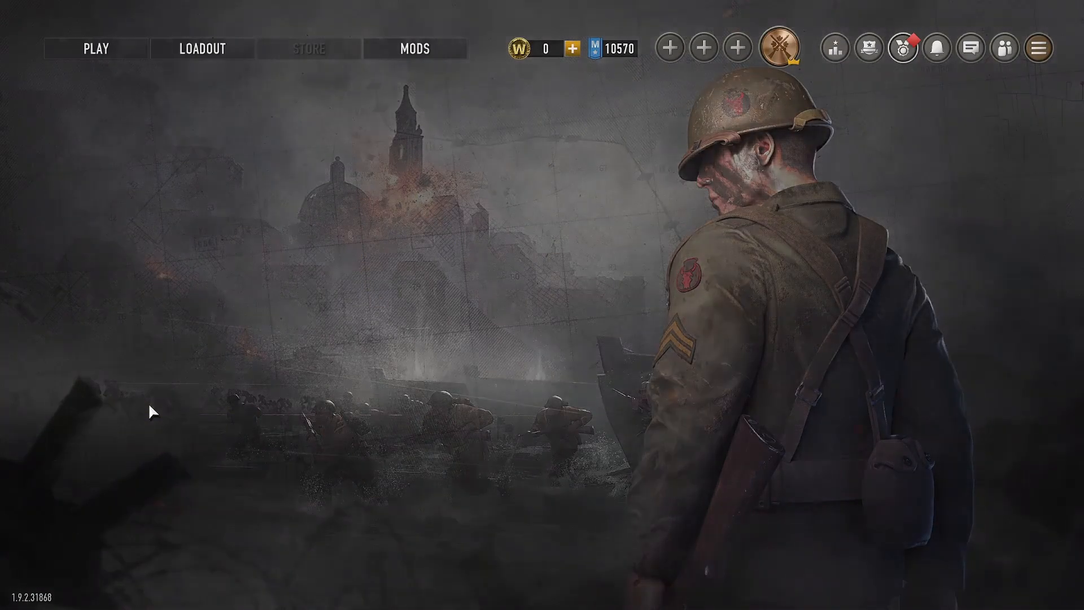
click(148, 402)
click(497, 520)
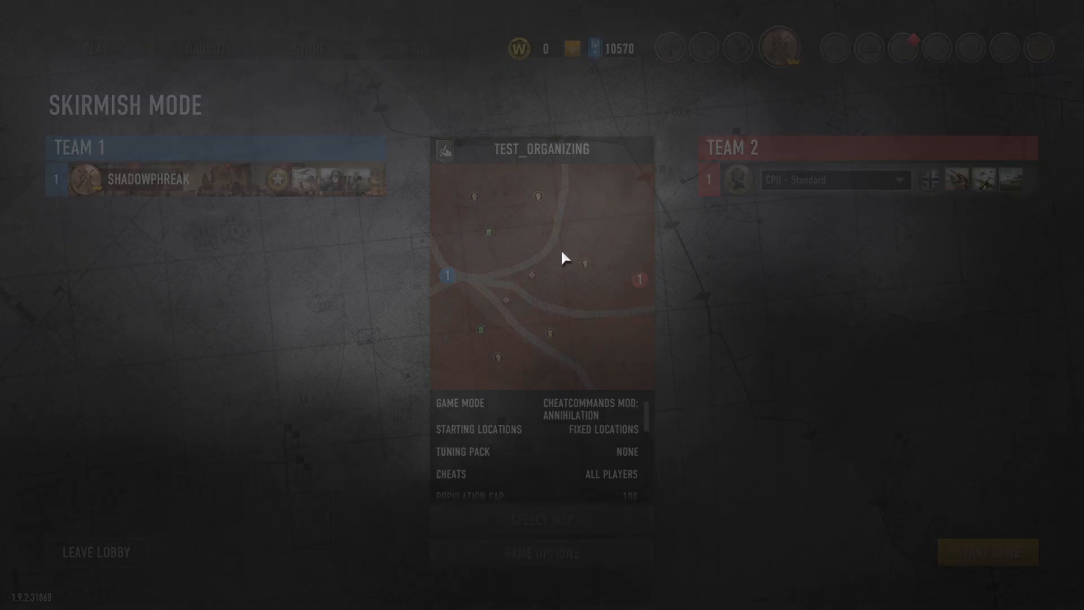
drag(730, 172, 754, 480)
click(339, 406)
click(929, 551)
- Cancel the first countdown, set the skirmish faction to Afrikakorps, and start the match
click(981, 551)
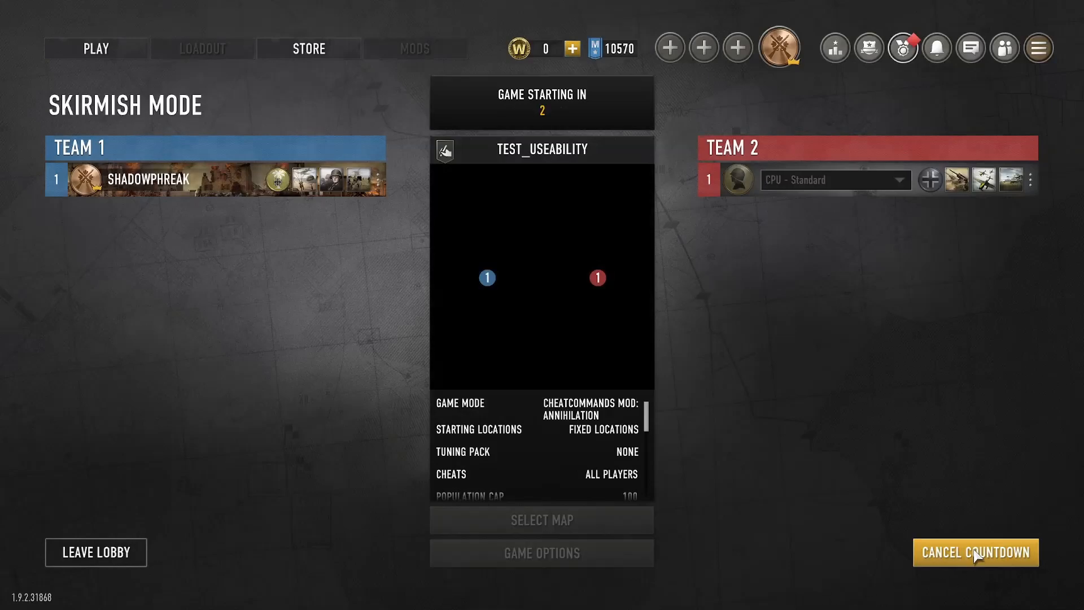
click(980, 551)
click(319, 190)
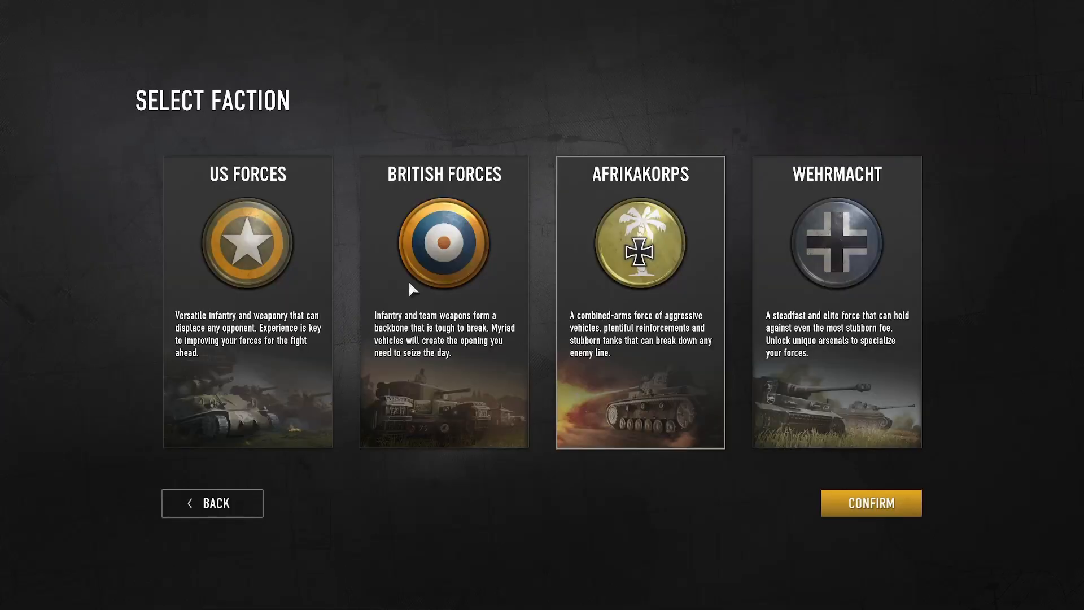
click(878, 509)
click(994, 554)
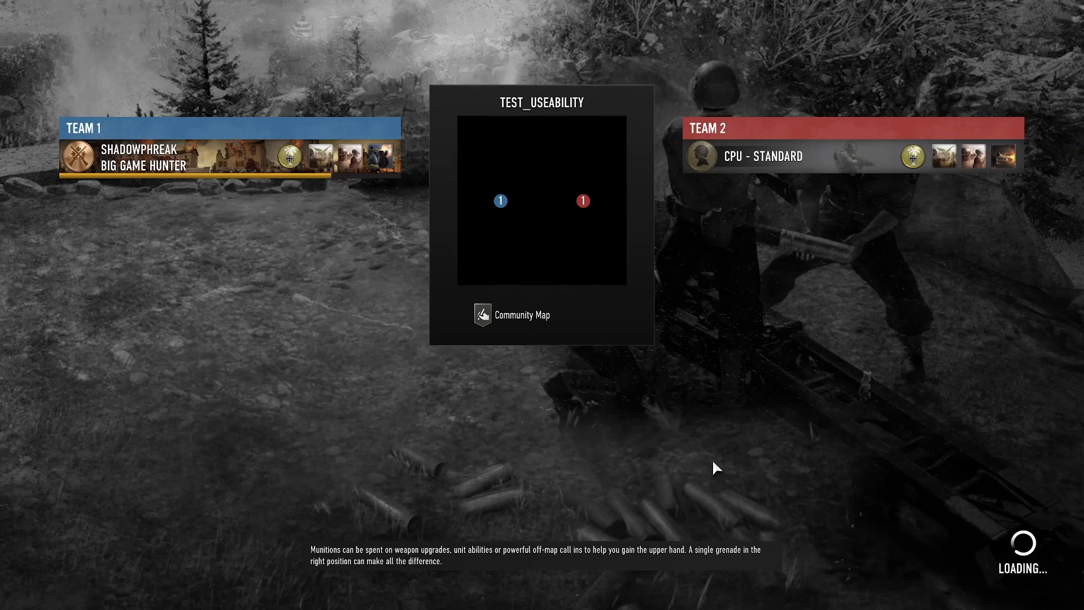
- Enter the match, select the spawned Walking Stuka Rocket Launcher to observe the playbill, and return to the Essence Editor
click(613, 530)
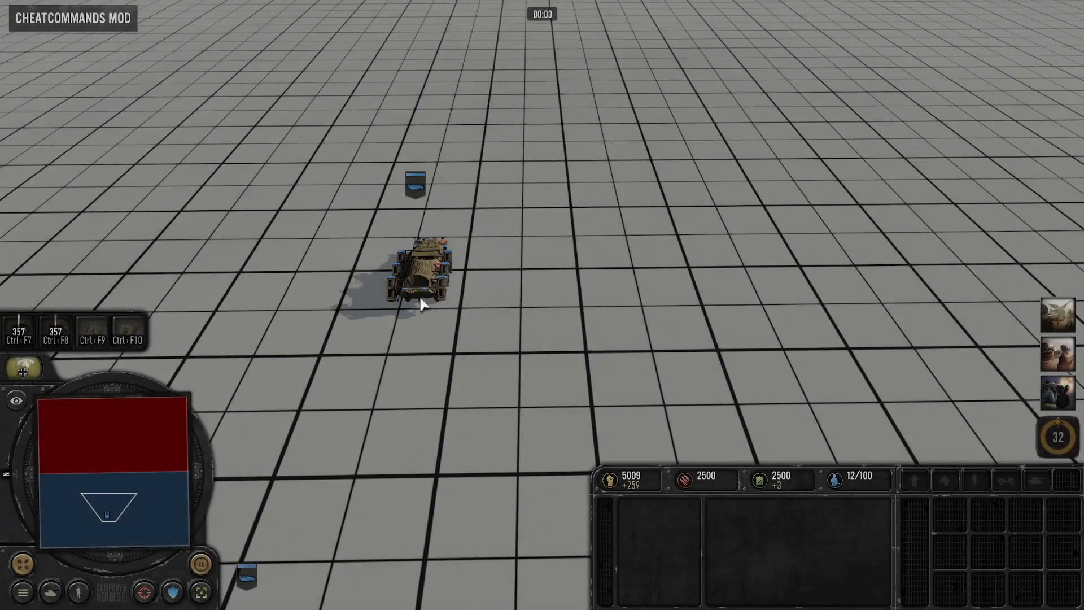
click(421, 293)
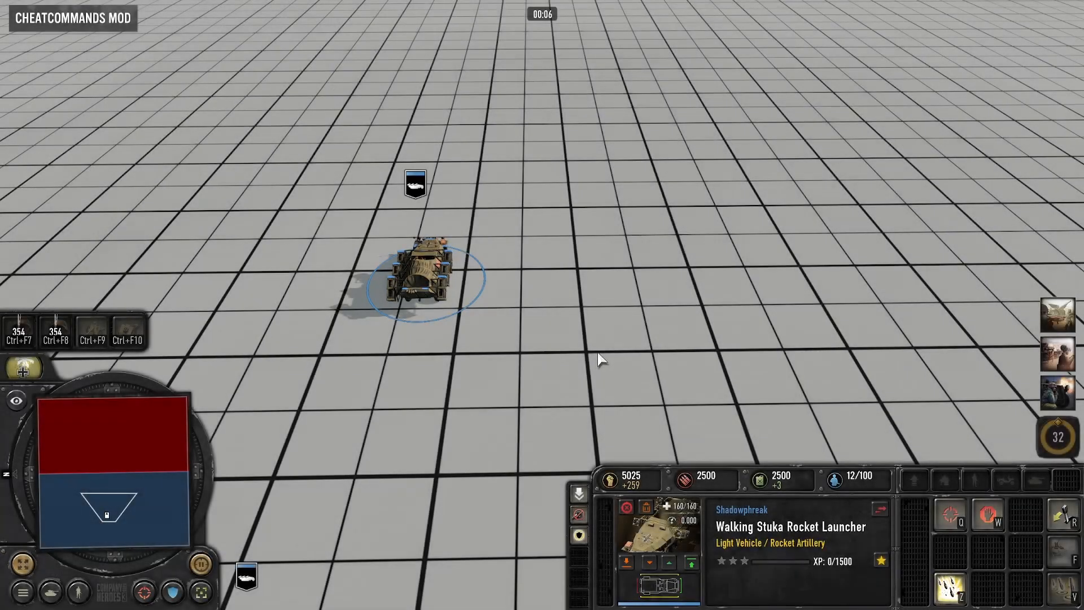
key(z)
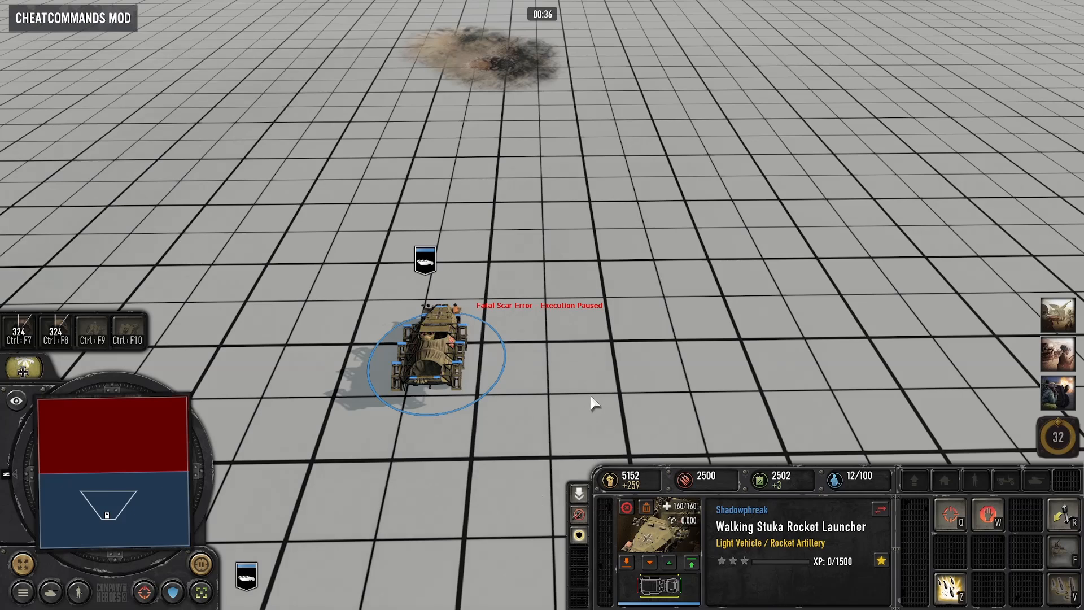
click(581, 365)
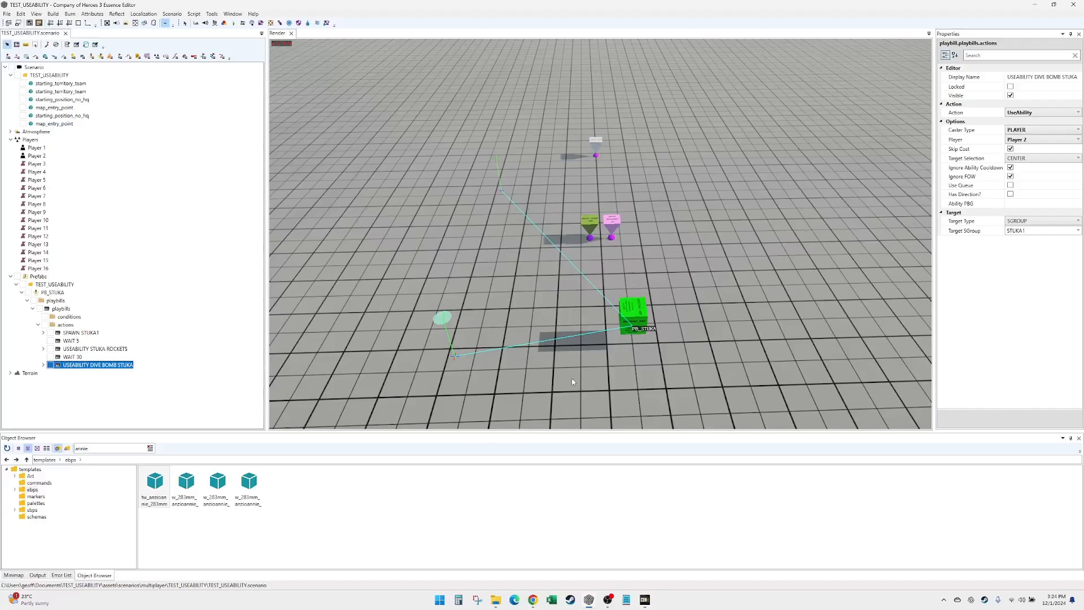
- Place three territory_strategic_point objects from ebps > gameplay > strategic_points > strategic around the starting area
click(445, 356)
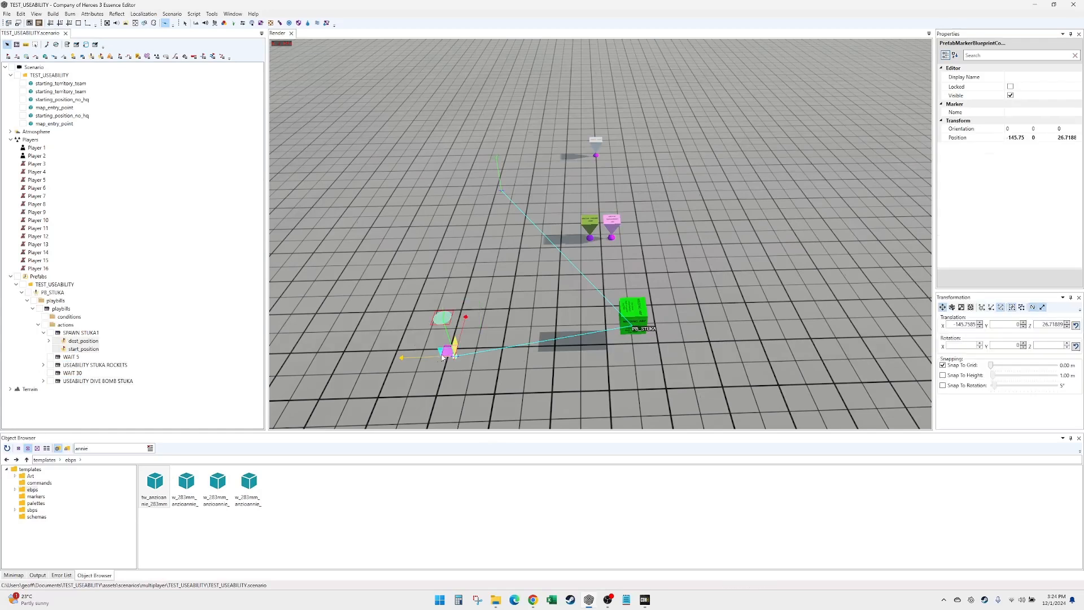
click(208, 399)
click(33, 490)
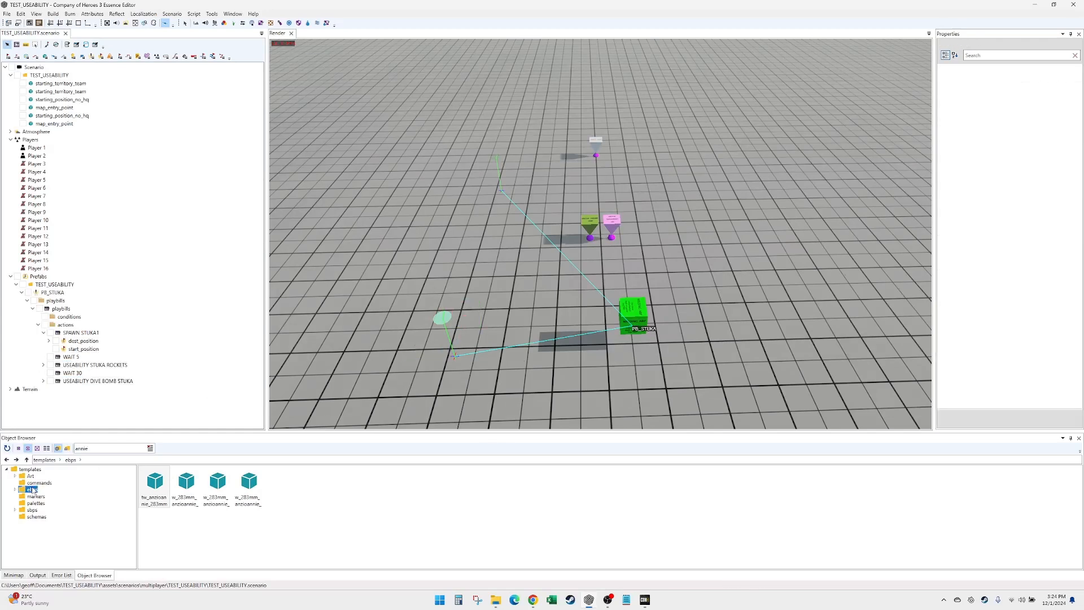
double_click(34, 491)
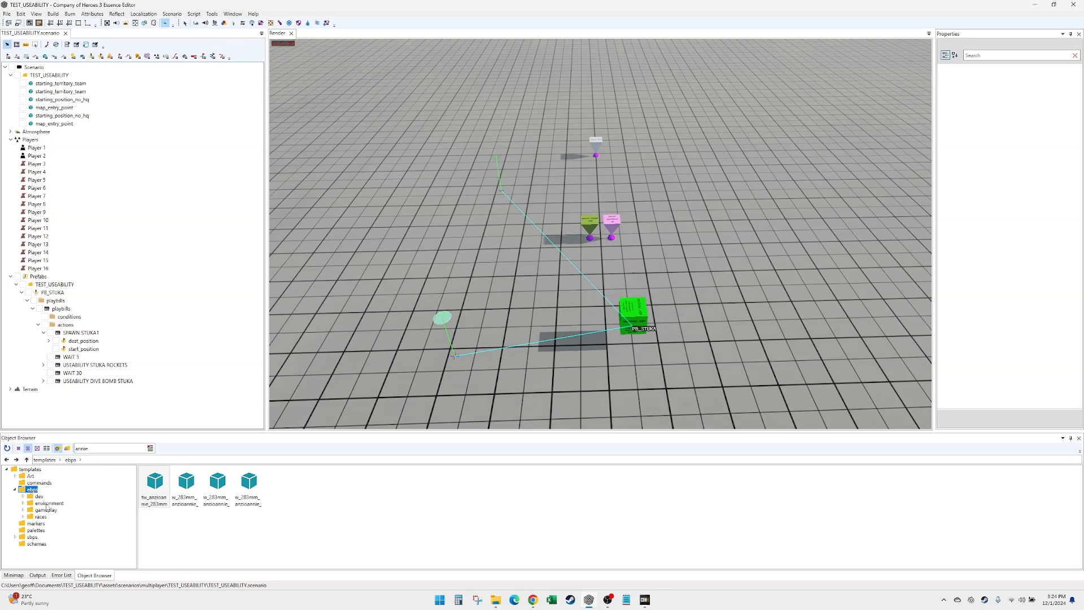
click(46, 510)
double_click(342, 481)
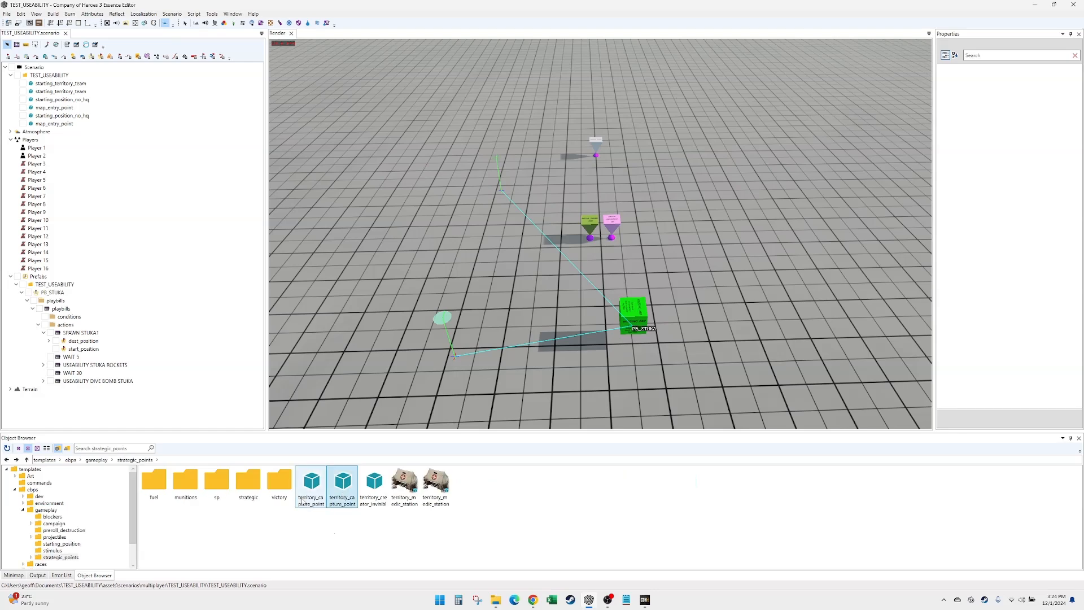
double_click(249, 482)
- Initialize the Voronoi territories on the Territory Map and return to object selection
scroll(426, 334, down, 4)
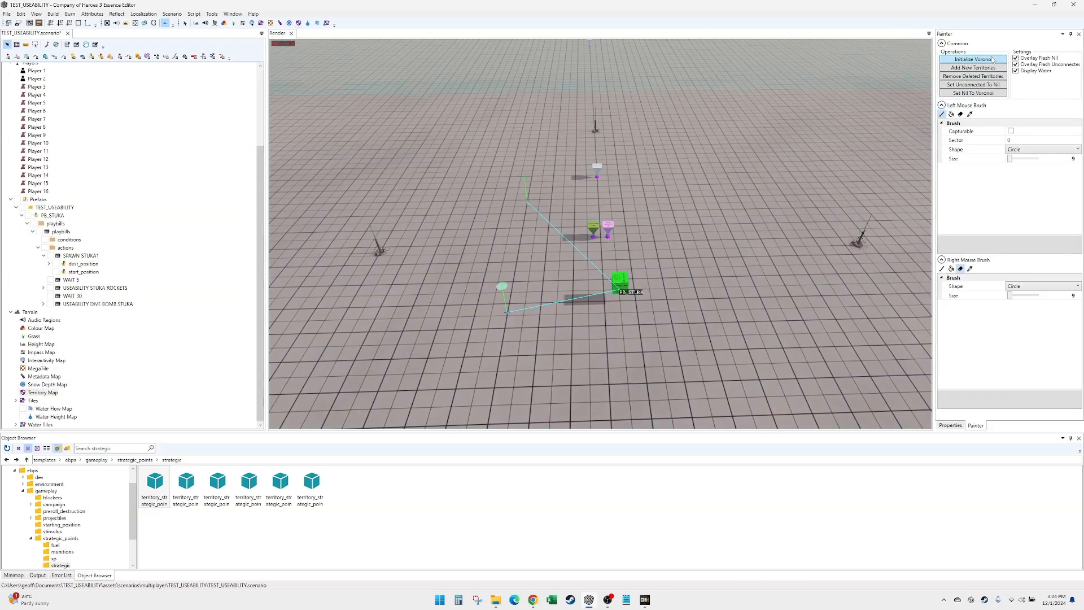
click(973, 59)
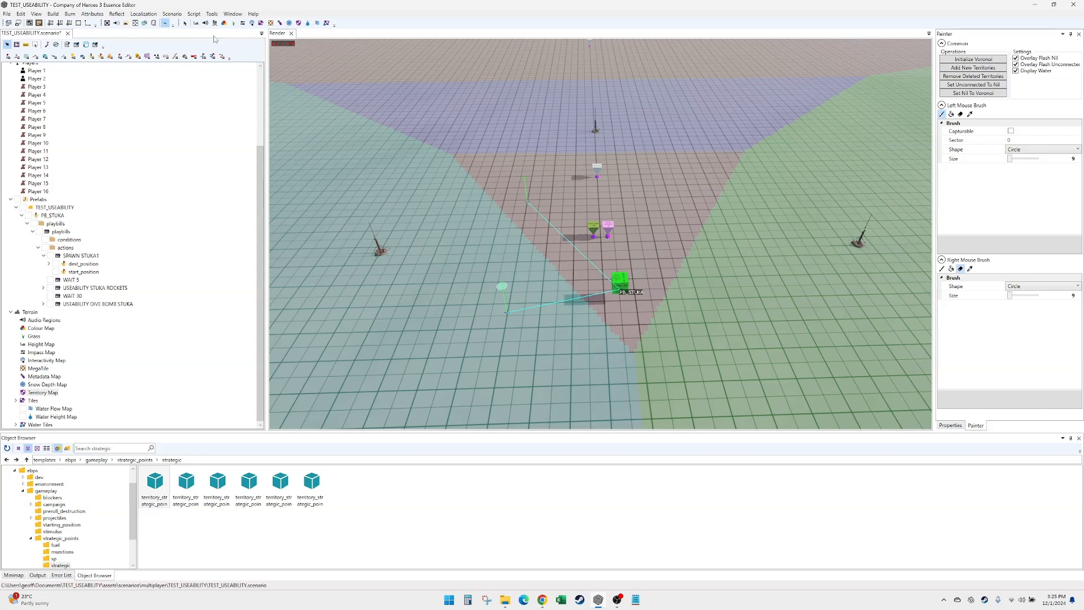
click(185, 23)
- Move the rocket barrage's destination marker and SPAWN STUKA1's marker into the neighbouring territory, the spawn at about -153.9, 53.3, and check them against the territory map
click(526, 199)
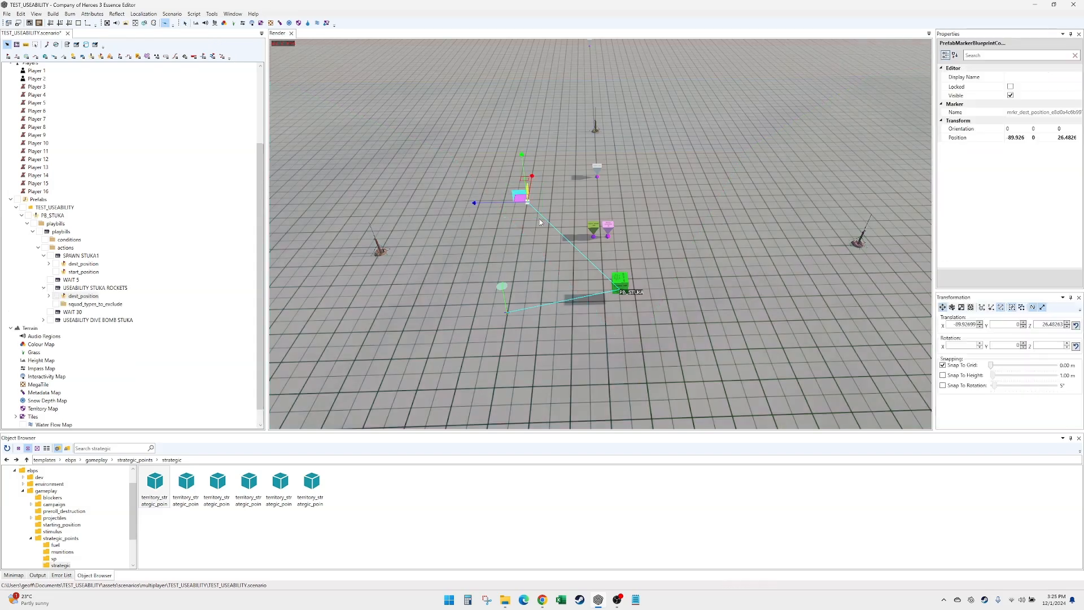
drag(527, 200, 409, 198)
click(507, 312)
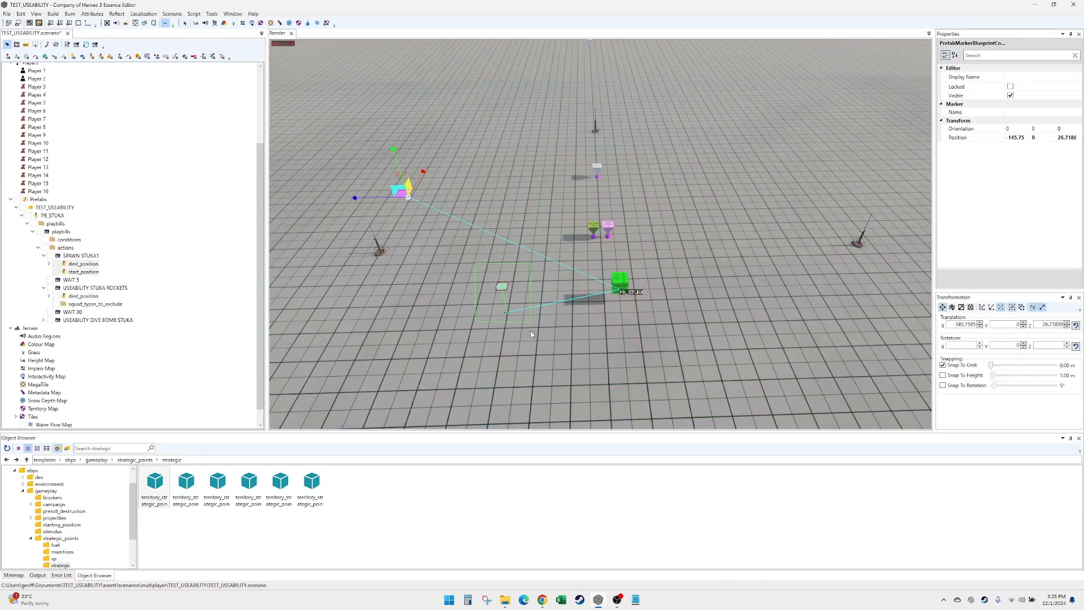
drag(509, 314, 398, 320)
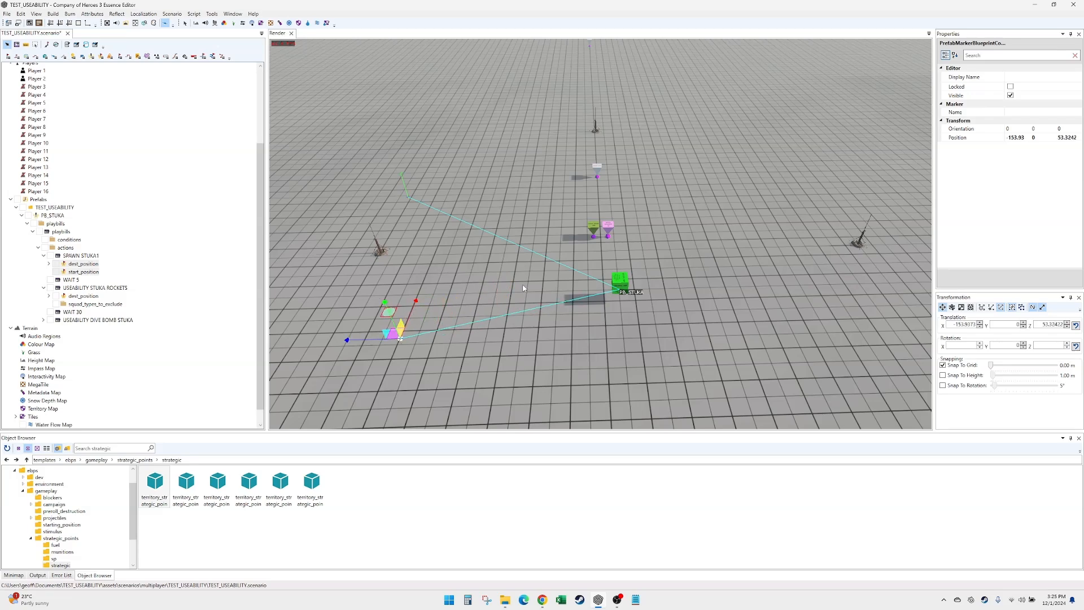
click(525, 279)
click(298, 23)
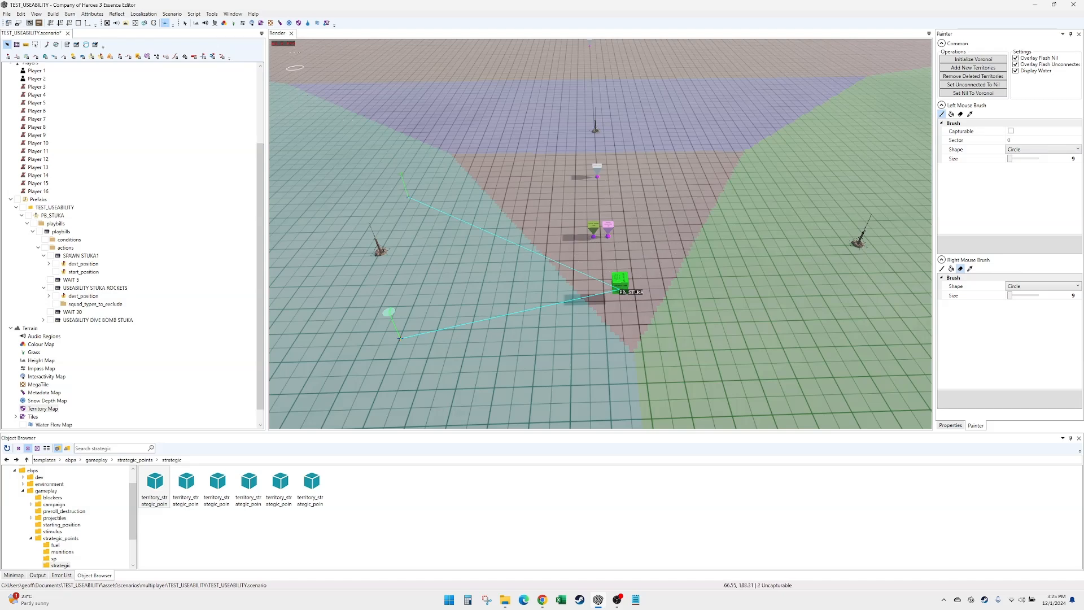
click(184, 22)
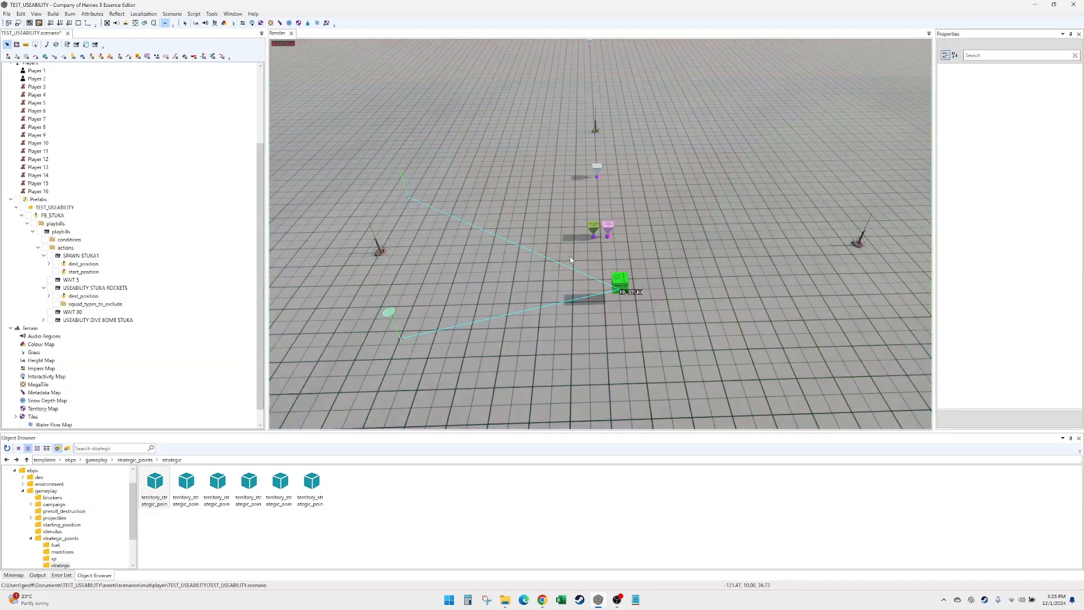
- Change Player 1's starting position blueprint to starting_position, move it to about -122.9, -6.05, and display the territory map
click(609, 231)
click(1034, 131)
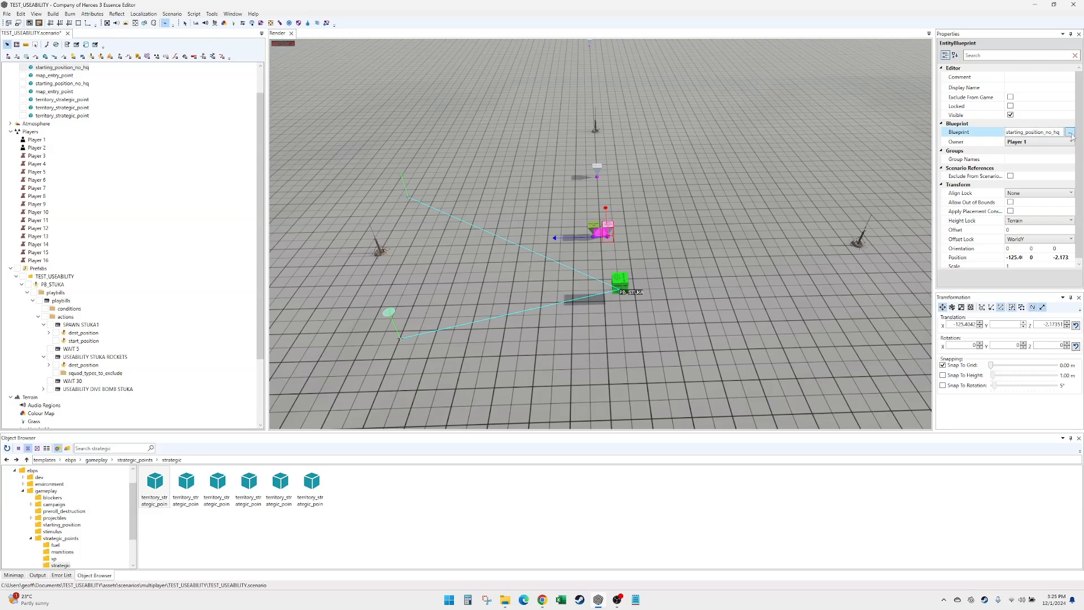
click(1071, 132)
double_click(575, 230)
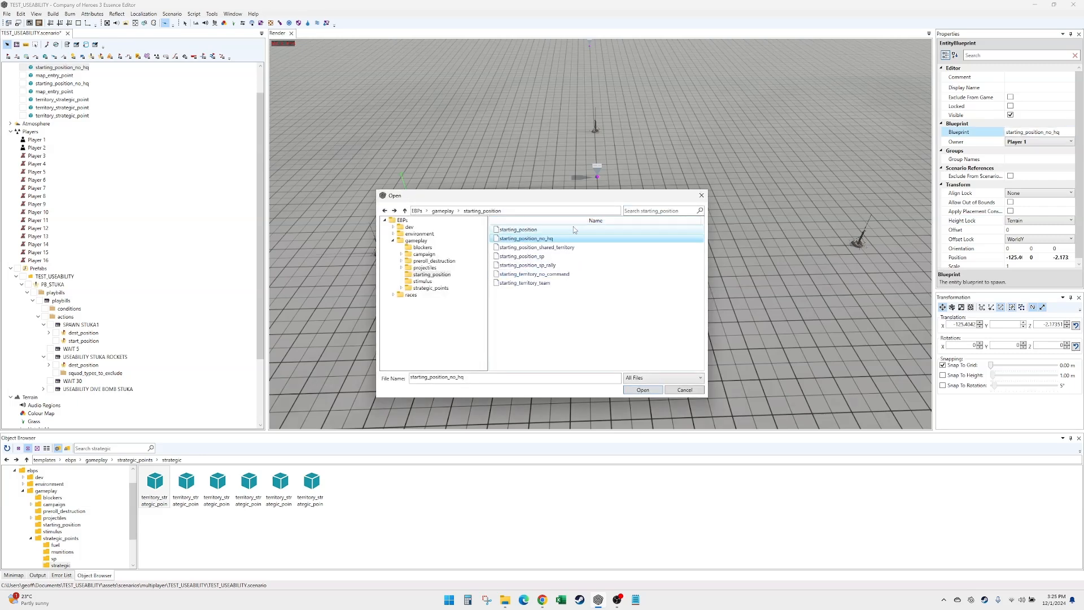
drag(604, 237, 617, 232)
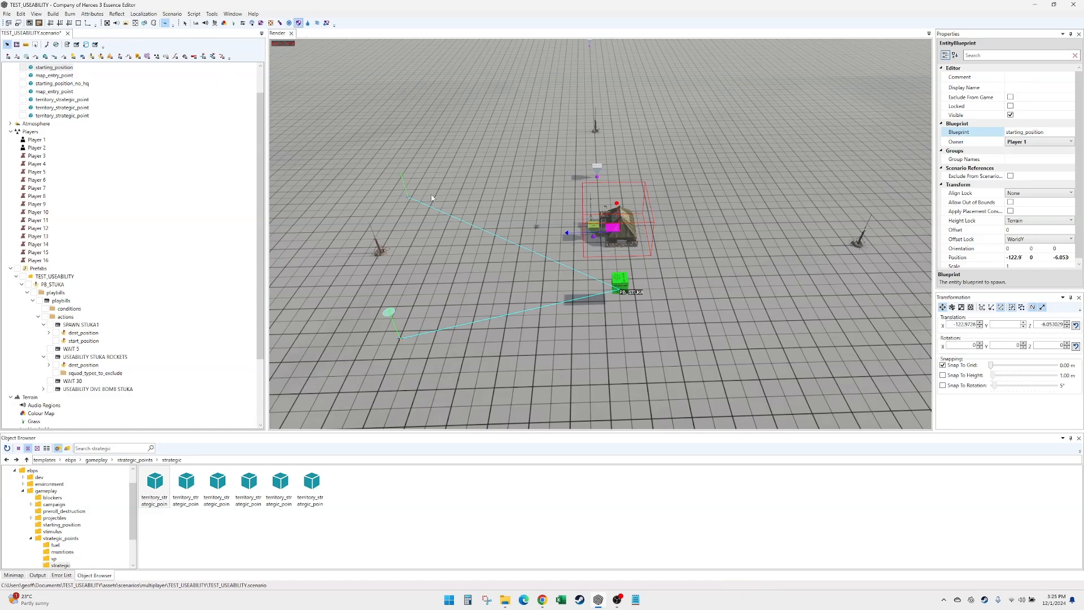
click(299, 23)
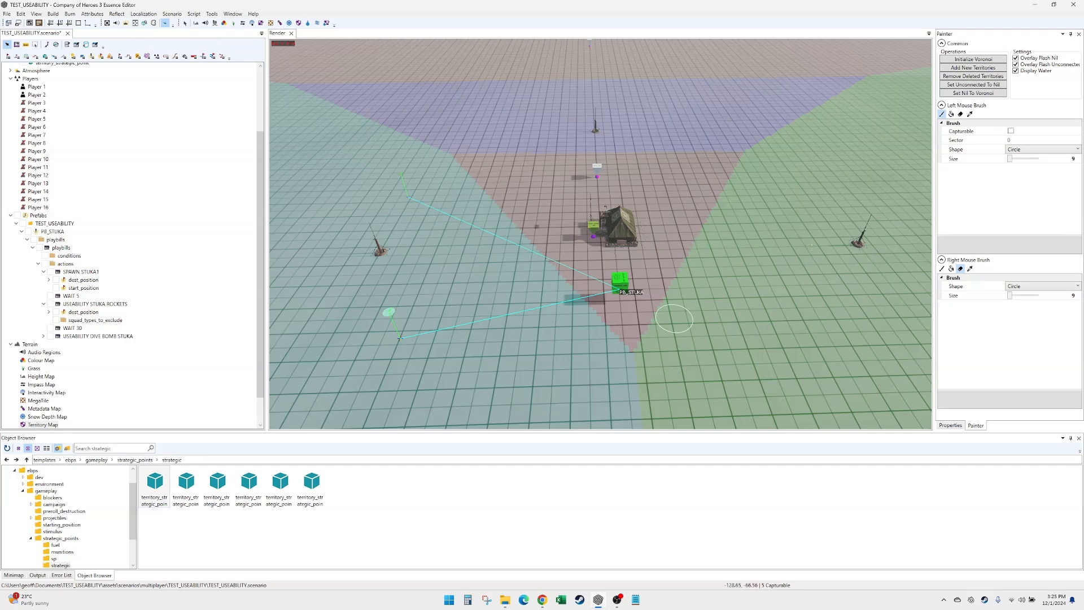
- Duplicate the WAIT 5 and USEABILITY STUKA ROCKETS actions so a second wait and barrage precede WAIT 30
click(187, 24)
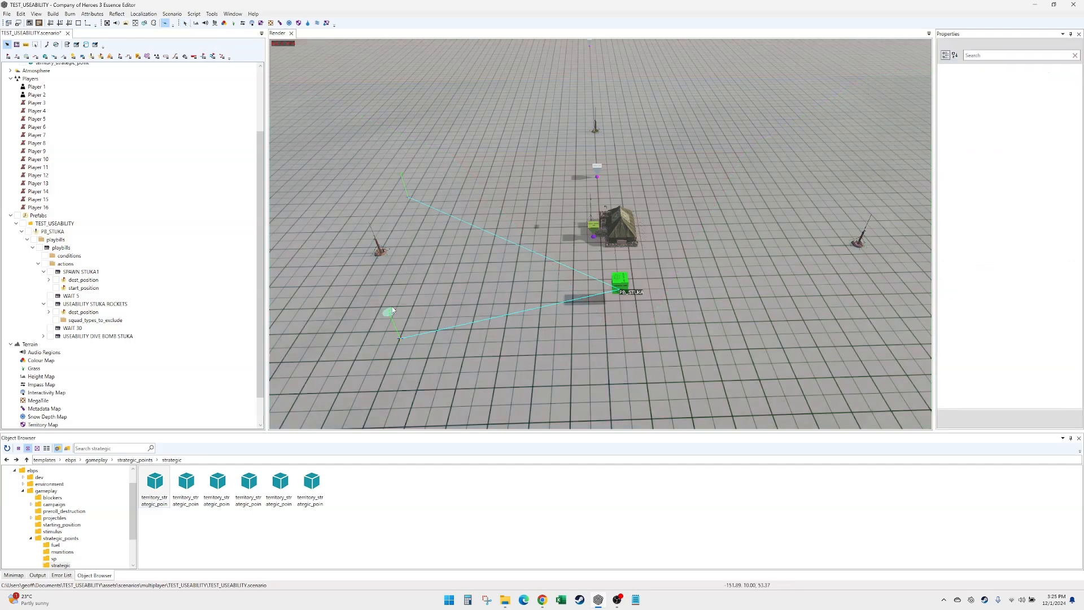
click(83, 304)
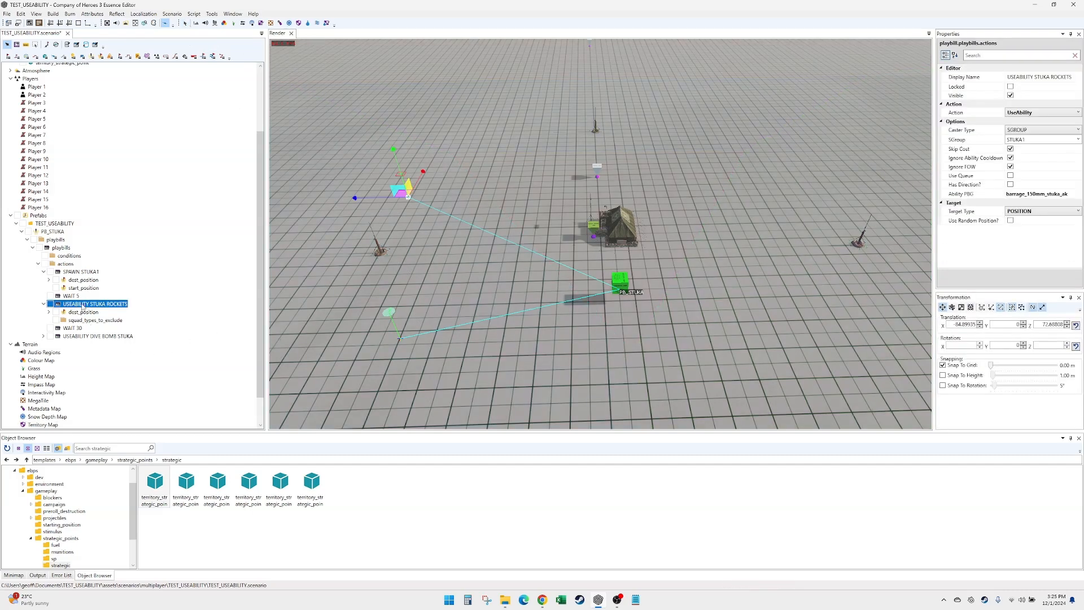
click(44, 305)
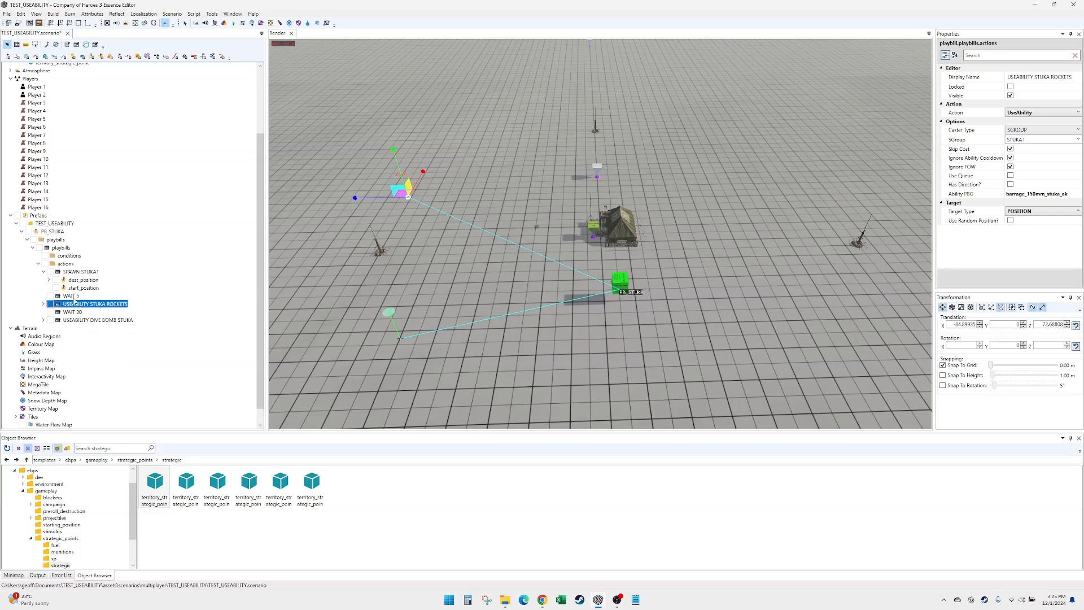
click(68, 296)
key(ctrl+d)
drag(67, 305, 79, 321)
click(77, 305)
key(ctrl+d)
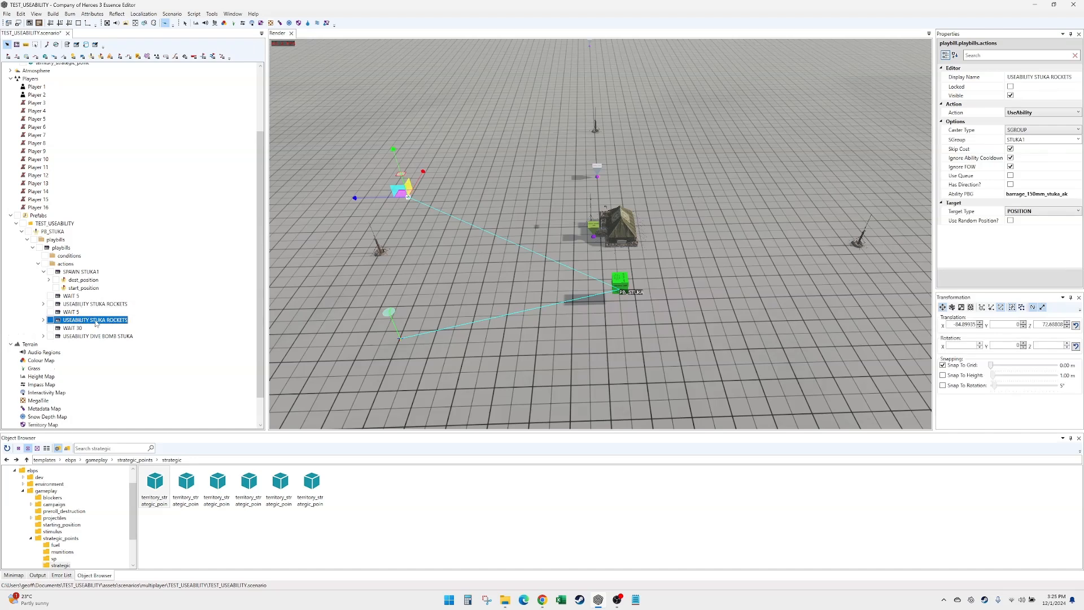
- Set the duration of the wait before the dive bomb to 15 and rename that action WAIT 15
click(83, 327)
click(1012, 130)
text(15)
double_click(1023, 76)
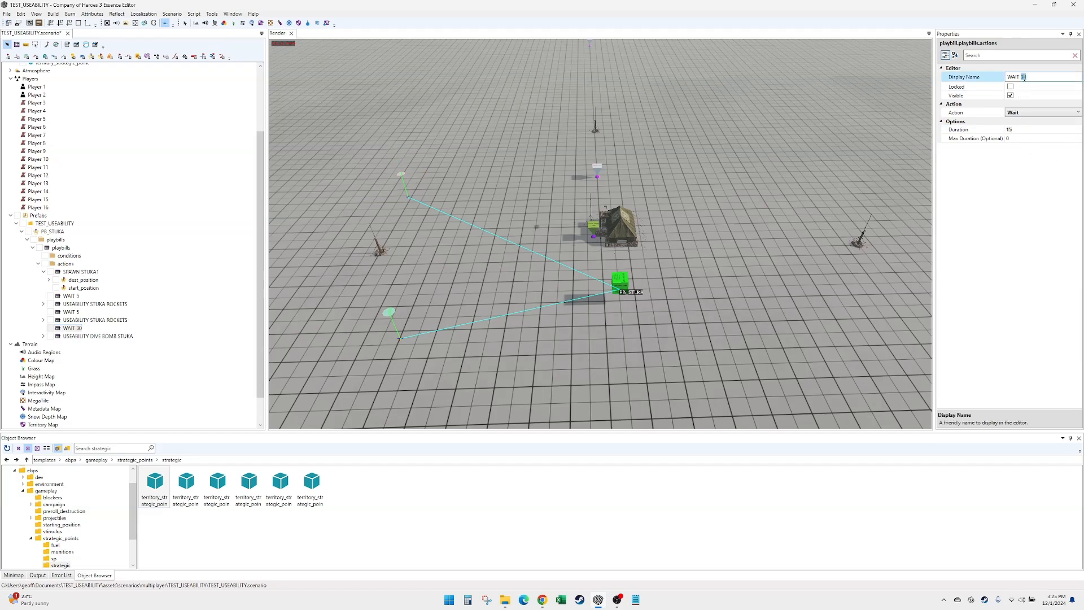
- Assign the armored_support_stuka_dive_bomb_ak ability from races > afrika_korps > battlegroups > armored_support > left to the USEABILITY DIVE BOMB STUKA action
click(104, 336)
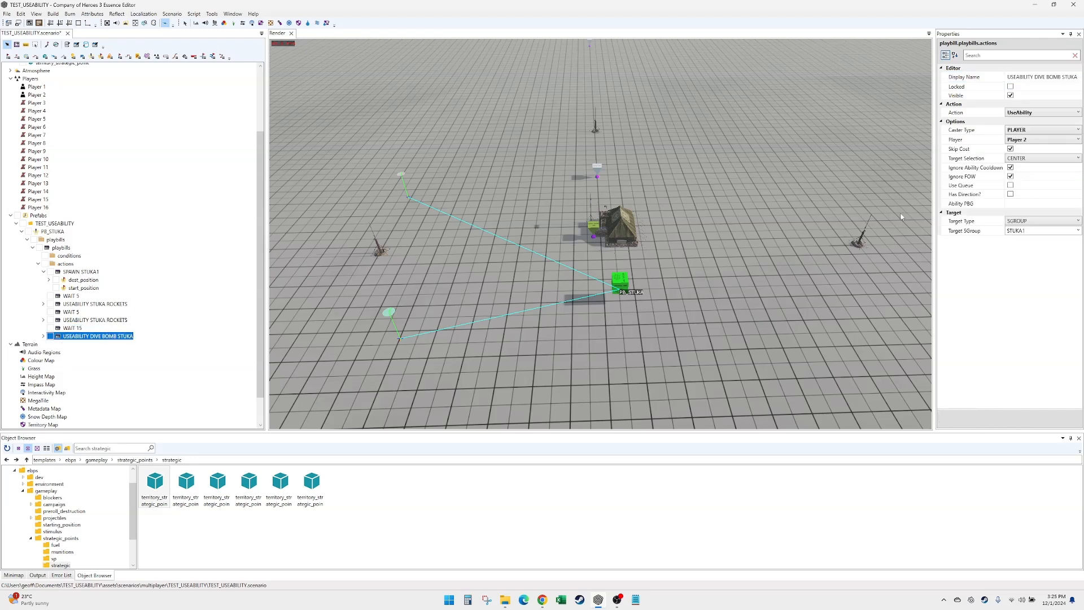
click(1015, 205)
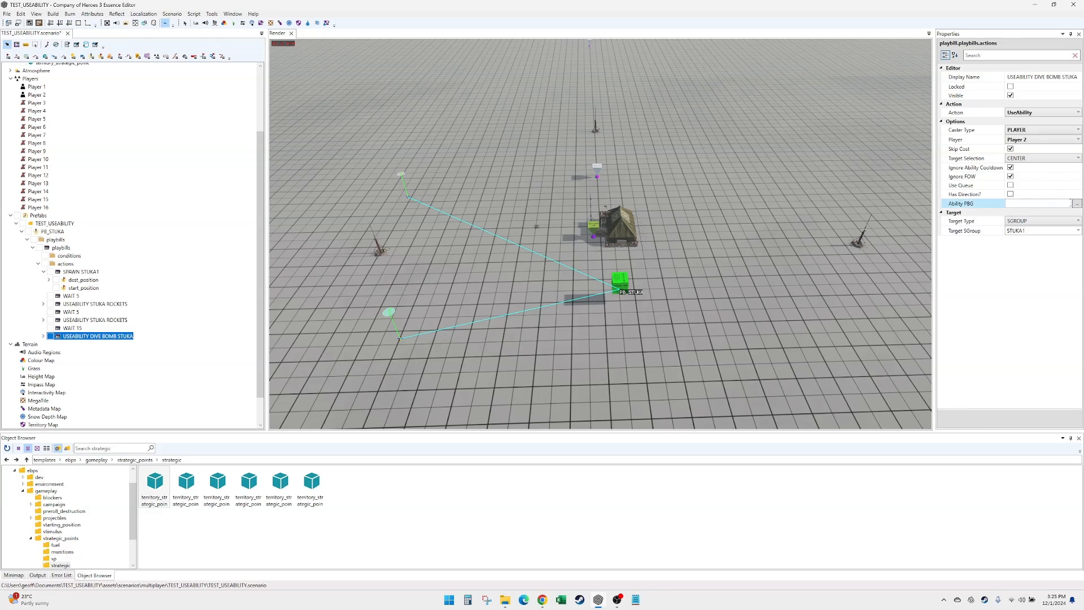
click(1077, 203)
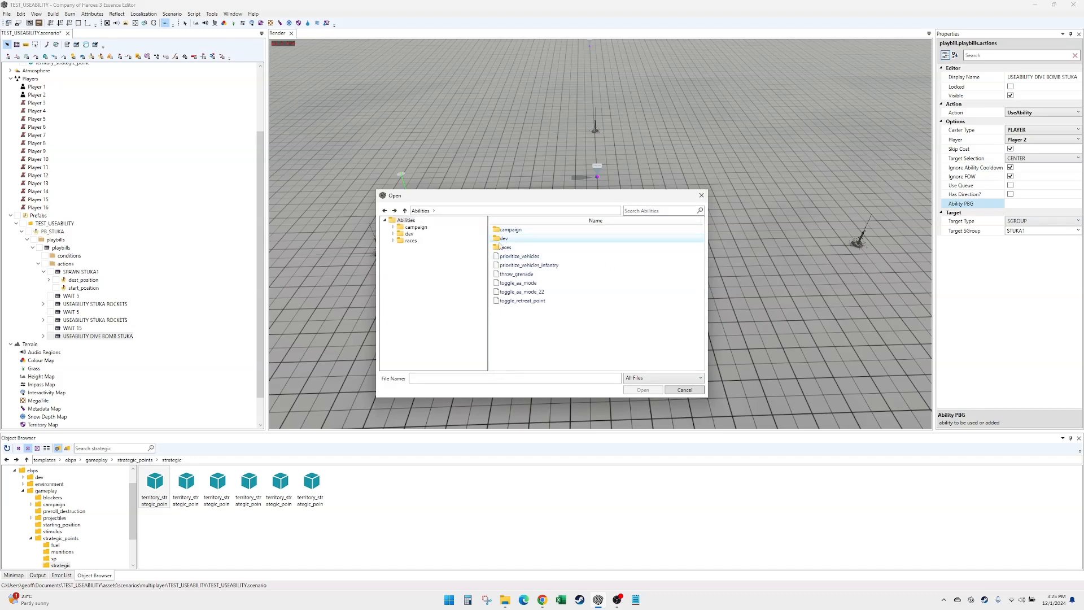
double_click(571, 247)
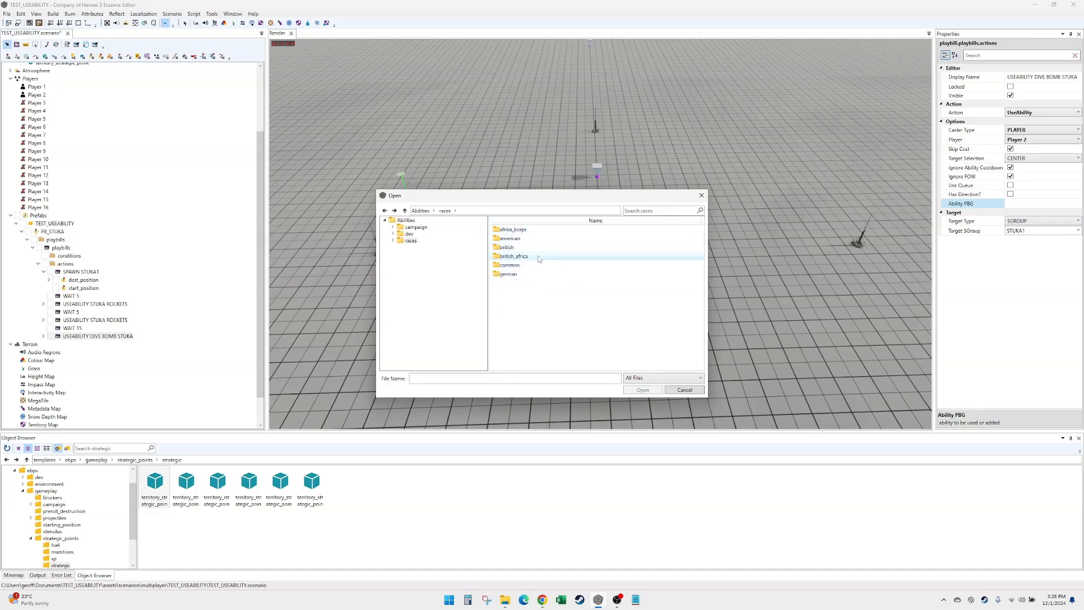
double_click(542, 230)
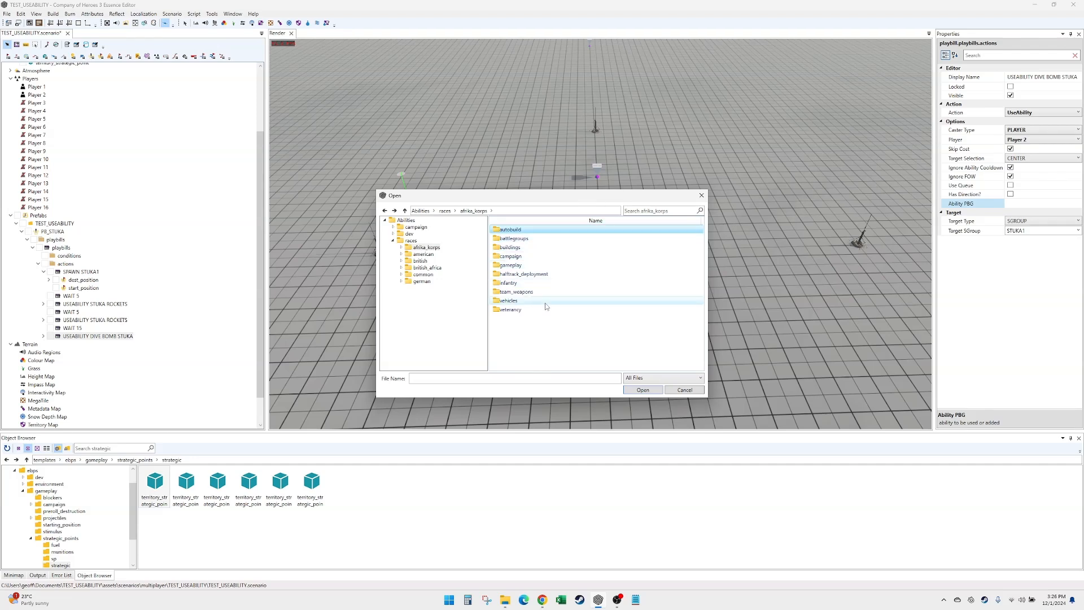
double_click(525, 238)
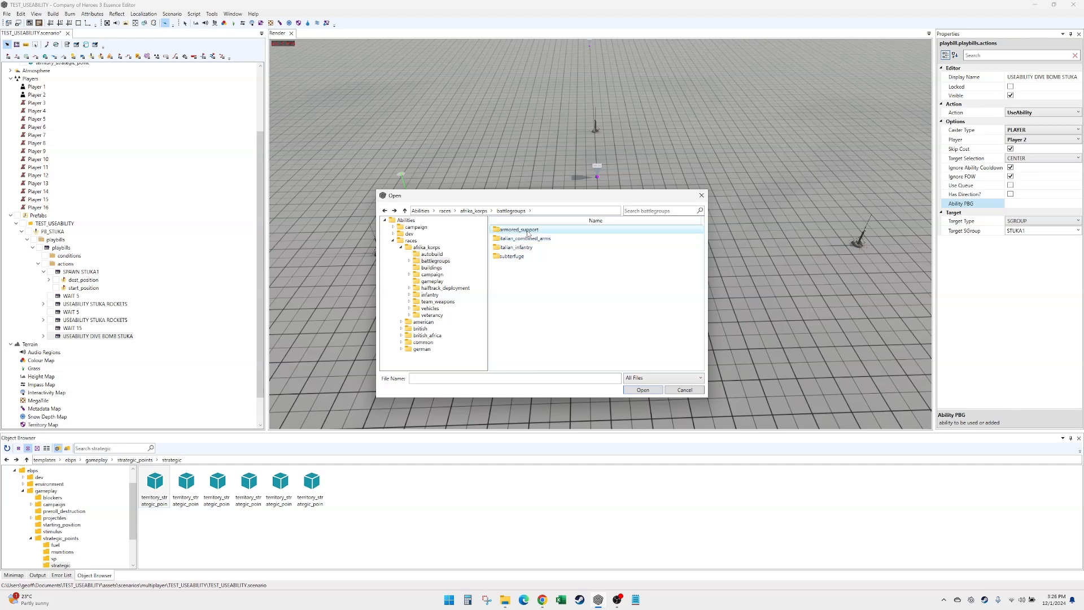
double_click(529, 231)
double_click(529, 239)
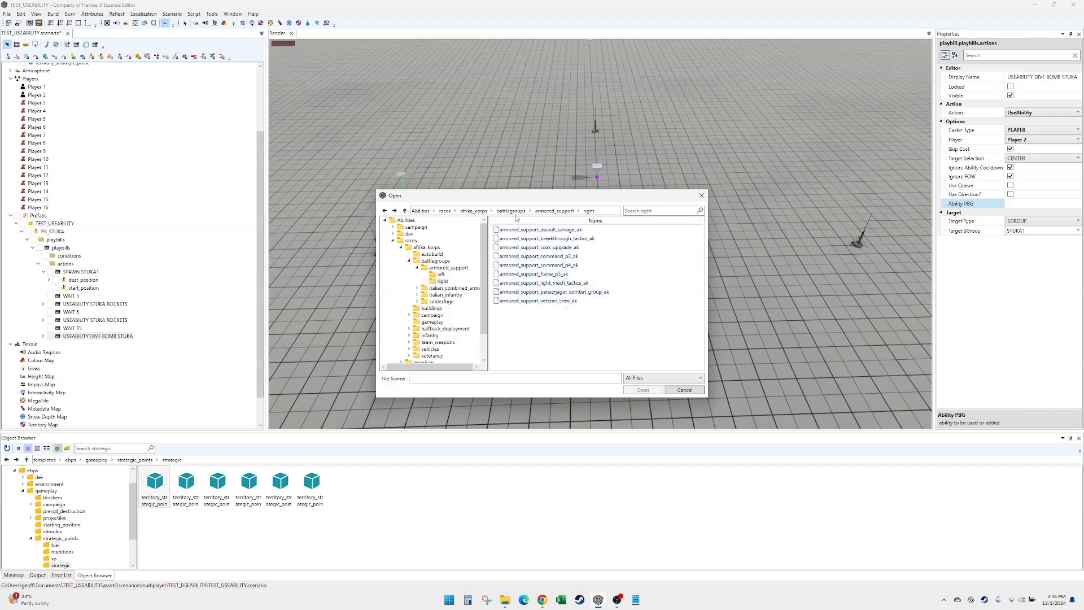
click(554, 211)
double_click(511, 230)
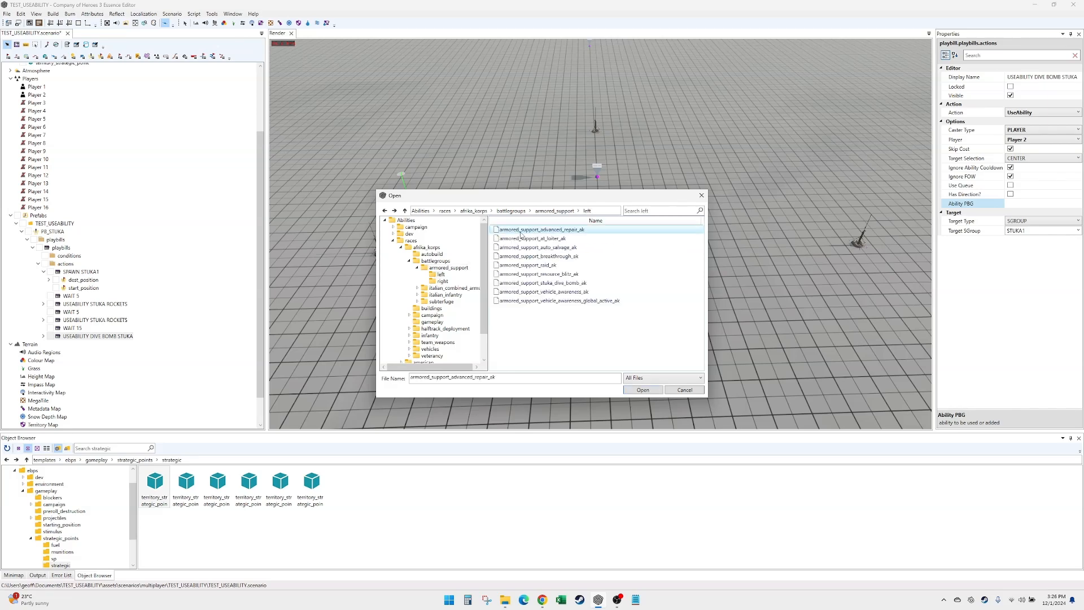
click(544, 282)
click(644, 391)
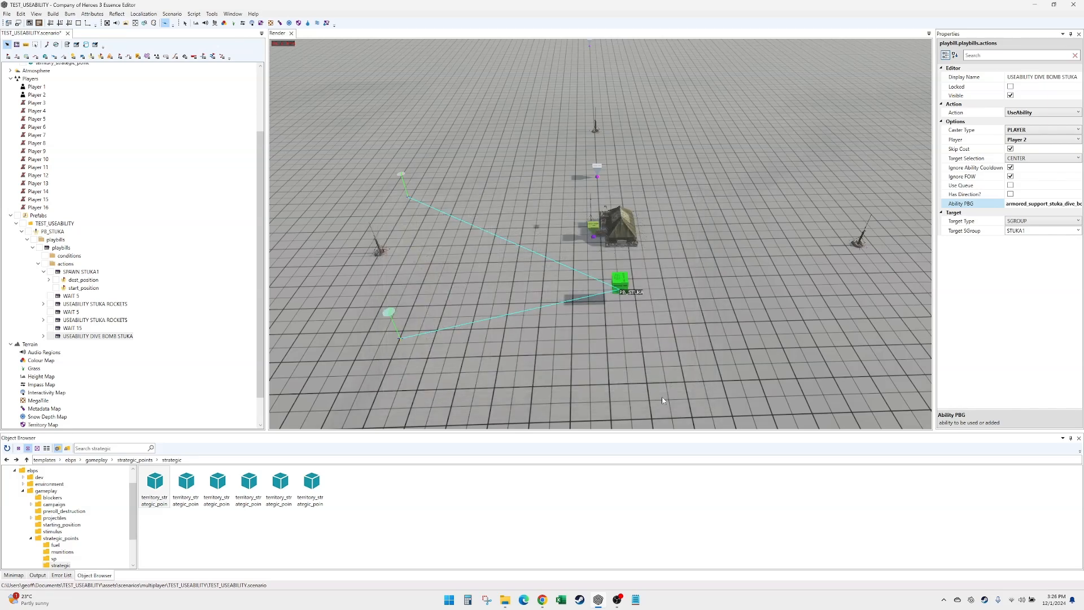
click(1036, 203)
- Build the mod and start a skirmish on the TEST_USEABILITY map in Company of Heroes 3 against a standard CPU opponent
click(53, 15)
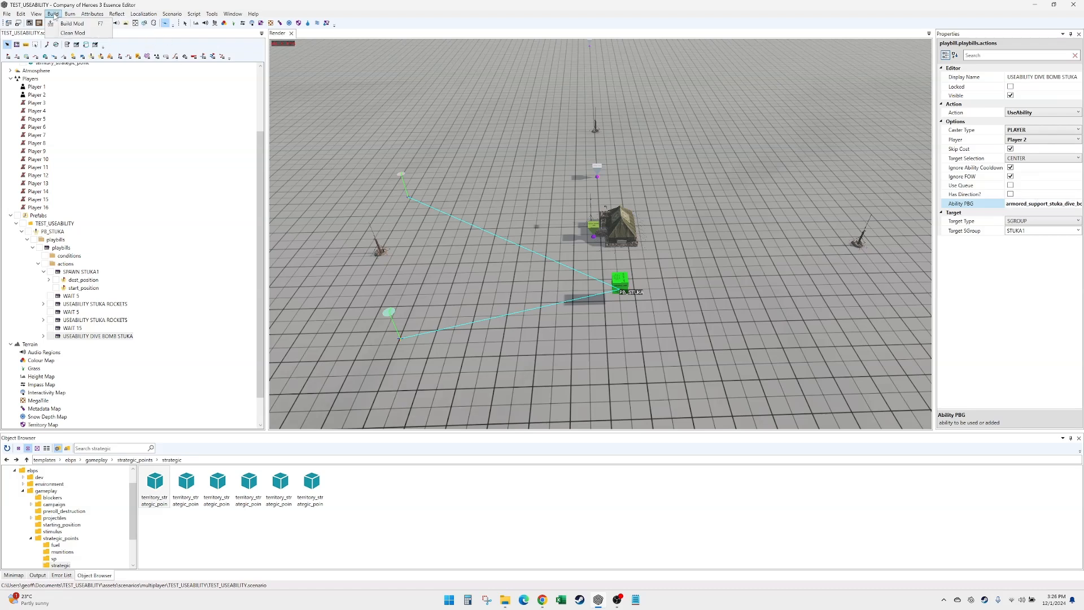
click(72, 23)
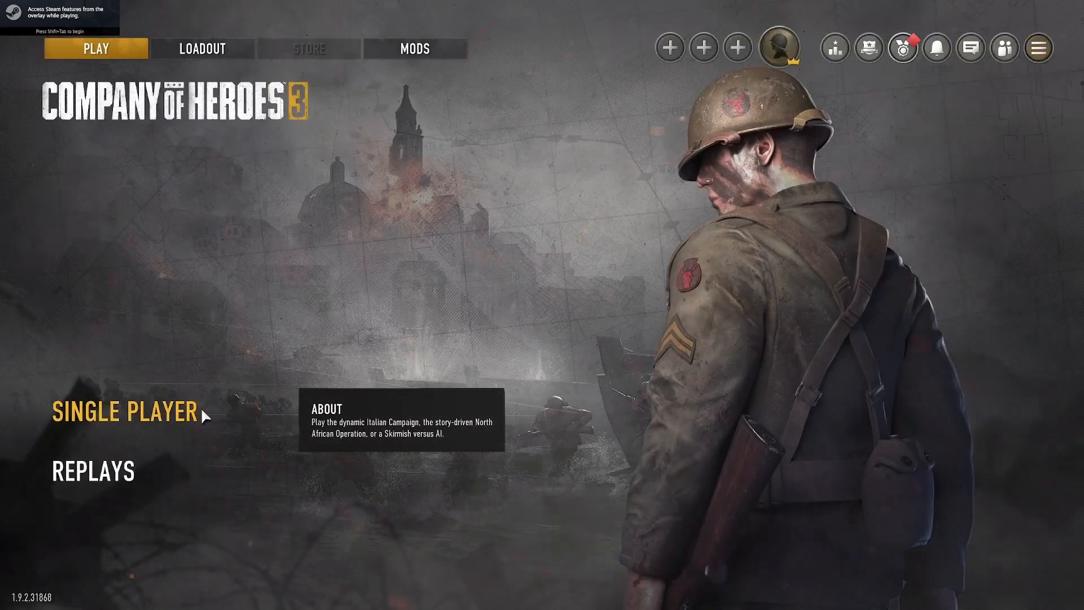
click(200, 412)
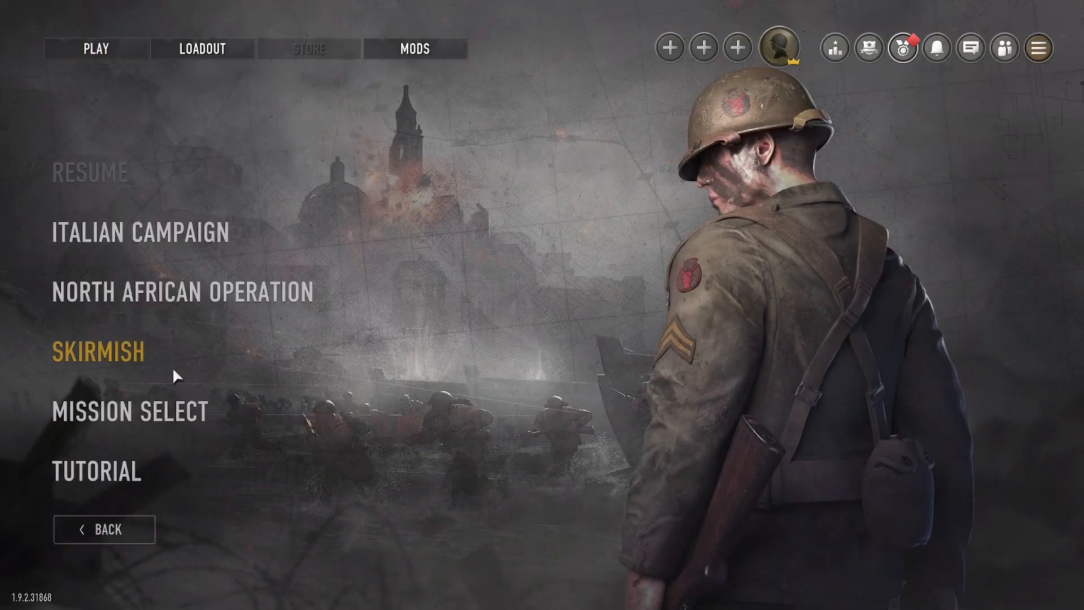
click(175, 372)
click(165, 412)
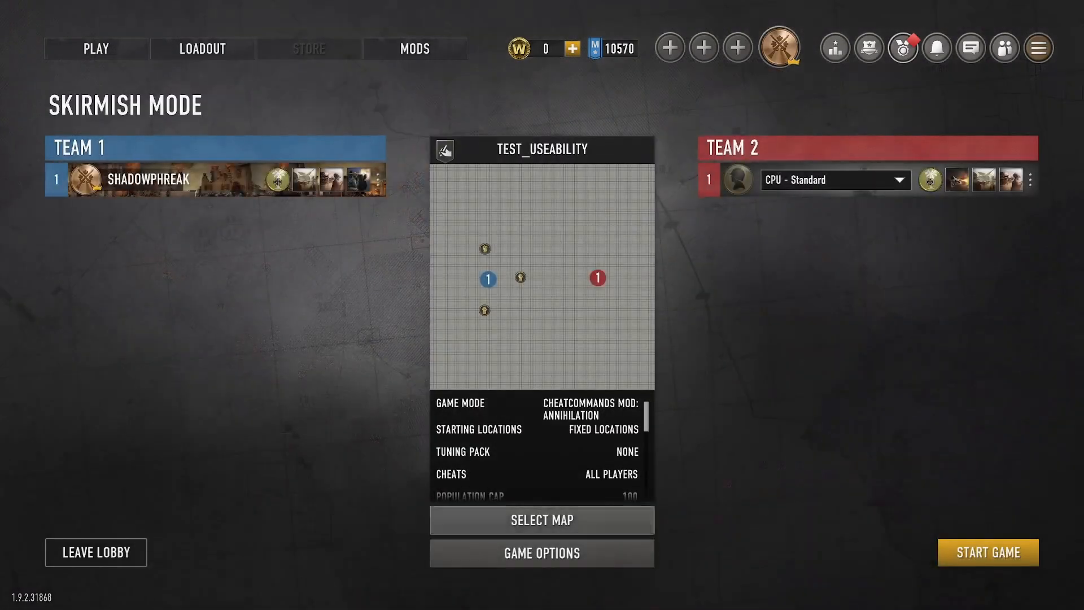
click(992, 552)
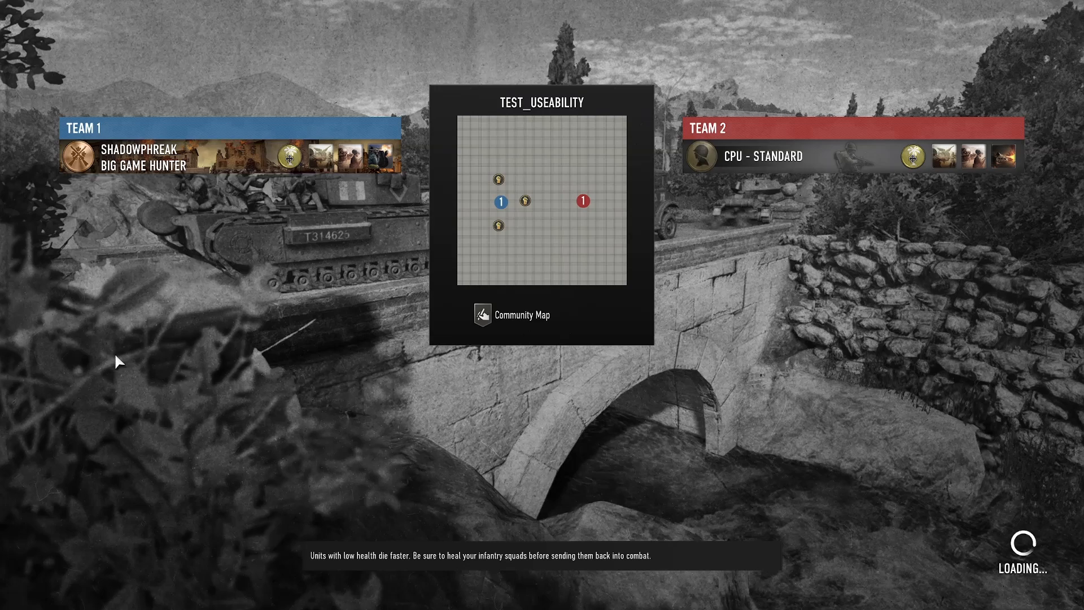
click(559, 538)
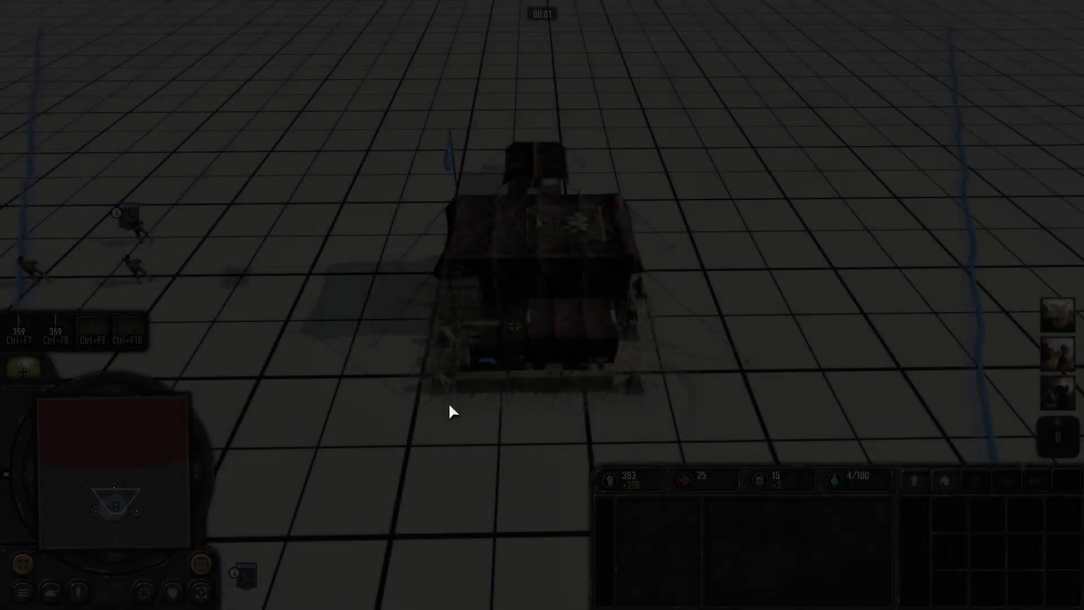
- Select the spawned Walking Stuka Rocket Launcher and adjust the camera to watch its rocket barrages
scroll(452, 402, down, 3)
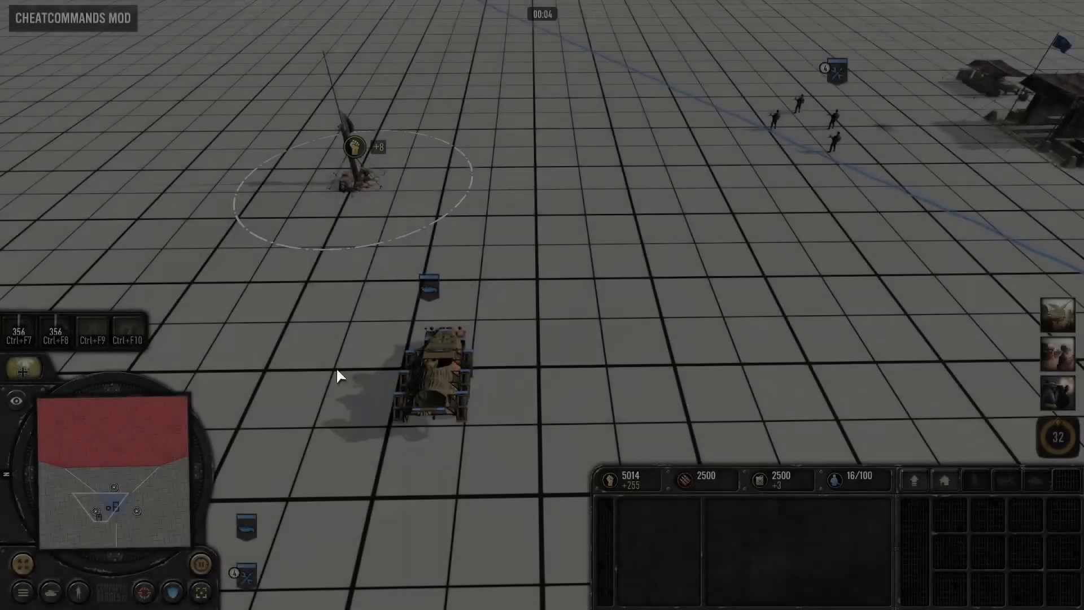
click(436, 364)
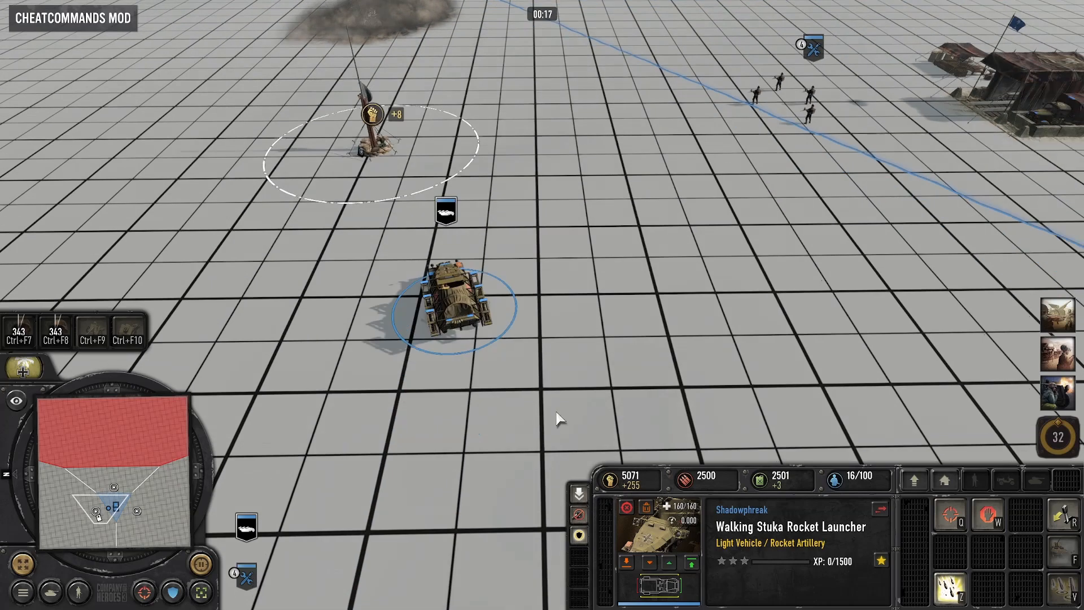
key(alt)
middle_drag(572, 289, 592, 371)
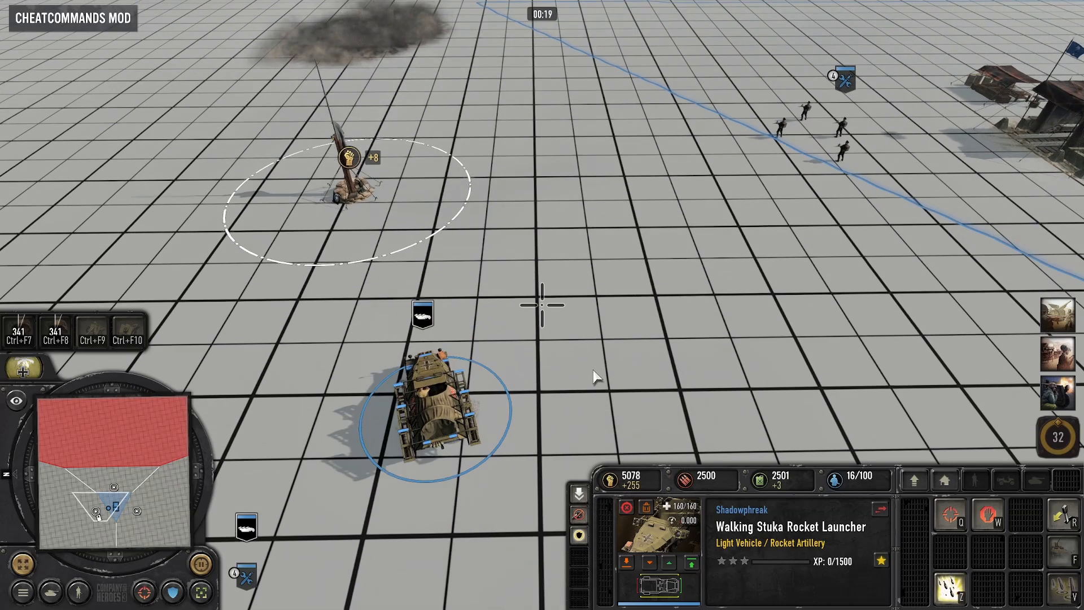